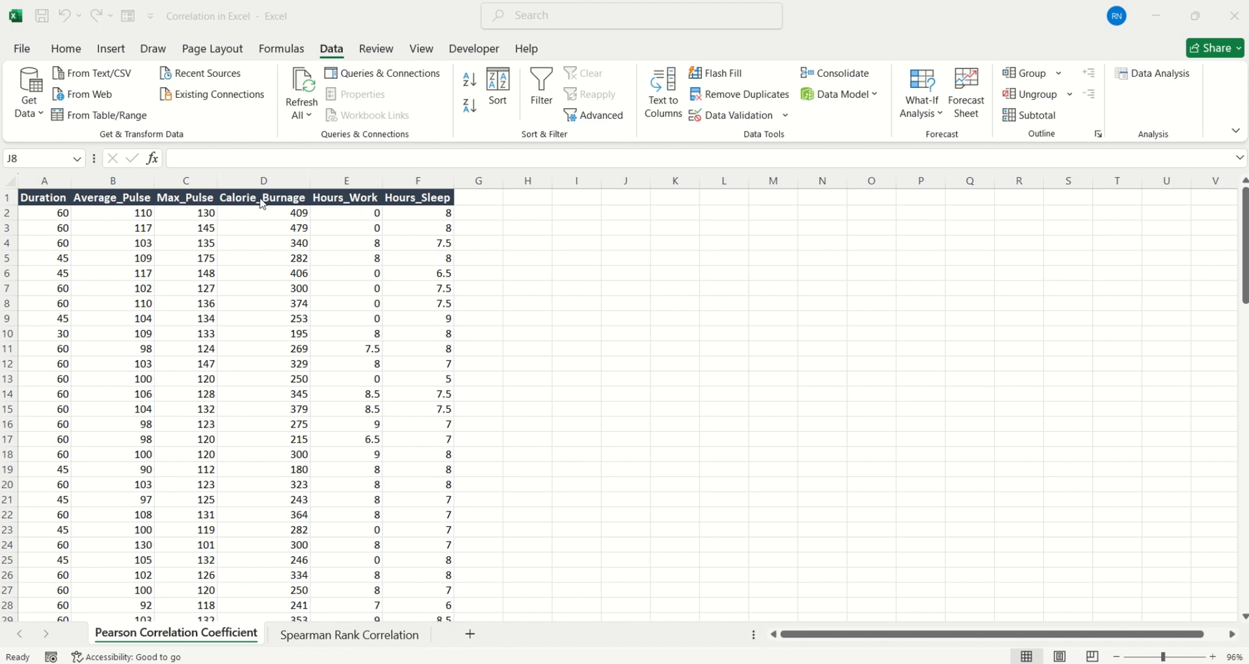
Start a CORREL formula in cell I8 with the absolute Duration range $A$2:$A$101 as its first array
{"action": "left_click", "coordinate": [569, 306]}
{"action": "left_click", "coordinate": [569, 307]}
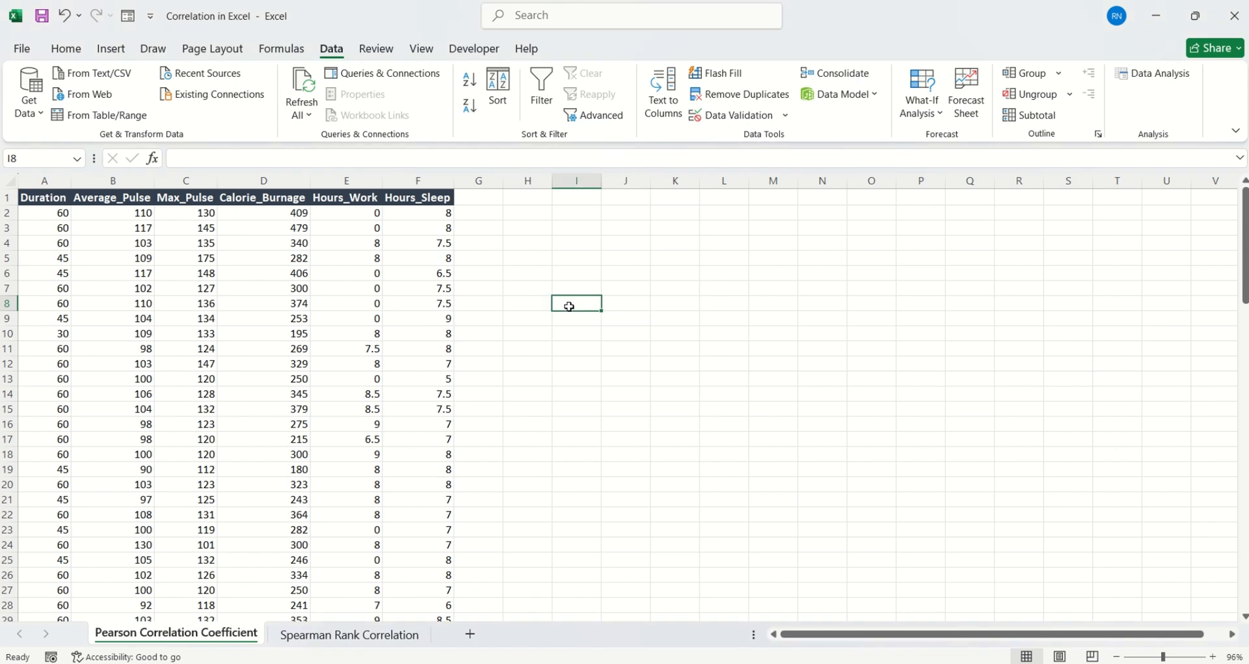
{"action": "type", "text": "=coo"}
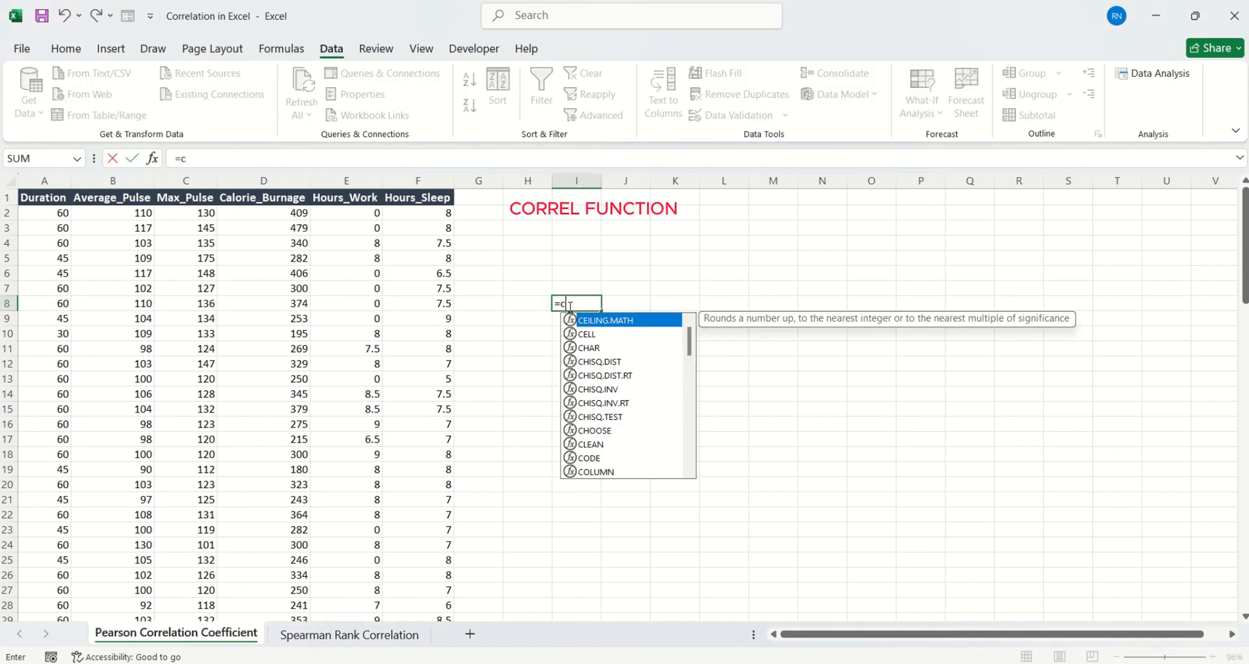
{"action": "key", "text": "BackSpace"}
{"action": "key", "text": "BackSpace"}
{"action": "key", "text": "BackSpace"}
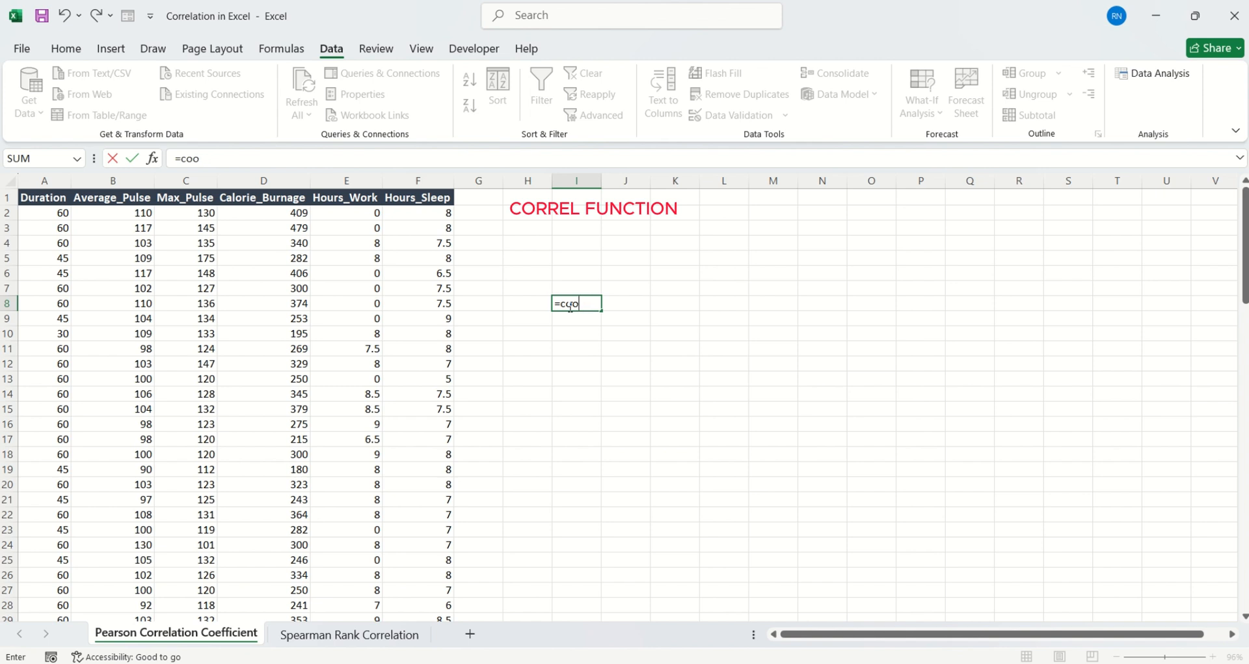
{"action": "type", "text": "r"}
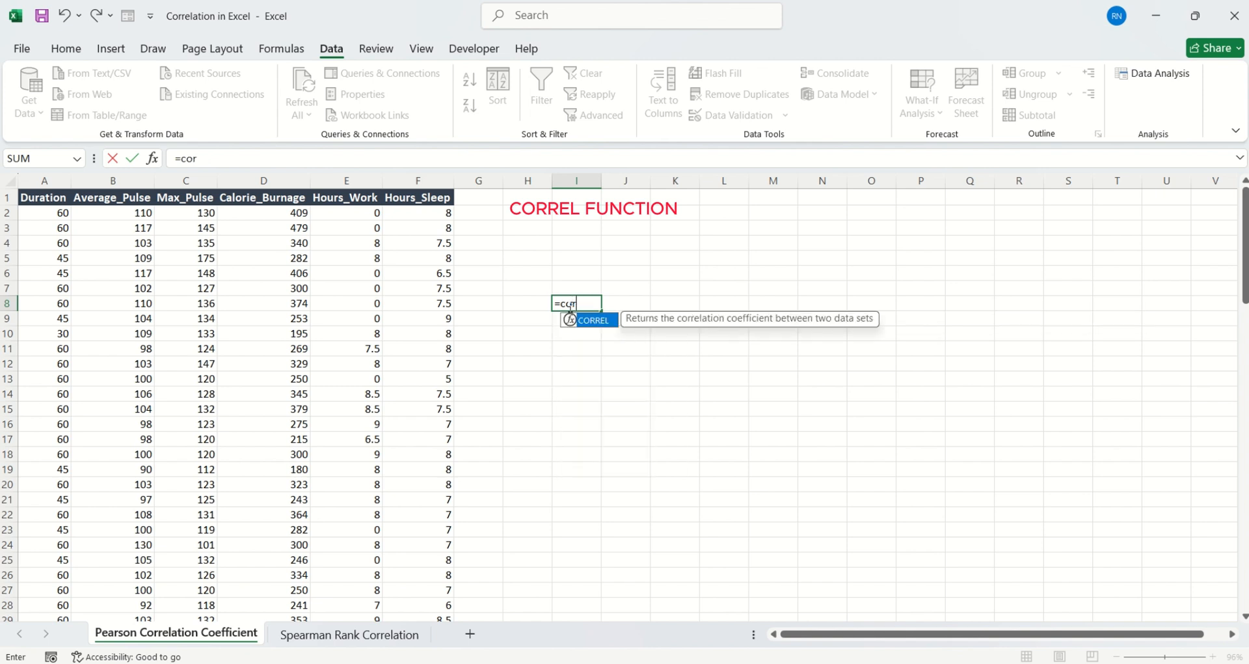
{"action": "key", "text": "Tab"}
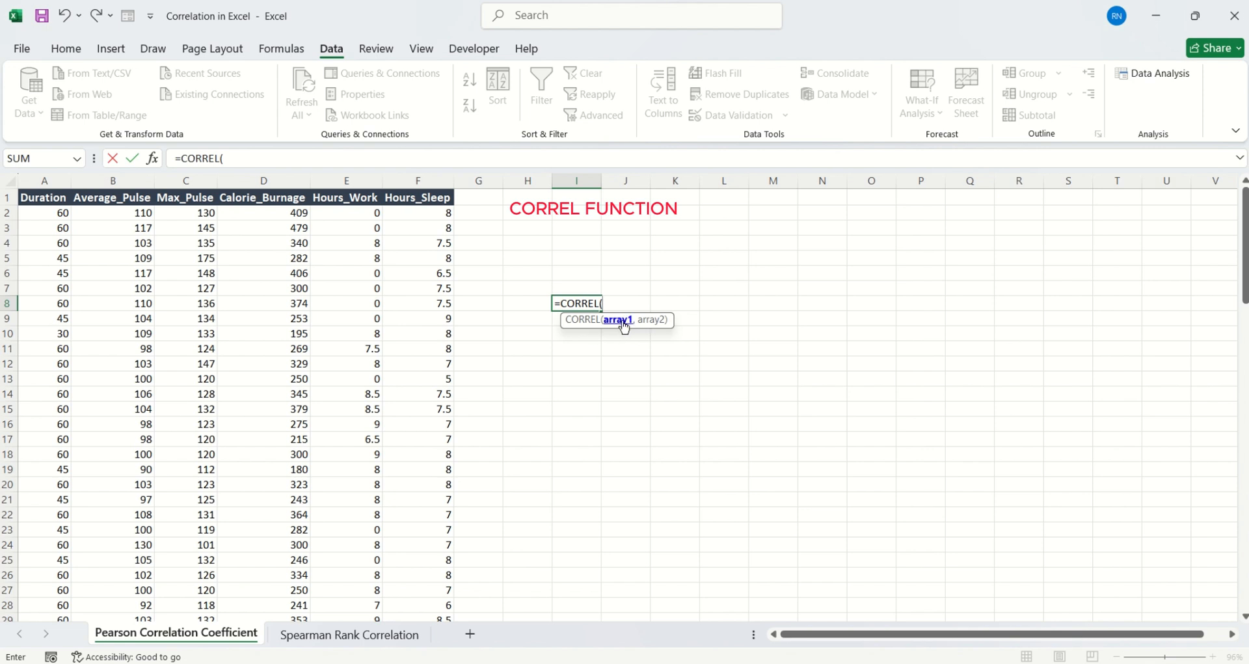
{"action": "left_click", "coordinate": [56, 213]}
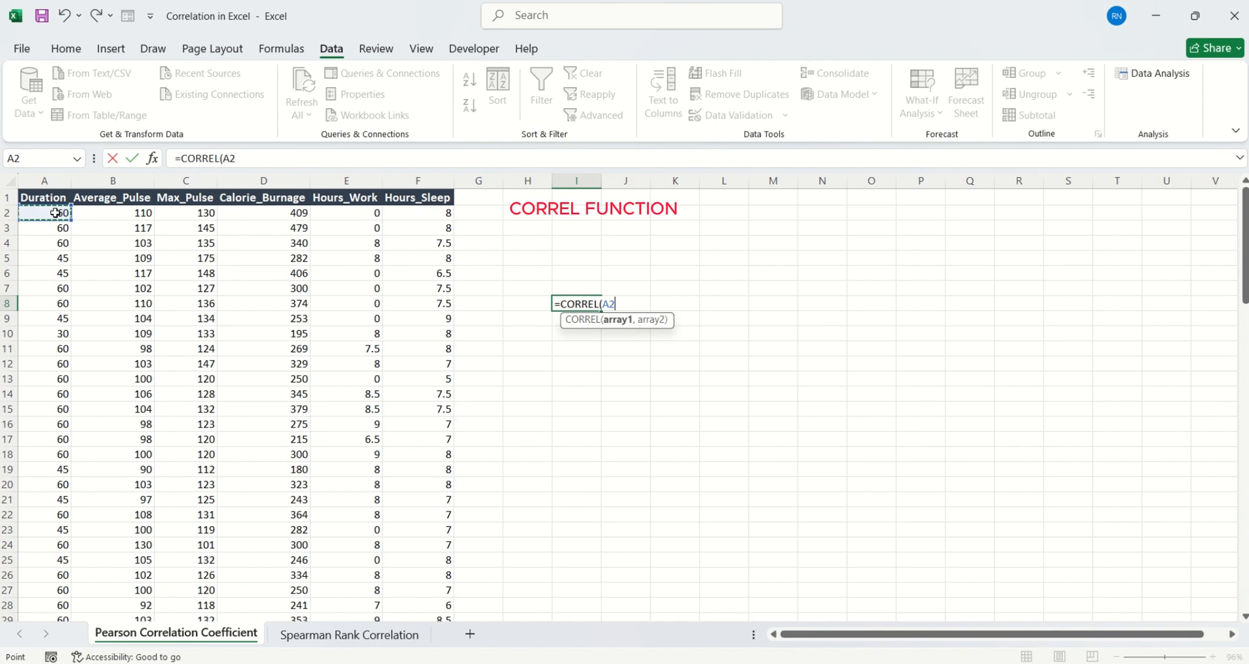
{"action": "key", "text": "ctrl+shift+Down"}
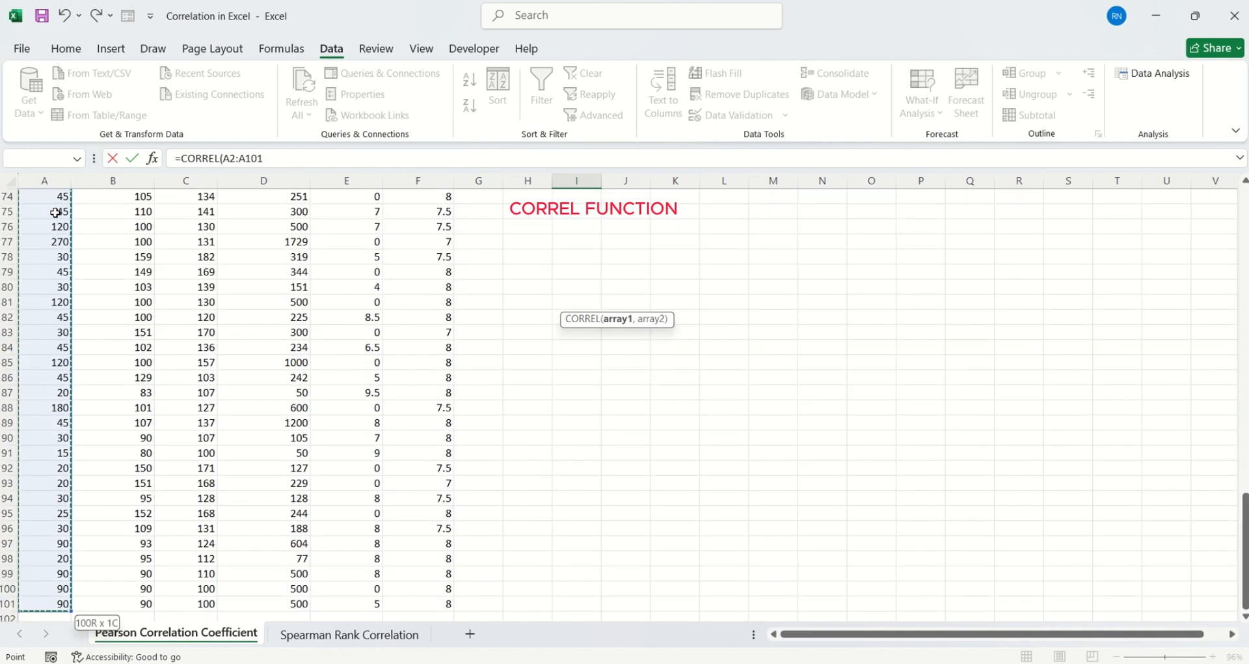
{"action": "key", "text": "F4"}
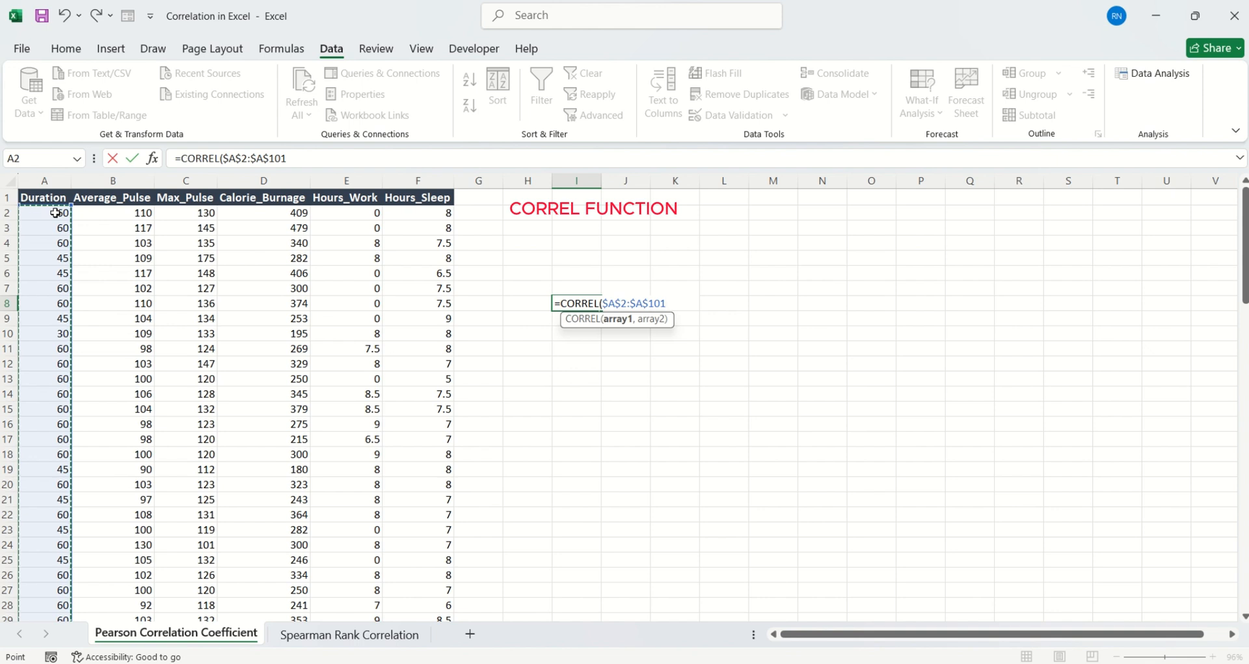
Complete the CORREL formula with the absolute Average_Pulse range $B$2:$B$101 as its second array
{"action": "type", "text": ","}
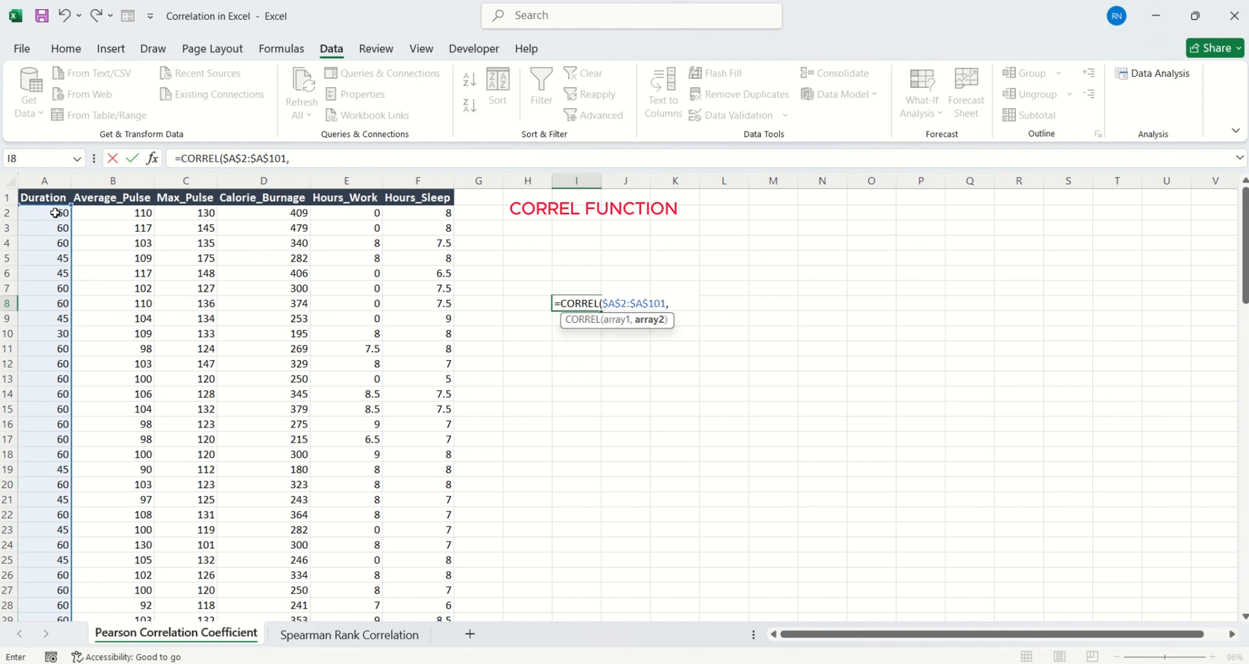
{"action": "left_click", "coordinate": [109, 212]}
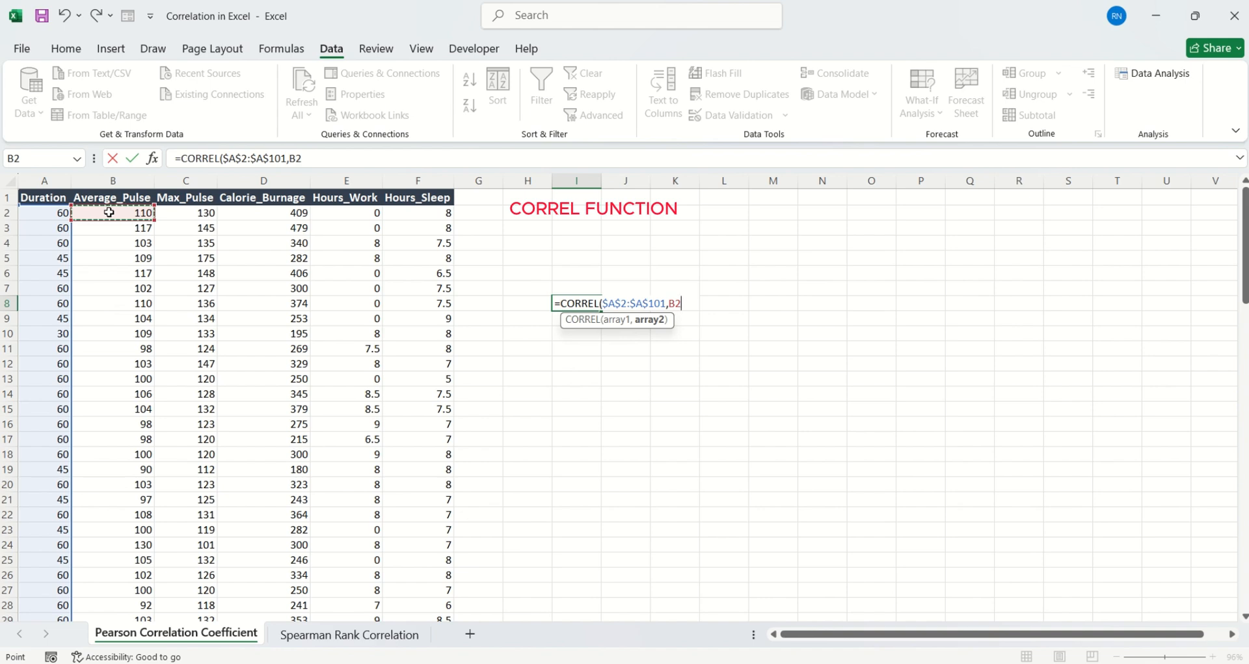
{"action": "key", "text": "ctrl+shift+Down"}
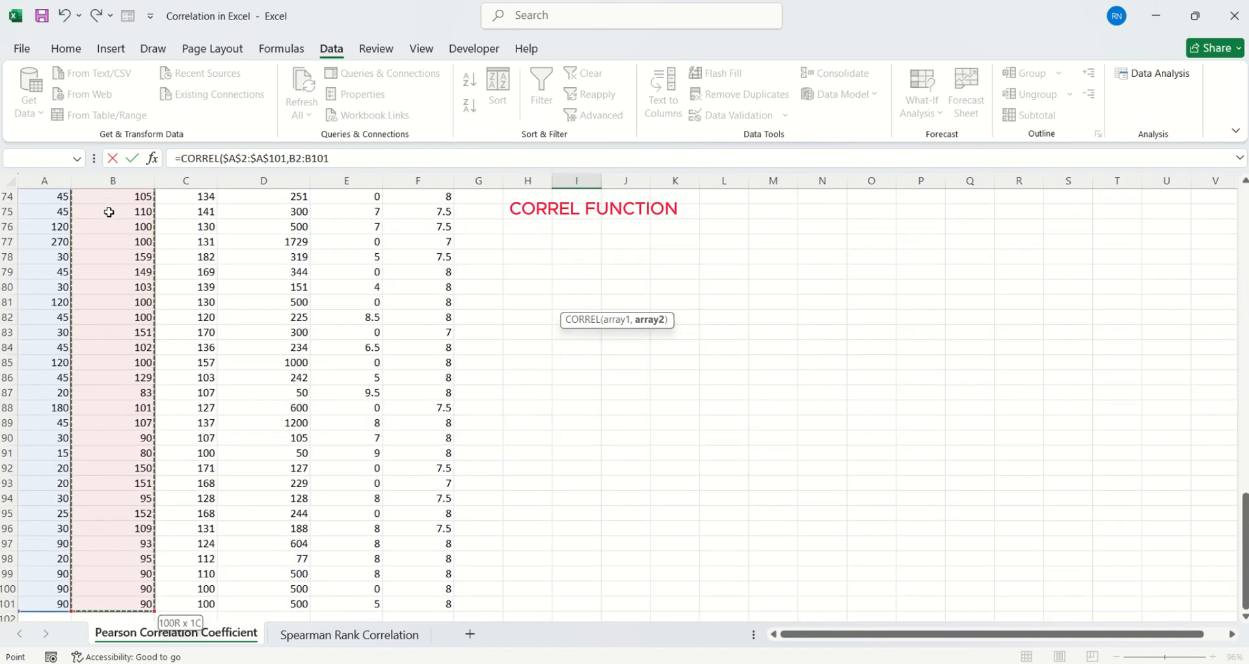
{"action": "key", "text": "F4"}
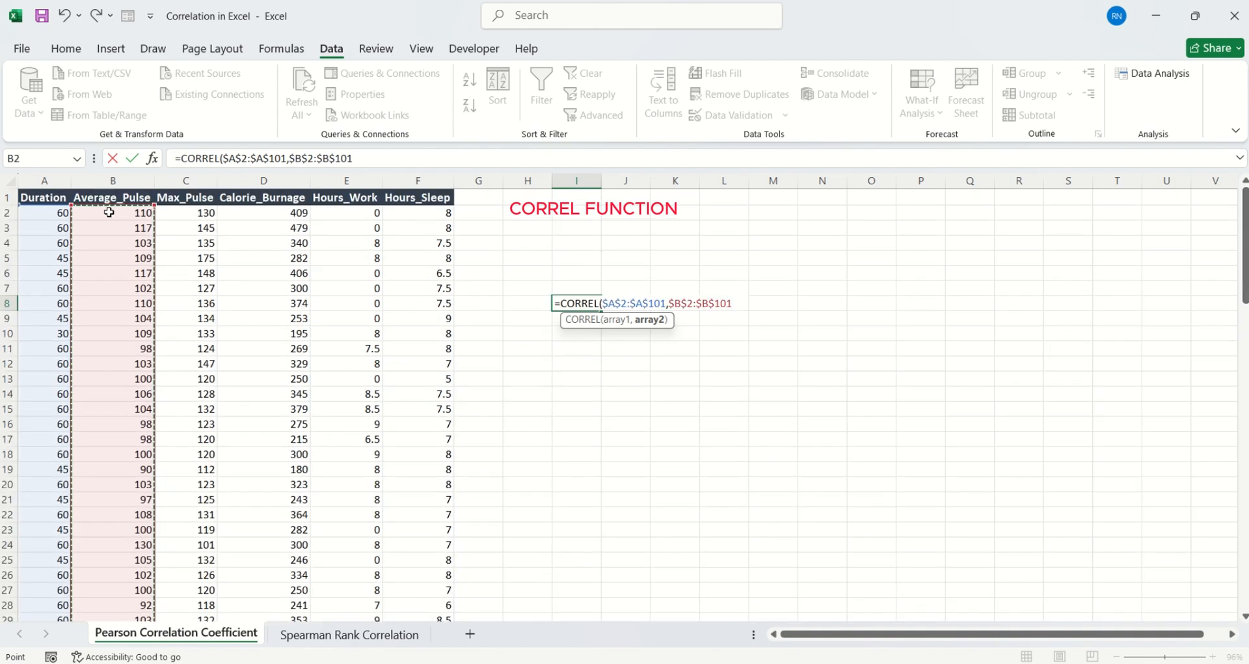
{"action": "type", "text": ")"}
{"action": "key", "text": "Return"}
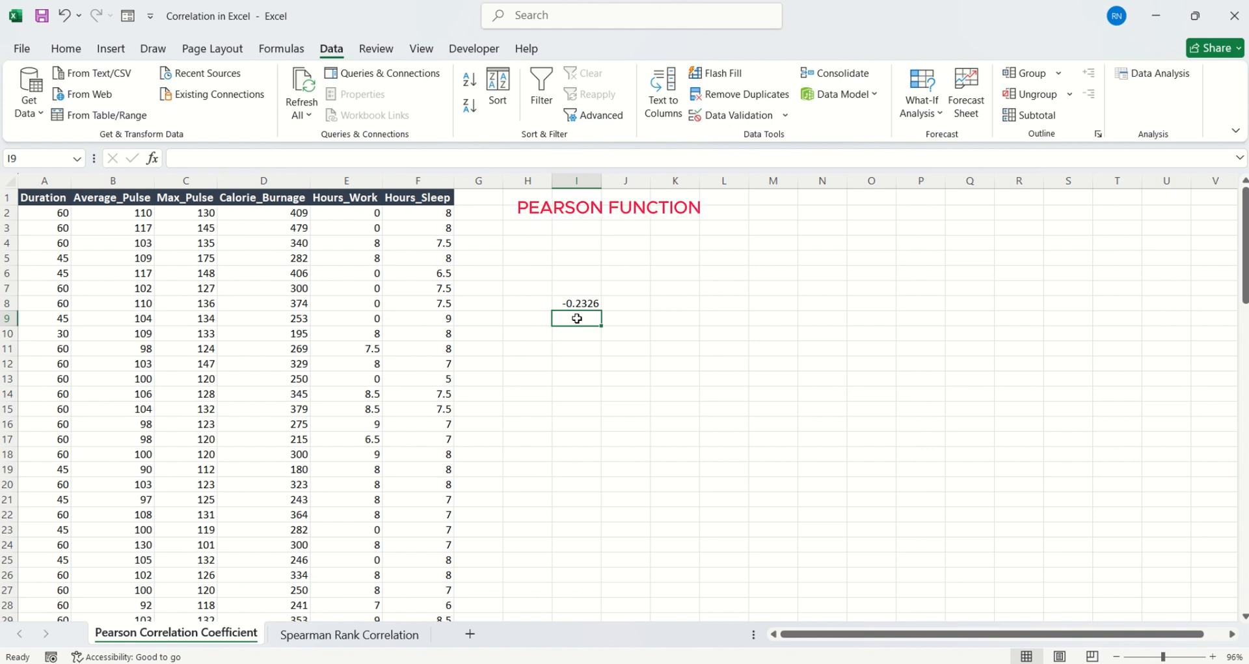
Enter =PEARSON(A2:A101,B2:B101) in cell I9 to correlate Duration with Average_Pulse
{"action": "type", "text": "=pea"}
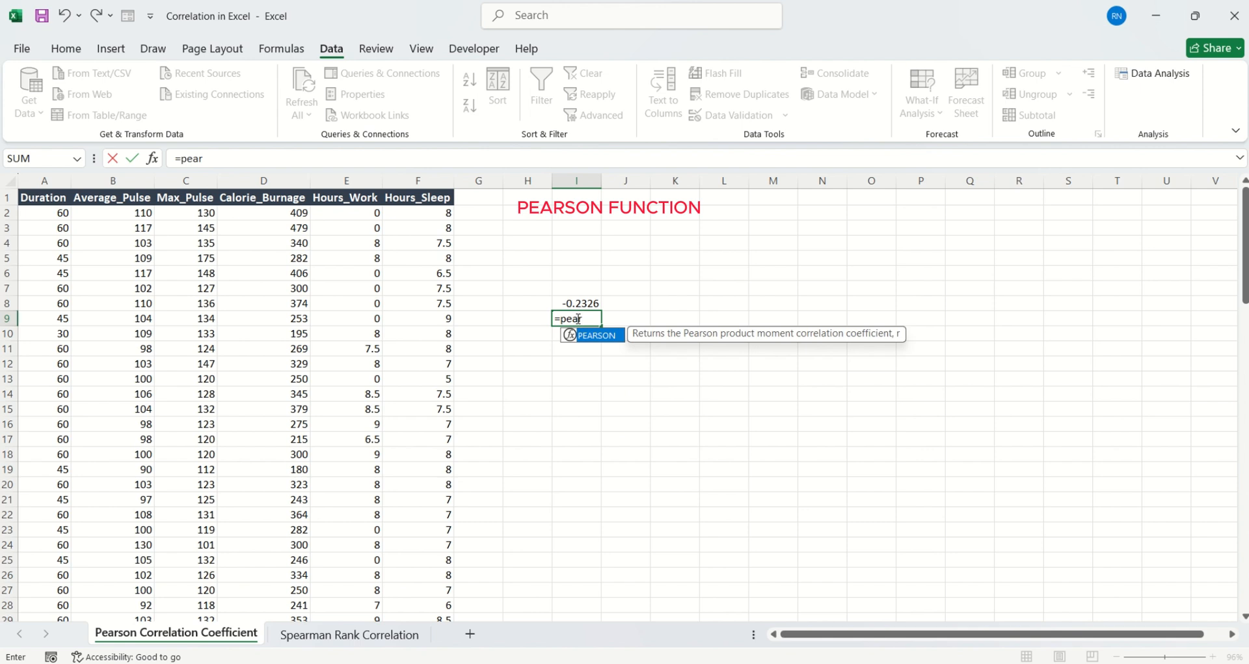
{"action": "type", "text": "r"}
{"action": "key", "text": "Tab"}
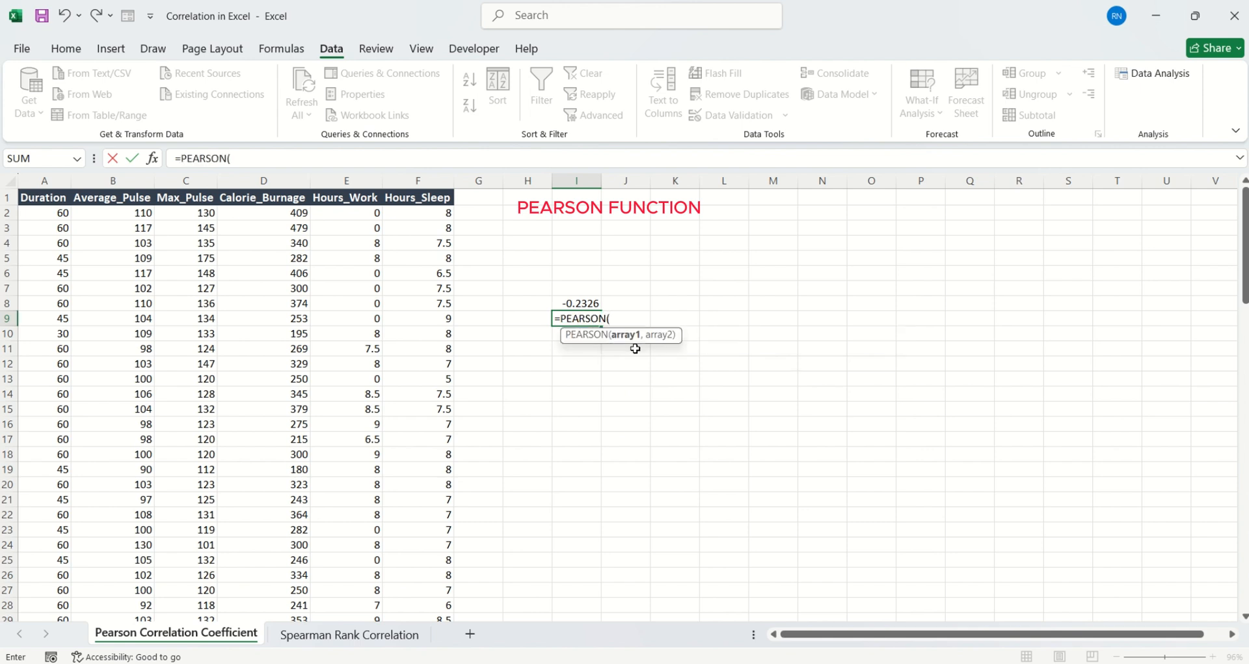
{"action": "left_click", "coordinate": [31, 213]}
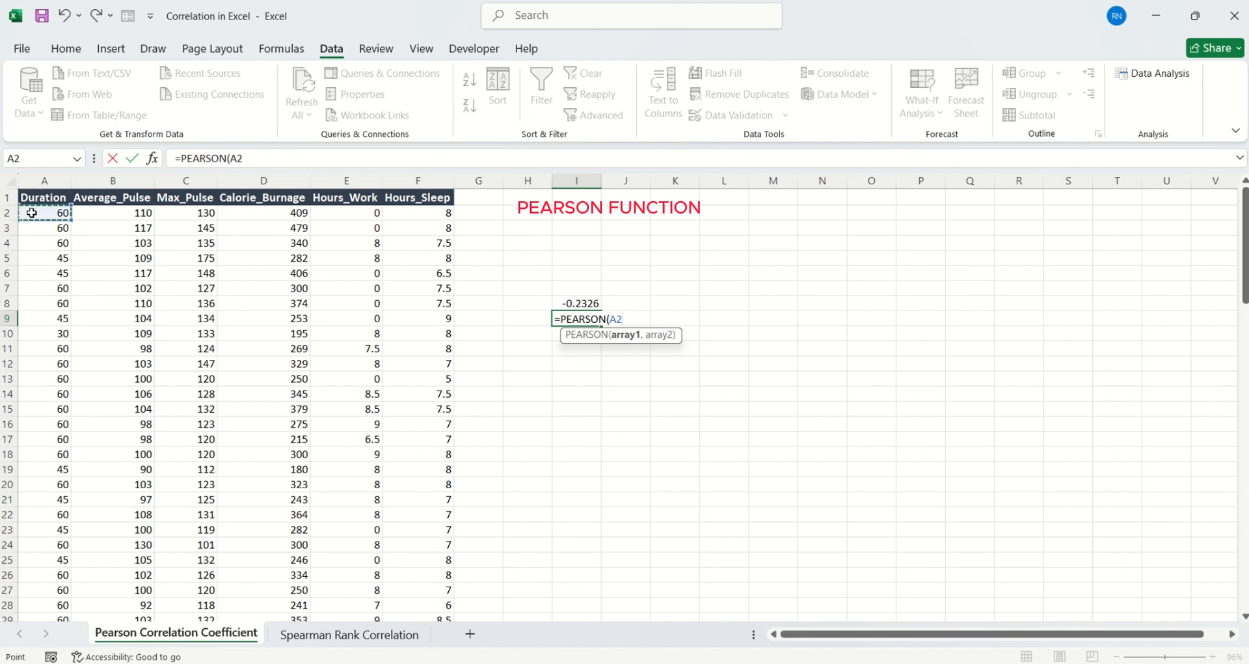
{"action": "key", "text": "ctrl+shift+Down"}
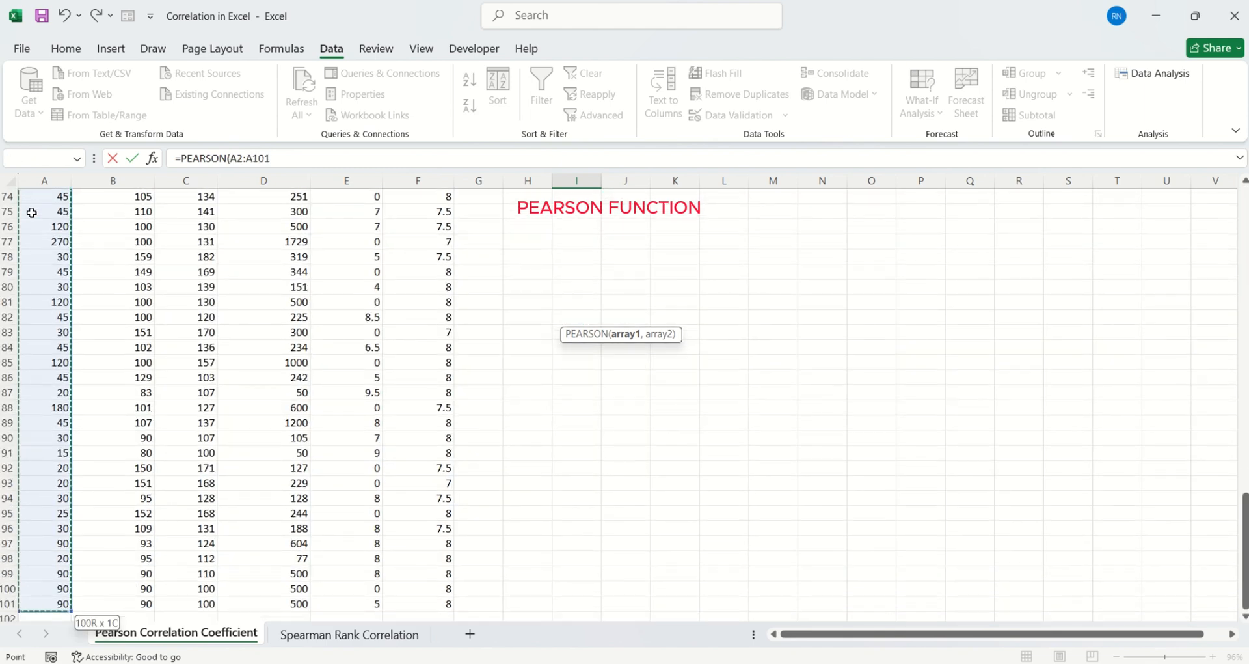
{"action": "type", "text": ","}
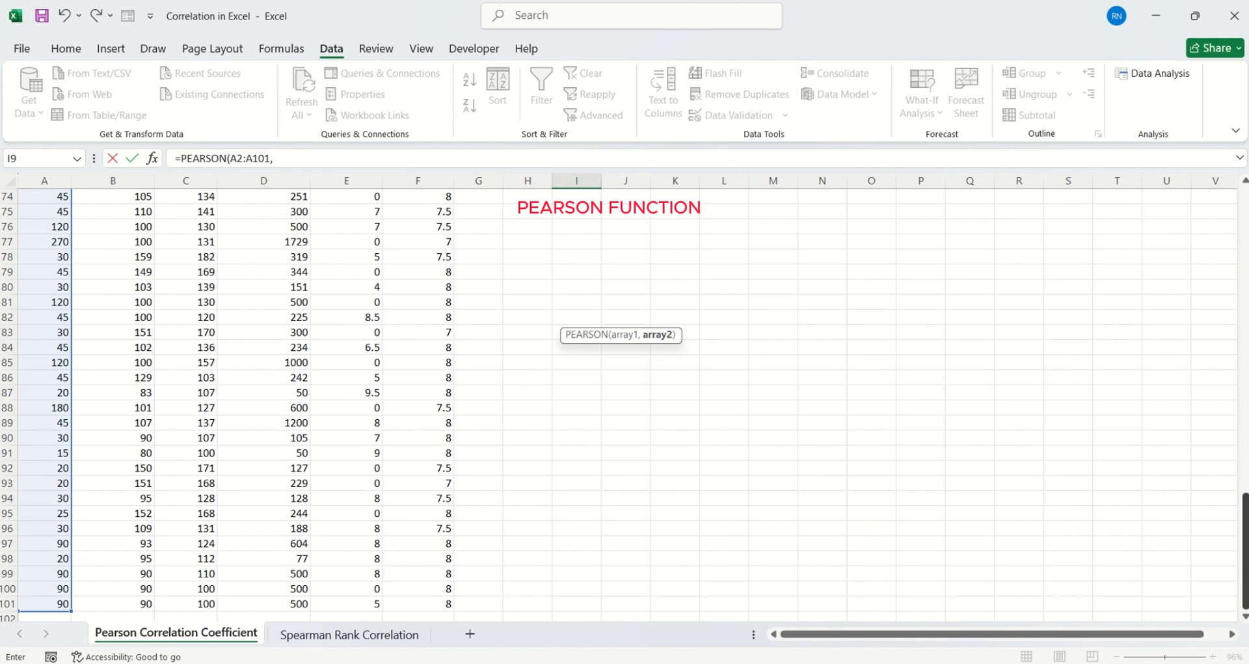
{"action": "left_click_drag", "start_coordinate": [1243, 566], "coordinate": [1244, 257]}
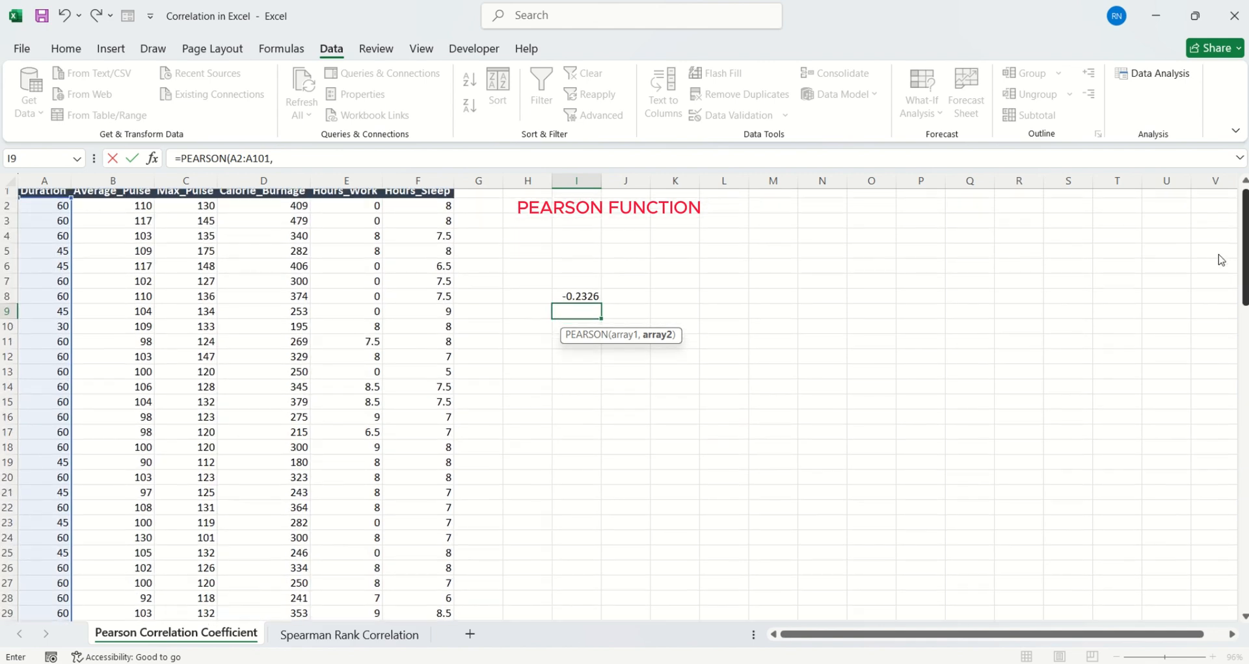
{"action": "left_click", "coordinate": [130, 211]}
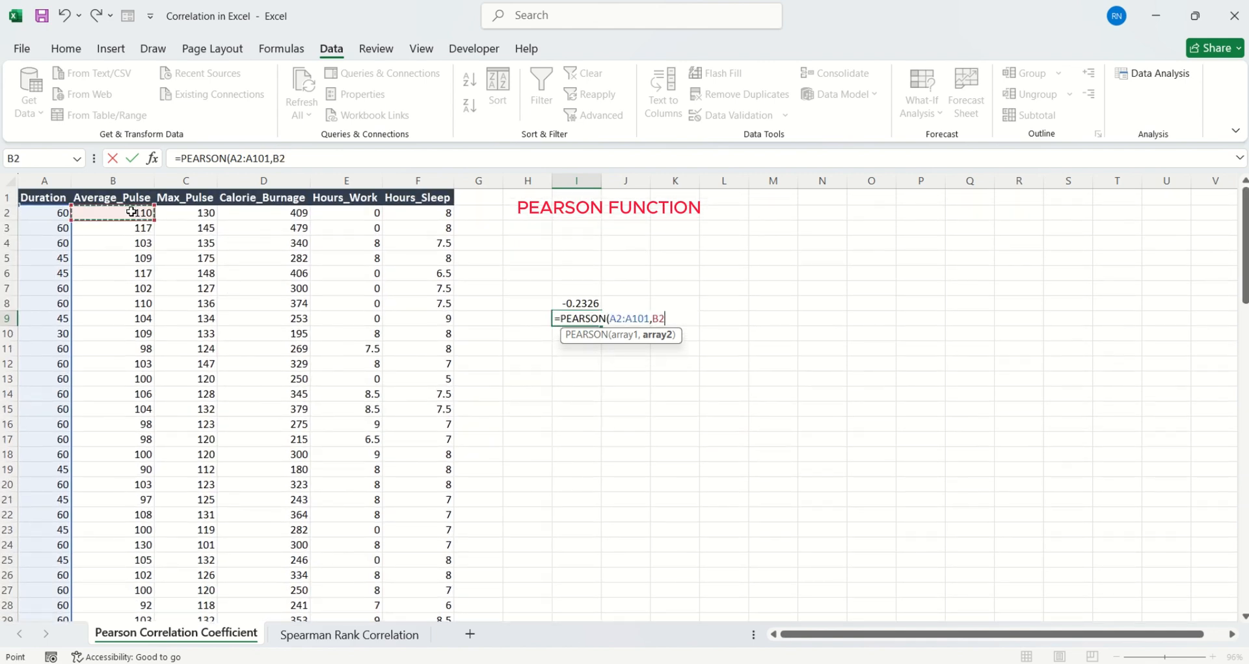
{"action": "key", "text": "ctrl+shift+Down"}
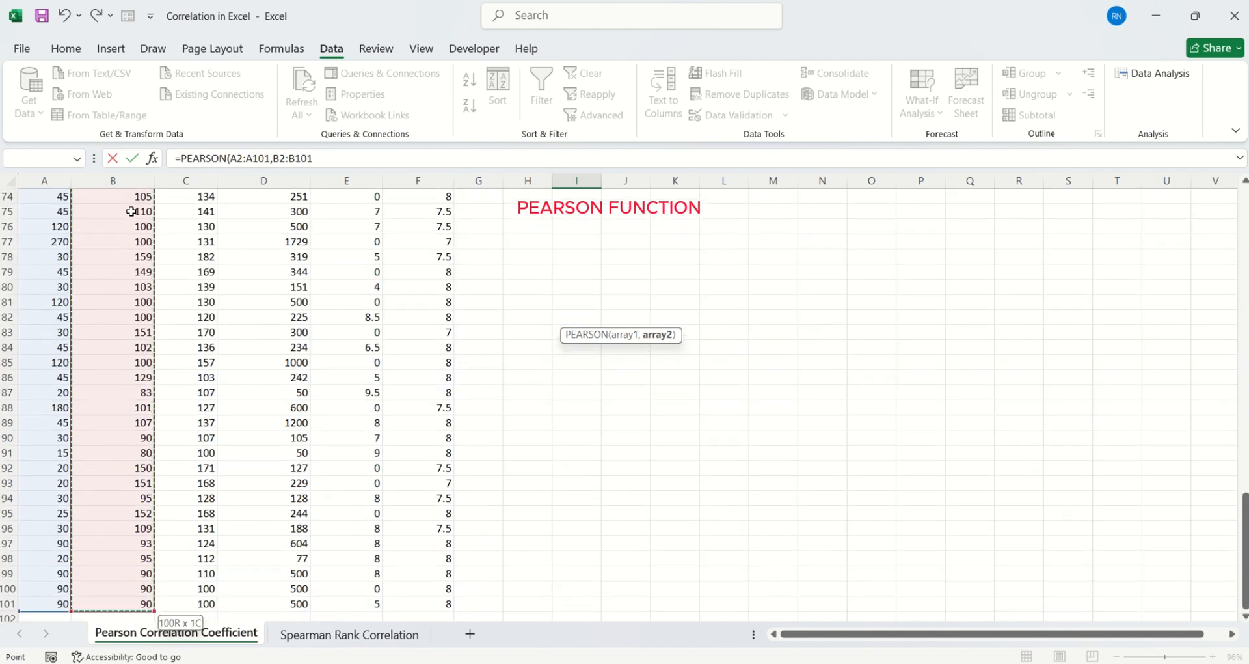
{"action": "key", "text": "Return"}
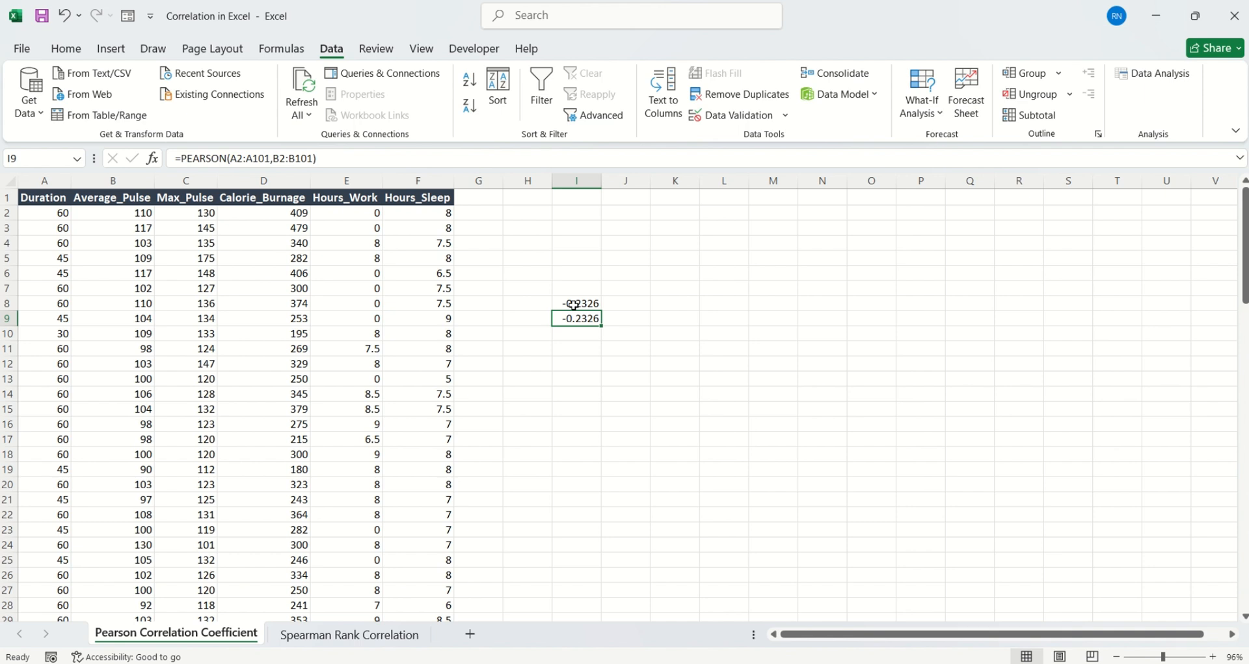
Clear the two correlation formulas in cells I8:I9
{"action": "left_click_drag", "start_coordinate": [573, 304], "coordinate": [563, 318]}
{"action": "key", "text": "Delete"}
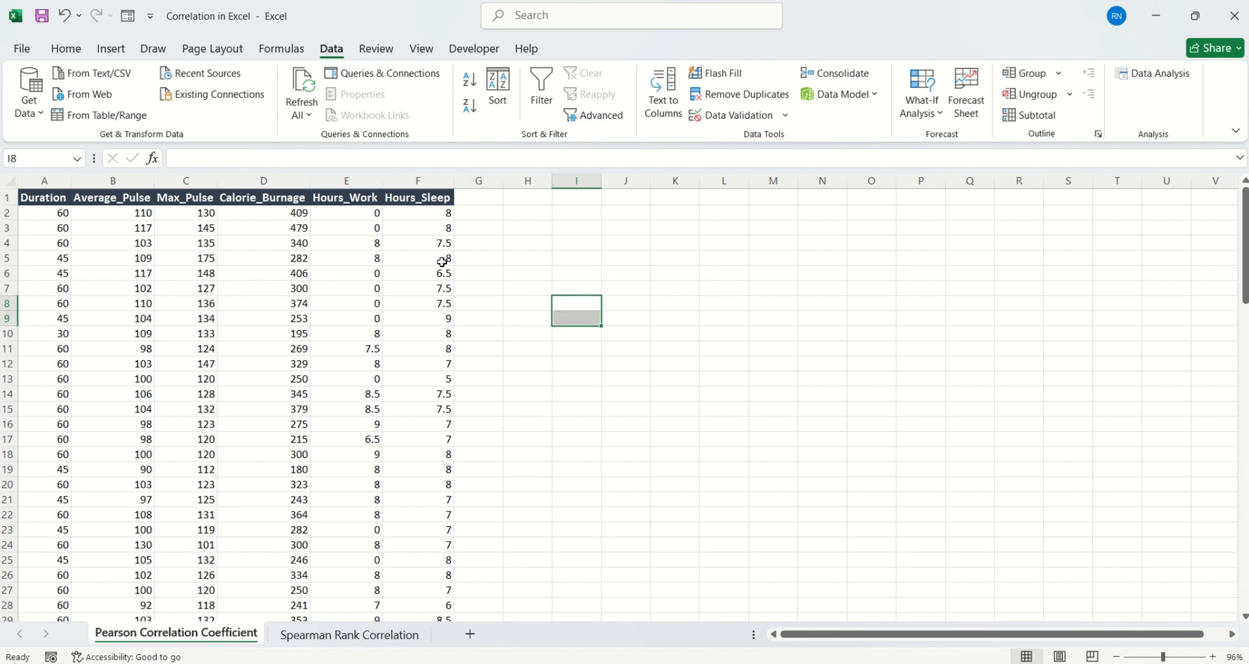
Check in the Excel Add-ins manager that the Analysis ToolPak is enabled and accept the selection
{"action": "left_click", "coordinate": [151, 21]}
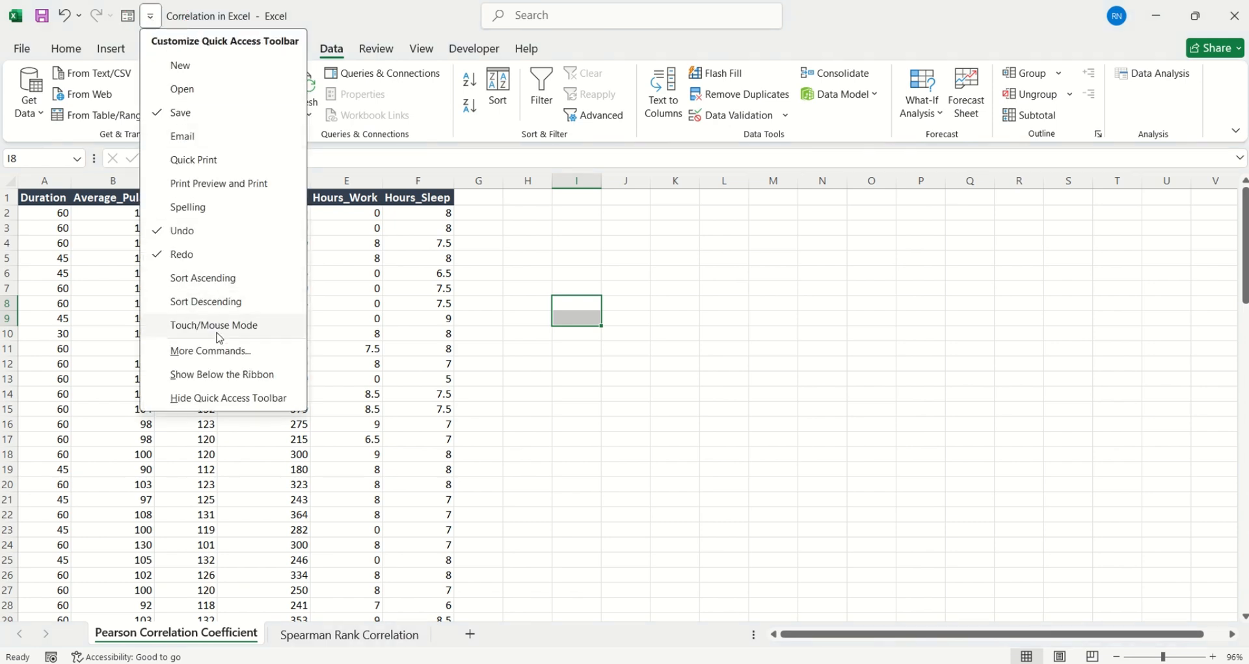
{"action": "left_click", "coordinate": [221, 352]}
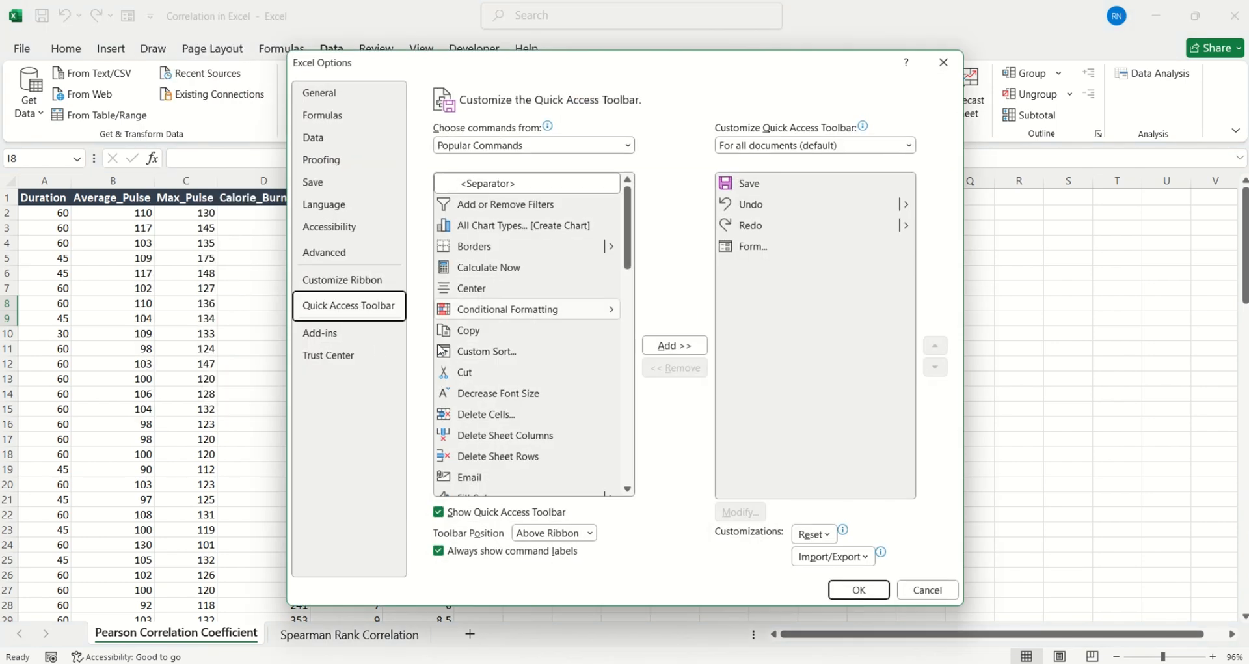
{"action": "left_click", "coordinate": [347, 342]}
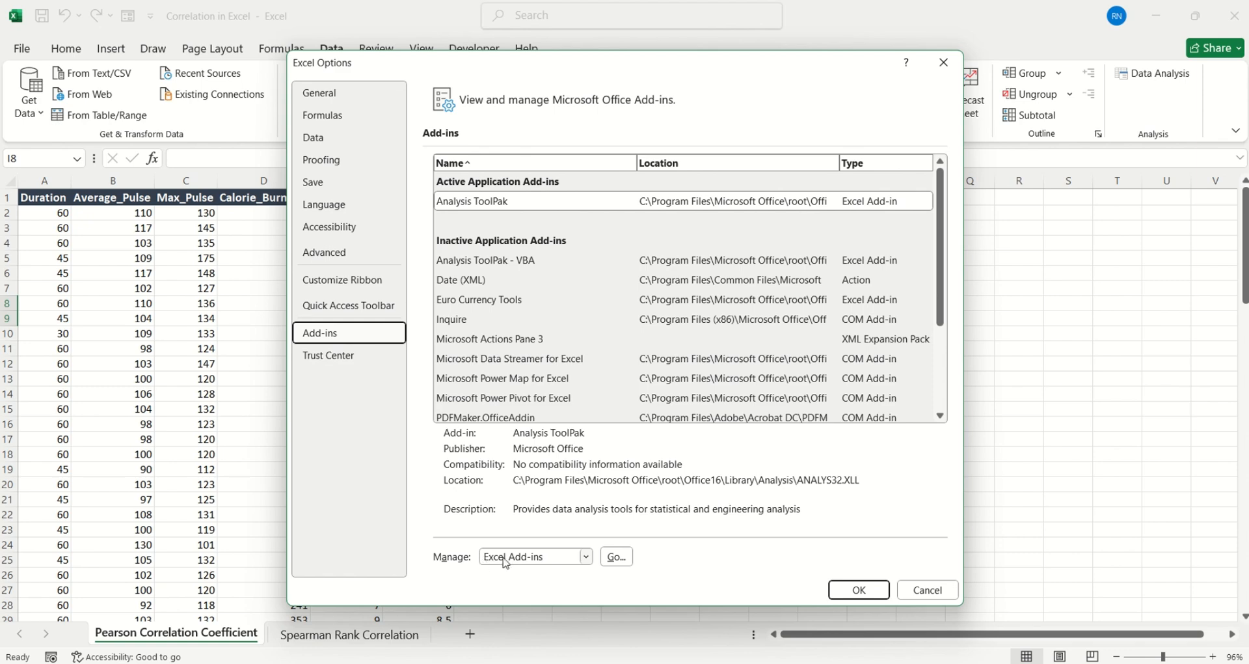
{"action": "left_click", "coordinate": [614, 557]}
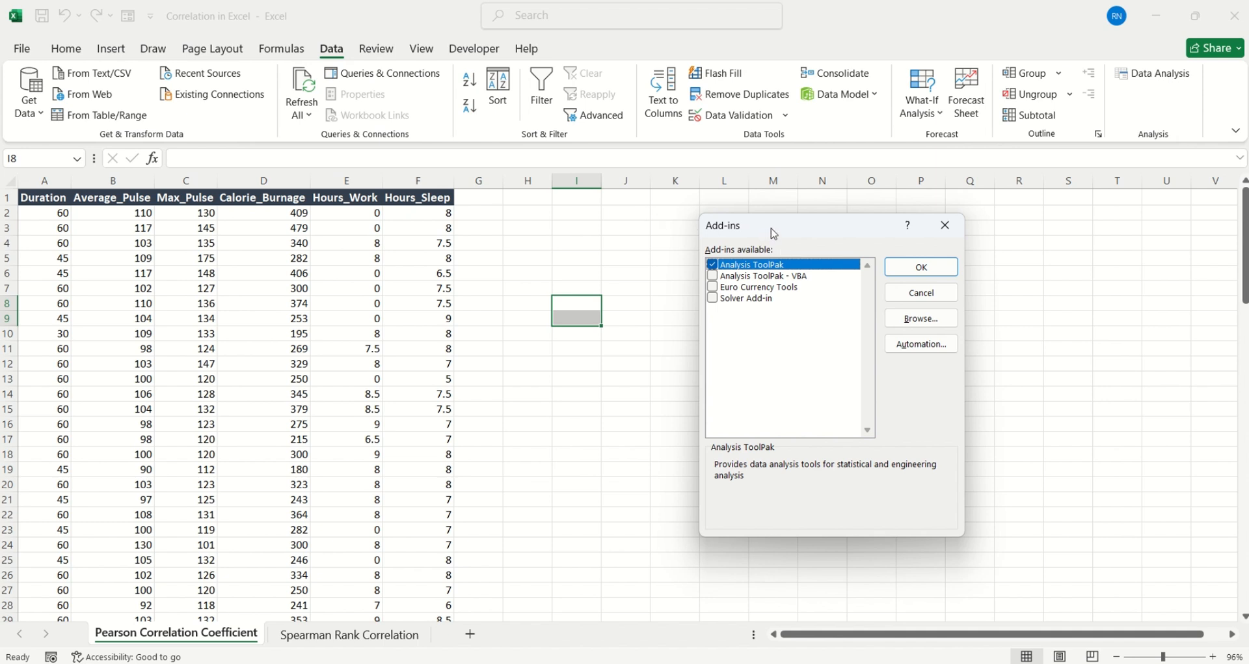
{"action": "left_click_drag", "start_coordinate": [772, 233], "coordinate": [614, 204]}
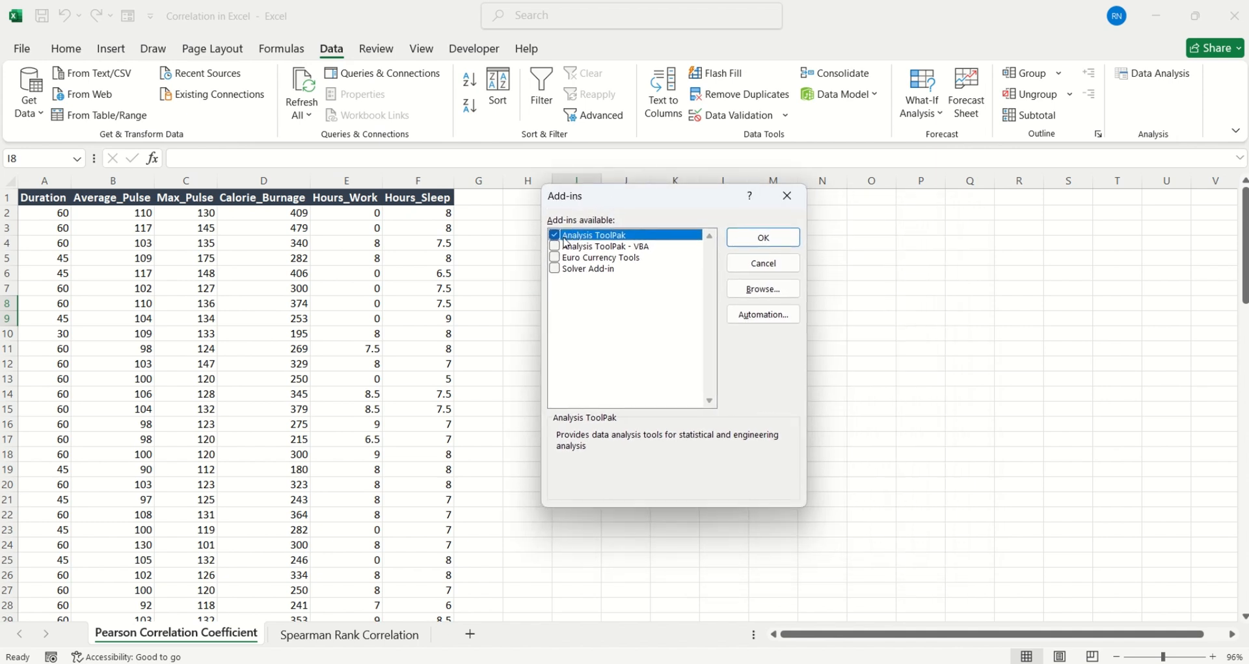
{"action": "left_click", "coordinate": [755, 238]}
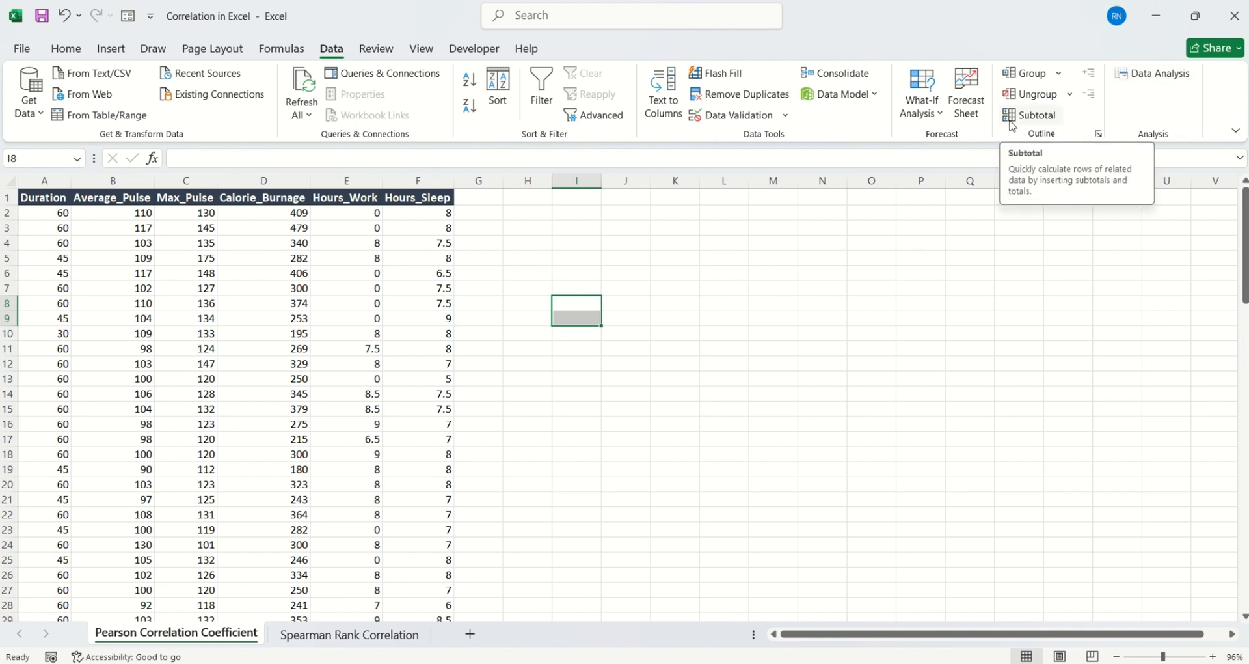
Start the Correlation data analysis tool and set its input range to the whole table including headers, $A$1:$F$101
{"action": "left_click", "coordinate": [1162, 73]}
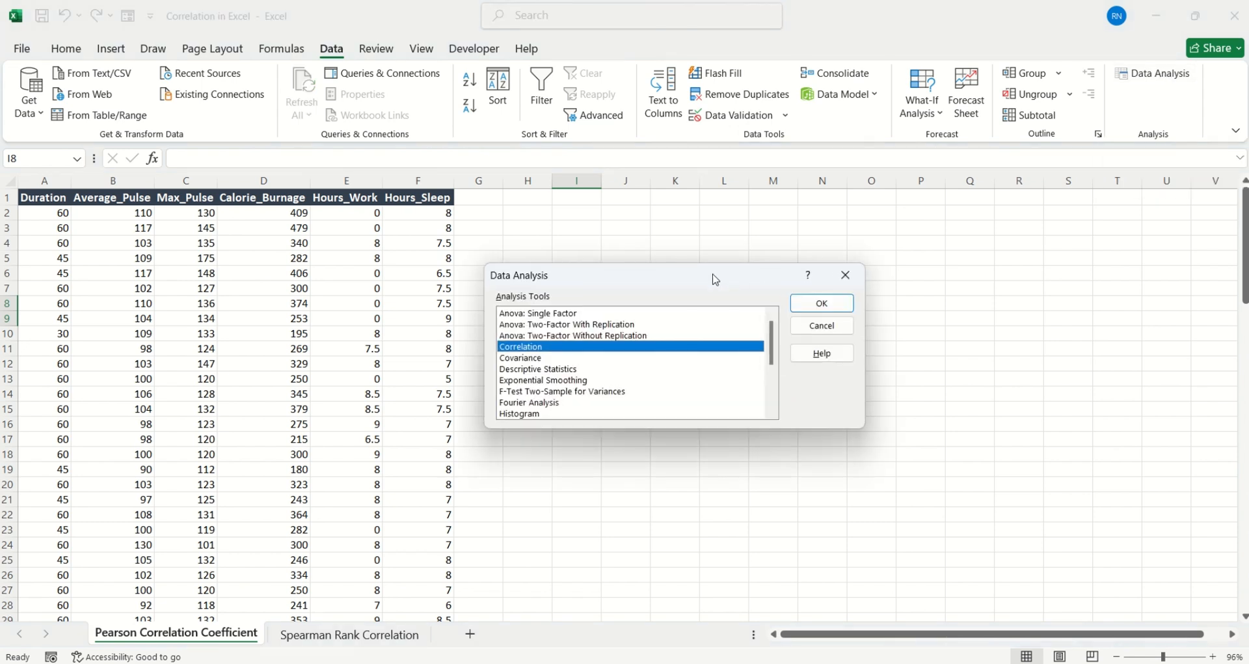
{"action": "left_click_drag", "start_coordinate": [715, 279], "coordinate": [716, 234]}
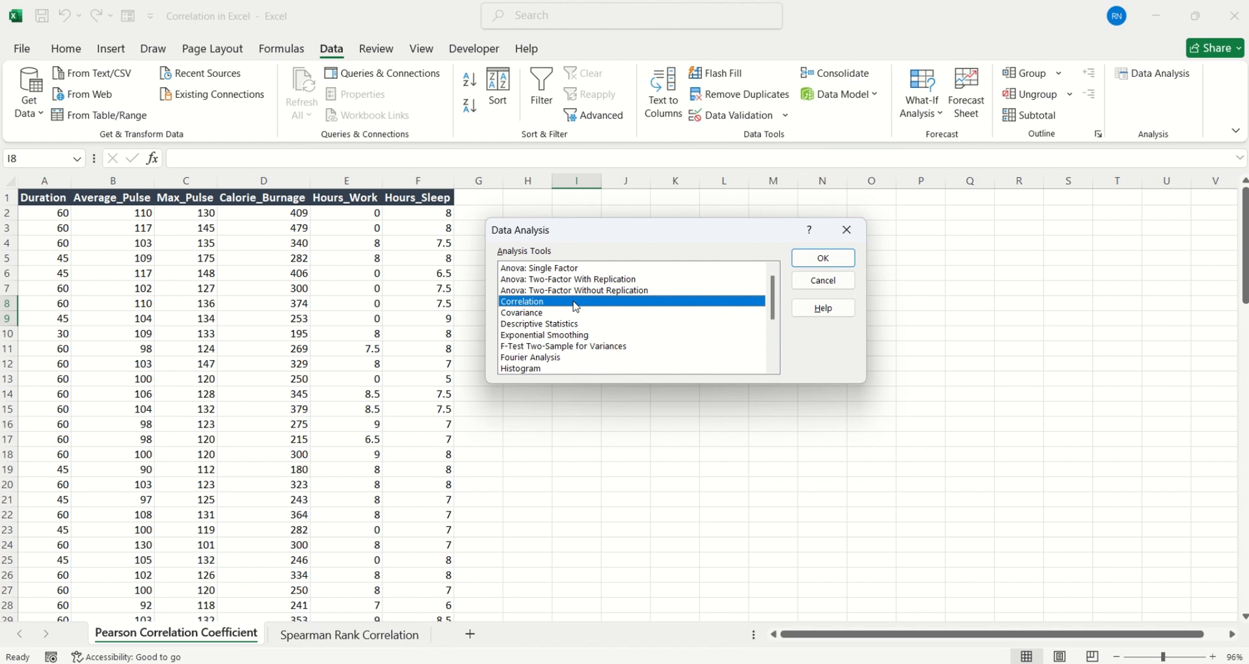
{"action": "left_click", "coordinate": [839, 259]}
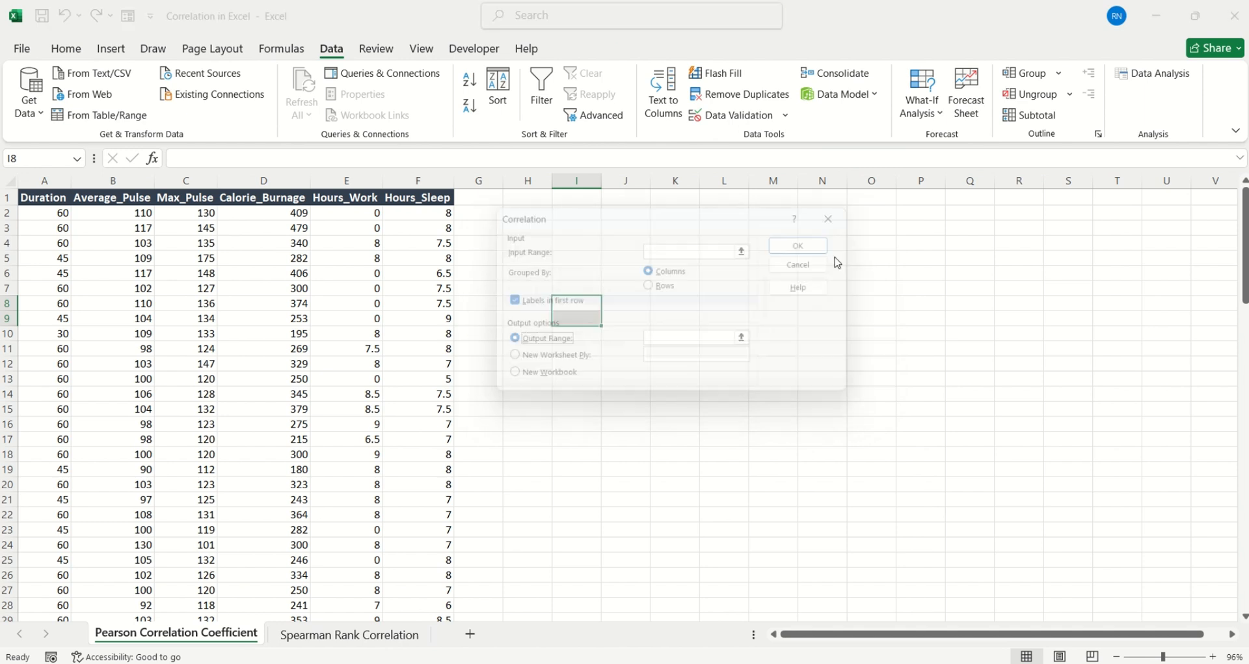
{"action": "left_click_drag", "start_coordinate": [614, 221], "coordinate": [634, 221]}
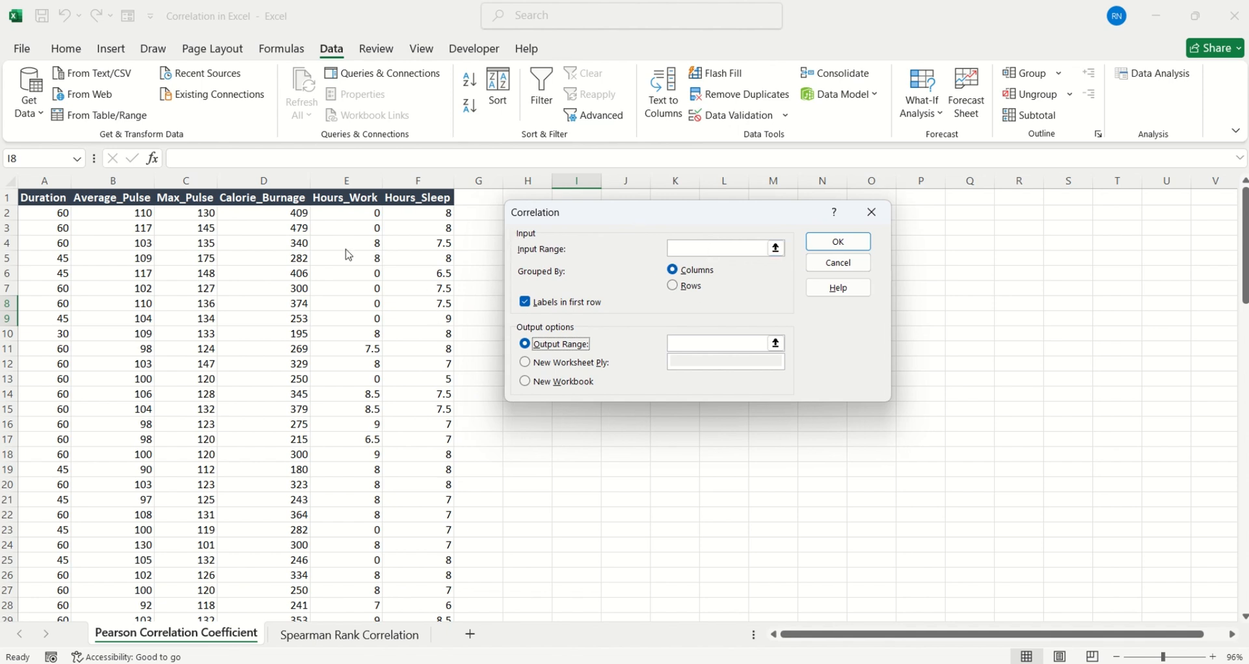
{"action": "left_click", "coordinate": [691, 247]}
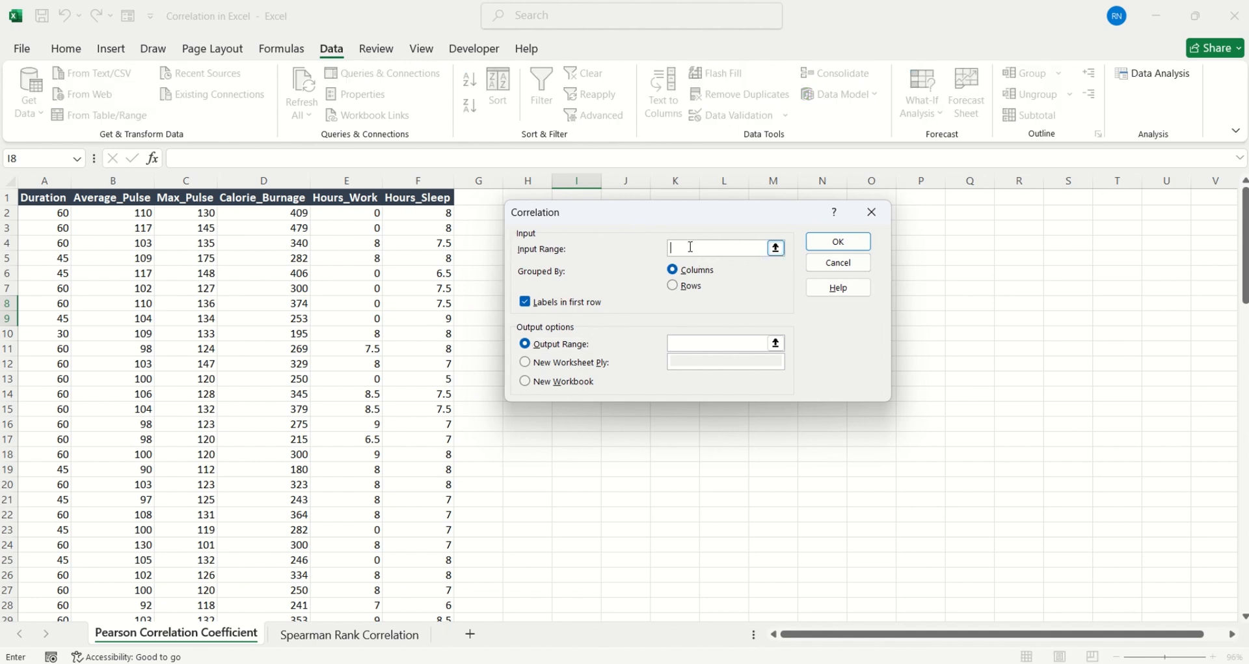
{"action": "left_click", "coordinate": [43, 200]}
{"action": "key", "text": "ctrl+shift+Right"}
{"action": "key", "text": "ctrl+shift+Down"}
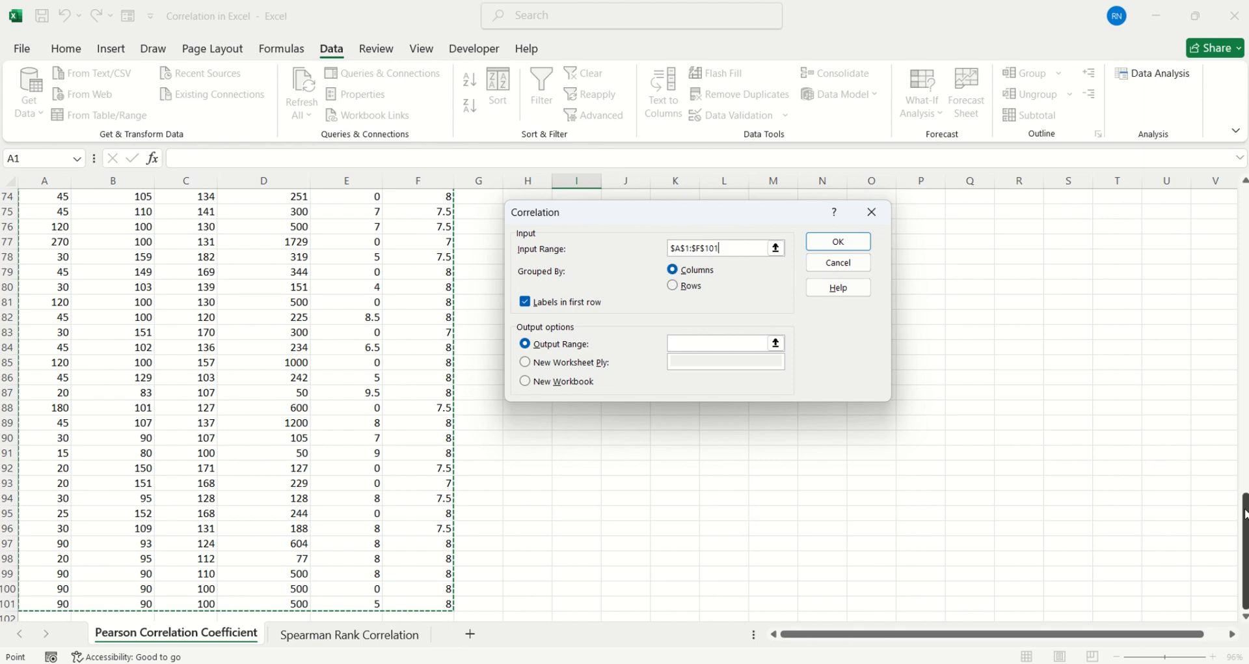
Set the Correlation tool's output range to cell J7 and generate the correlation matrix on the current sheet
{"action": "left_click_drag", "start_coordinate": [1245, 514], "coordinate": [1244, 221]}
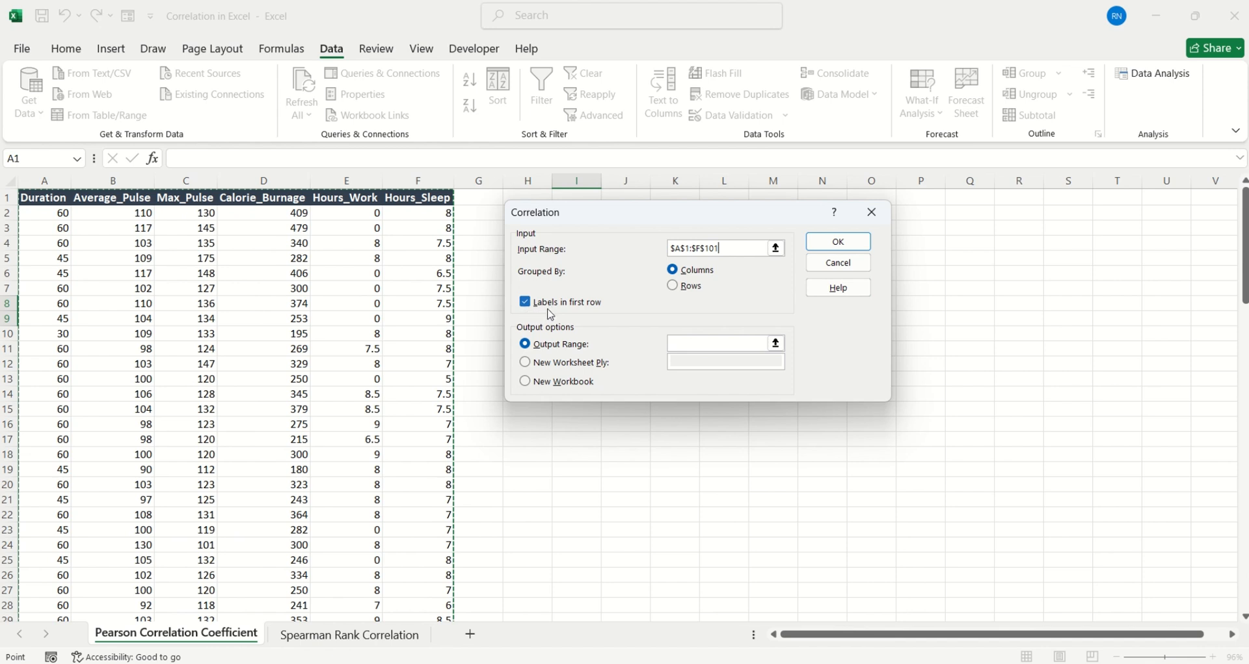
{"action": "left_click", "coordinate": [693, 344]}
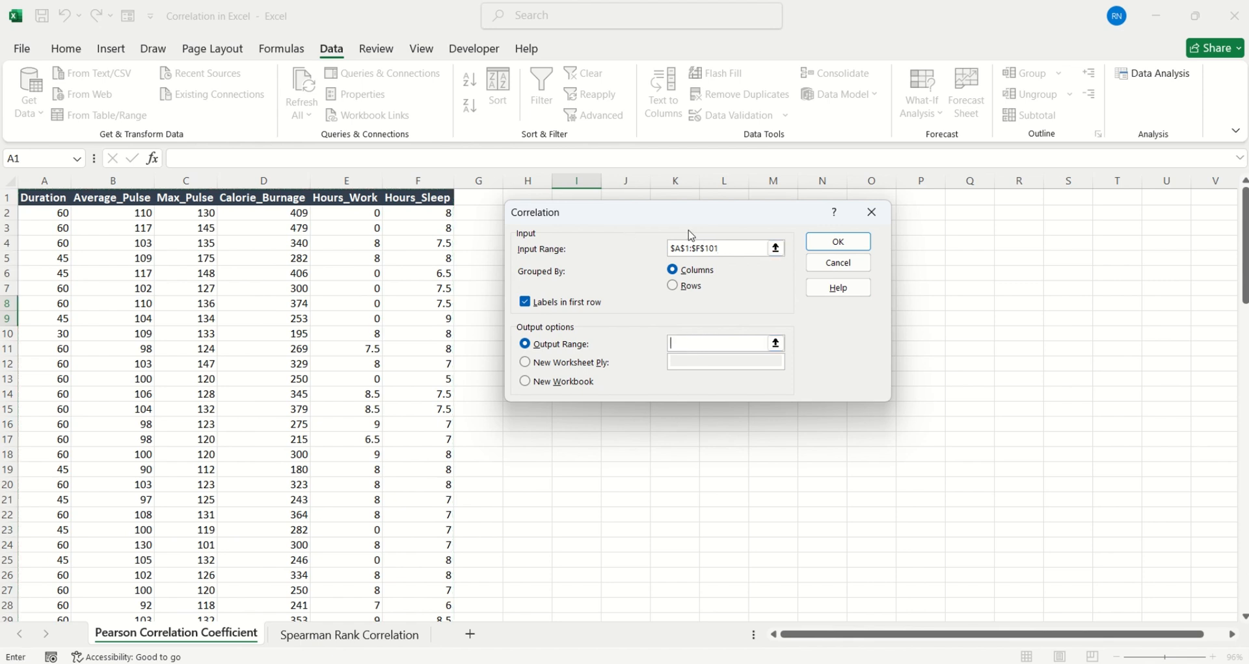
{"action": "left_click_drag", "start_coordinate": [670, 220], "coordinate": [848, 262]}
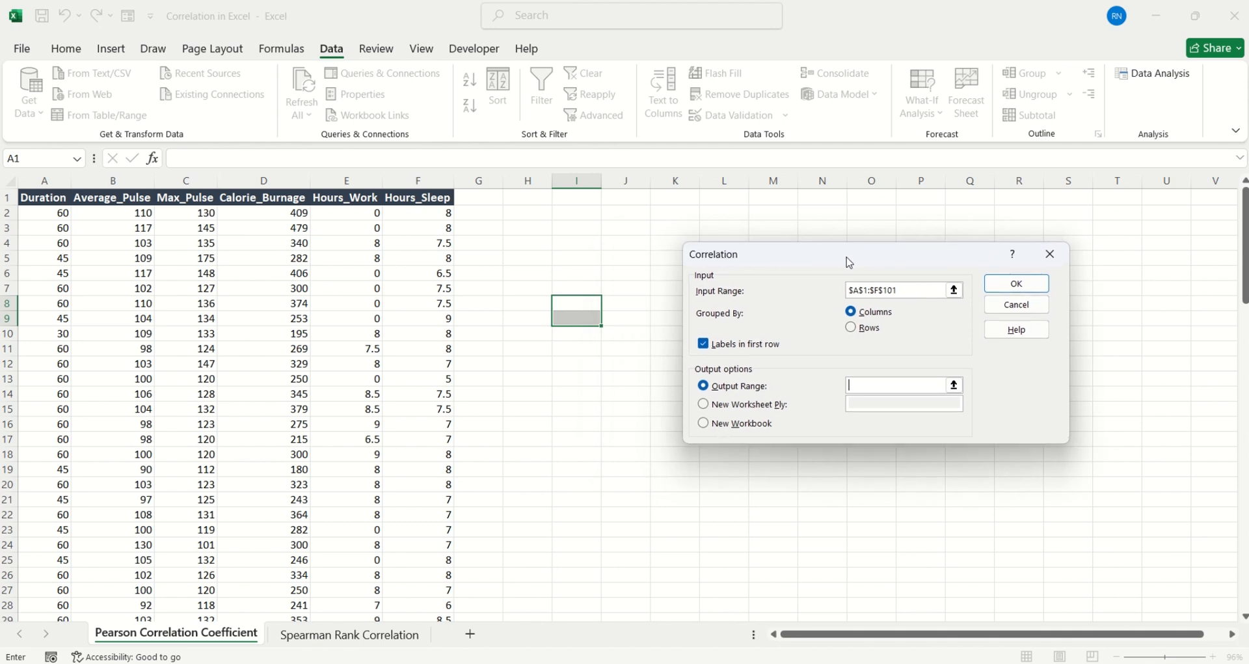
{"action": "left_click", "coordinate": [636, 290]}
{"action": "left_click", "coordinate": [1005, 283]}
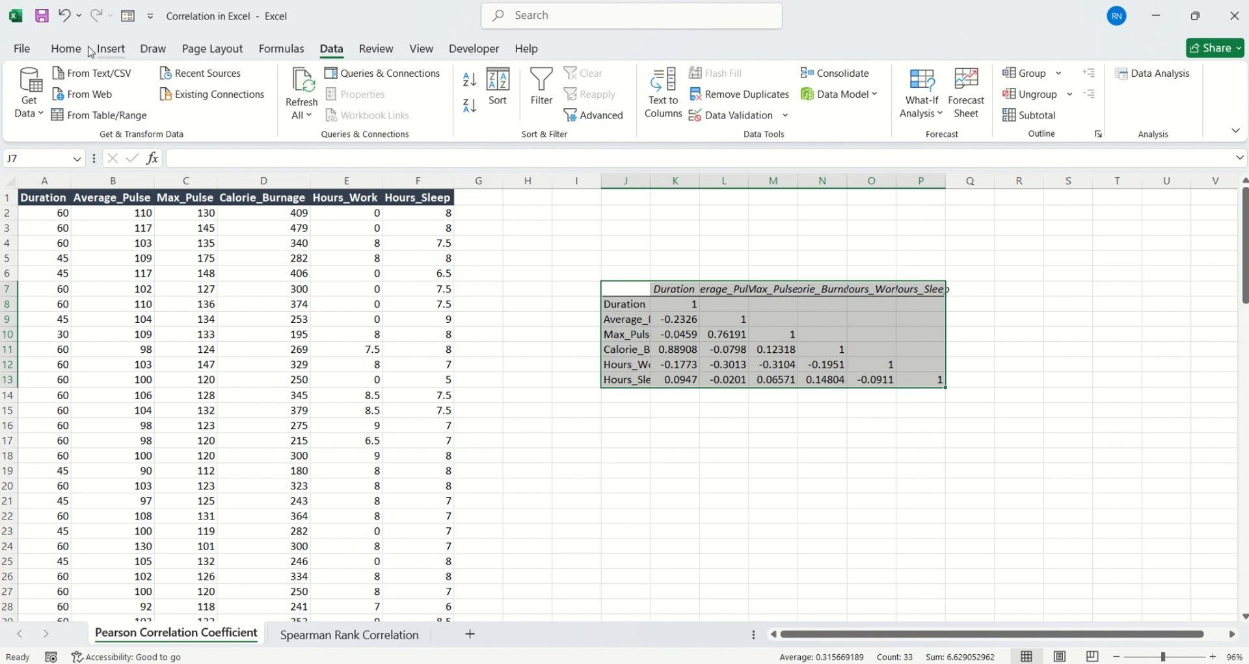
Set the row height of the correlation matrix rows, 7 to 13, to 30
{"action": "left_click", "coordinate": [66, 50]}
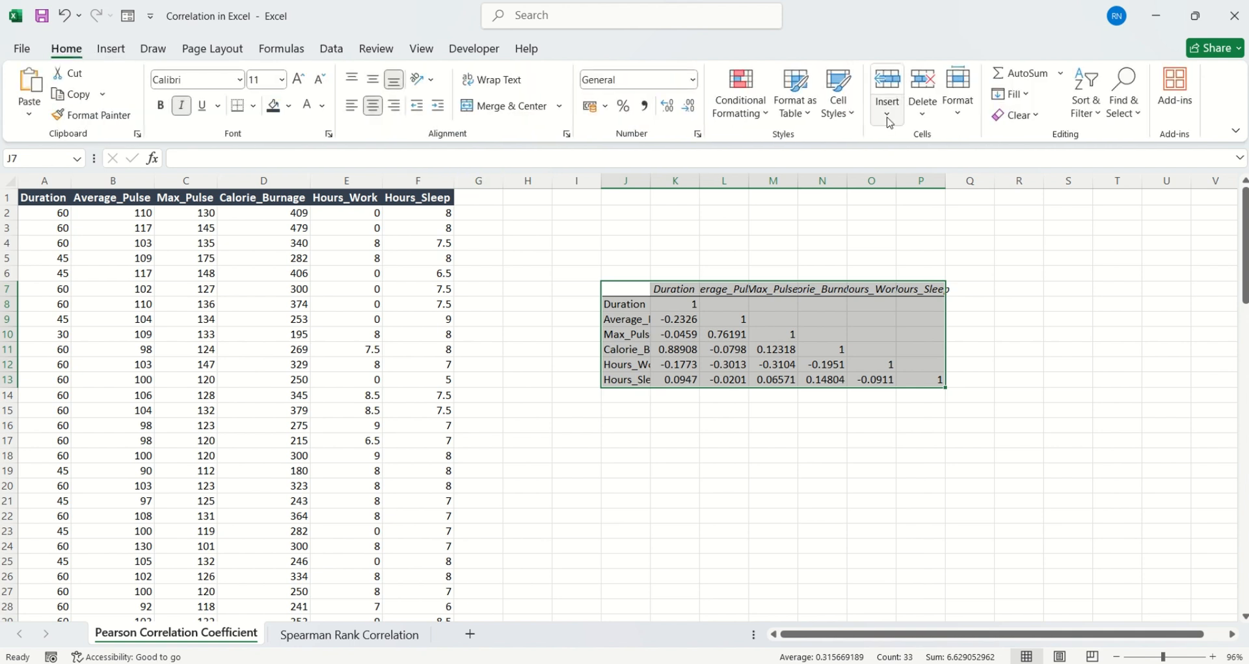
{"action": "left_click", "coordinate": [960, 112]}
{"action": "left_click", "coordinate": [992, 163]}
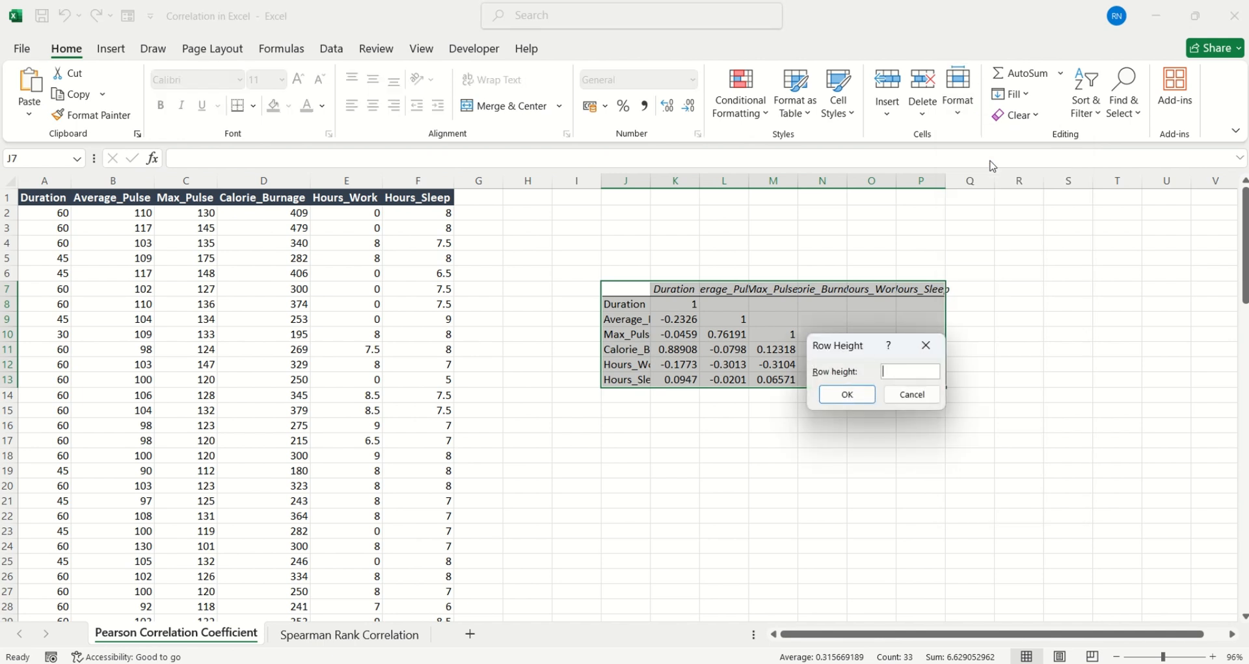
{"action": "type", "text": "30"}
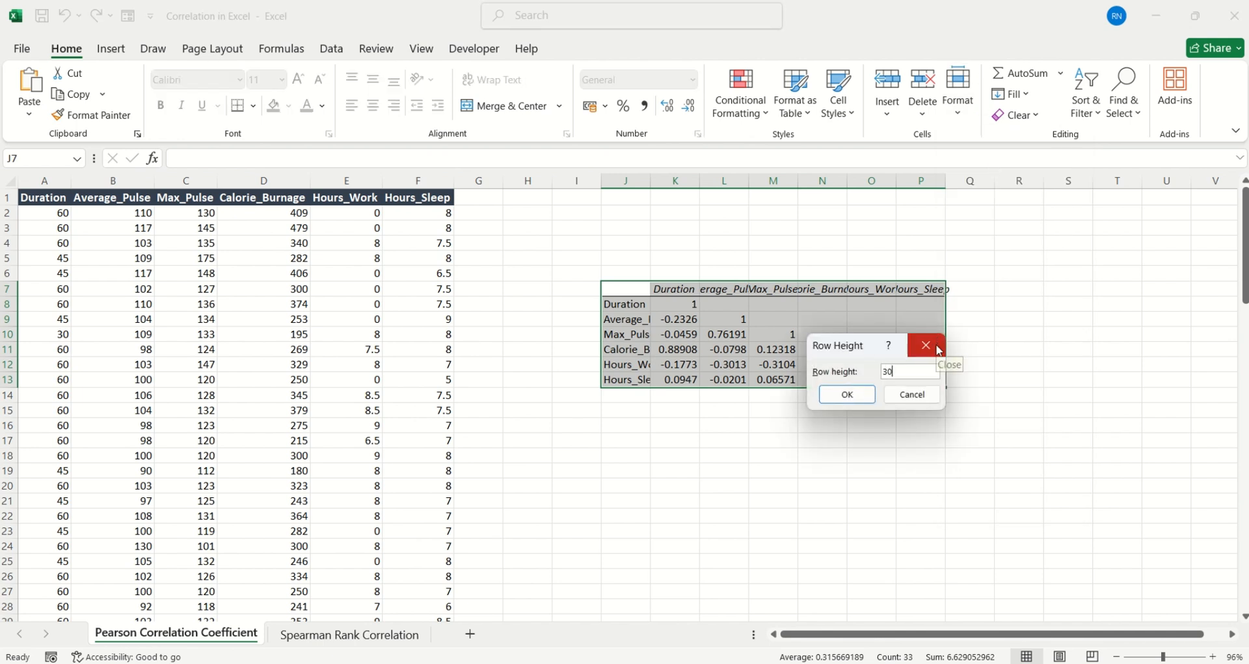
{"action": "key", "text": "Return"}
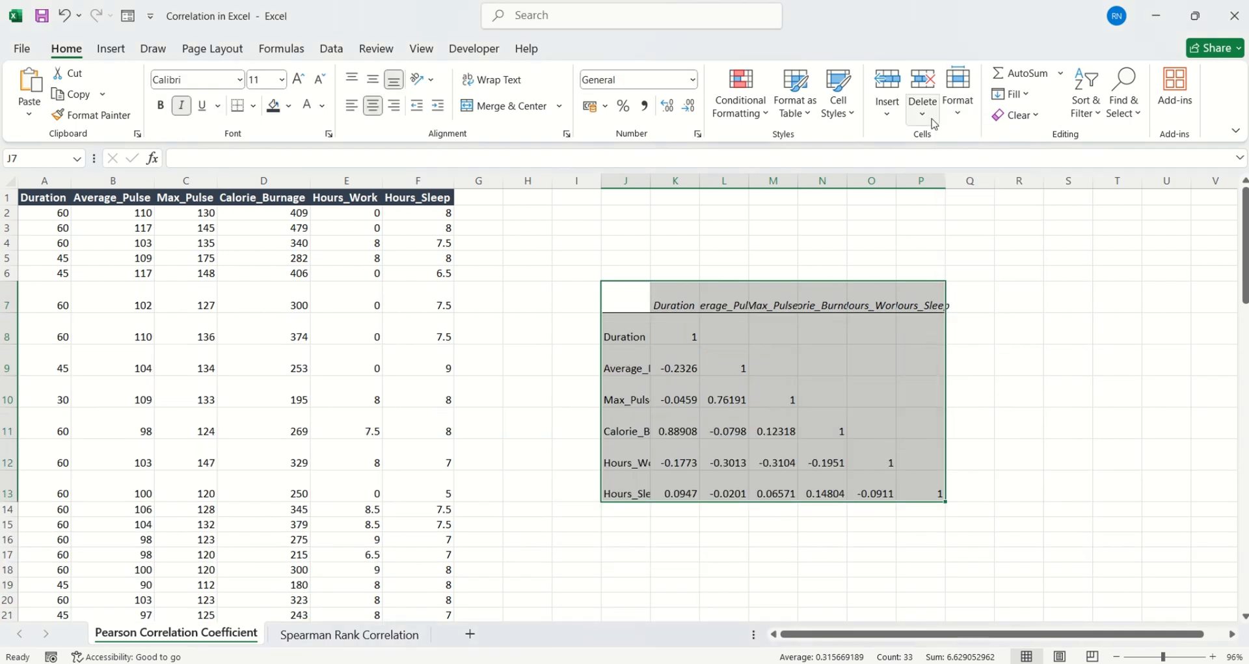
Set the column width of the correlation matrix columns, J to P, to 14
{"action": "left_click", "coordinate": [956, 110]}
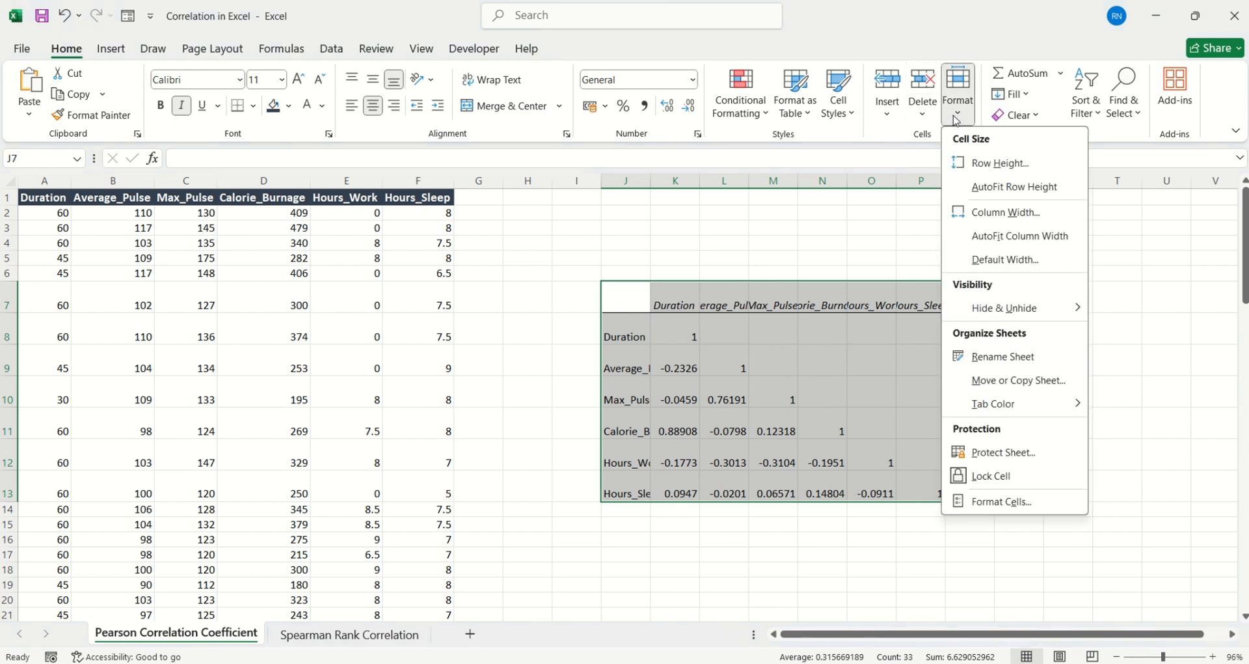
{"action": "left_click", "coordinate": [1012, 213]}
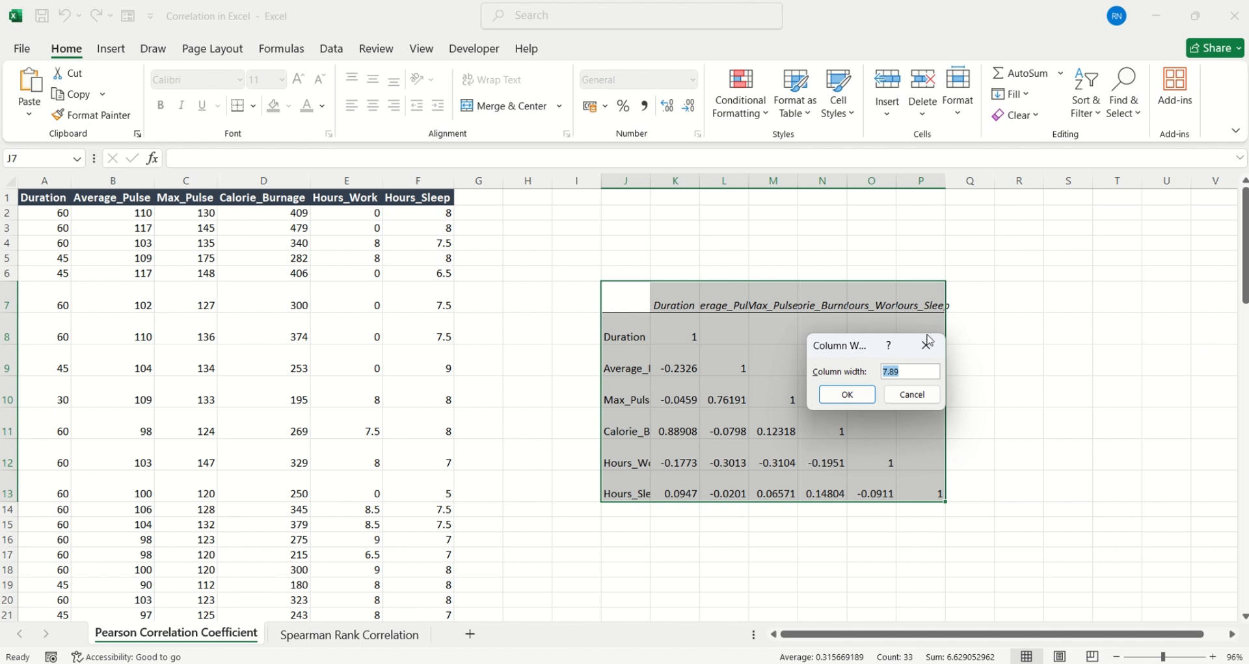
{"action": "type", "text": "14"}
{"action": "key", "text": "Return"}
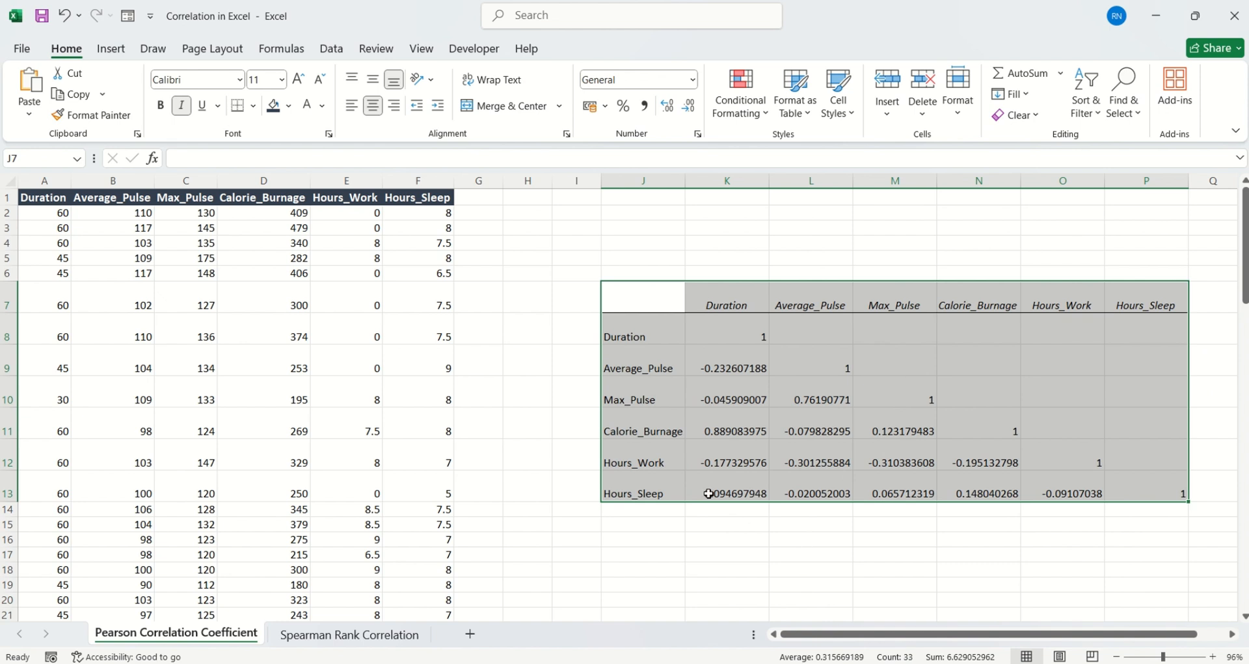
Format the correlation coefficients in K8:P13 as Number with 2 decimal places
{"action": "left_click", "coordinate": [717, 328]}
{"action": "left_click_drag", "start_coordinate": [716, 327], "coordinate": [1116, 482]}
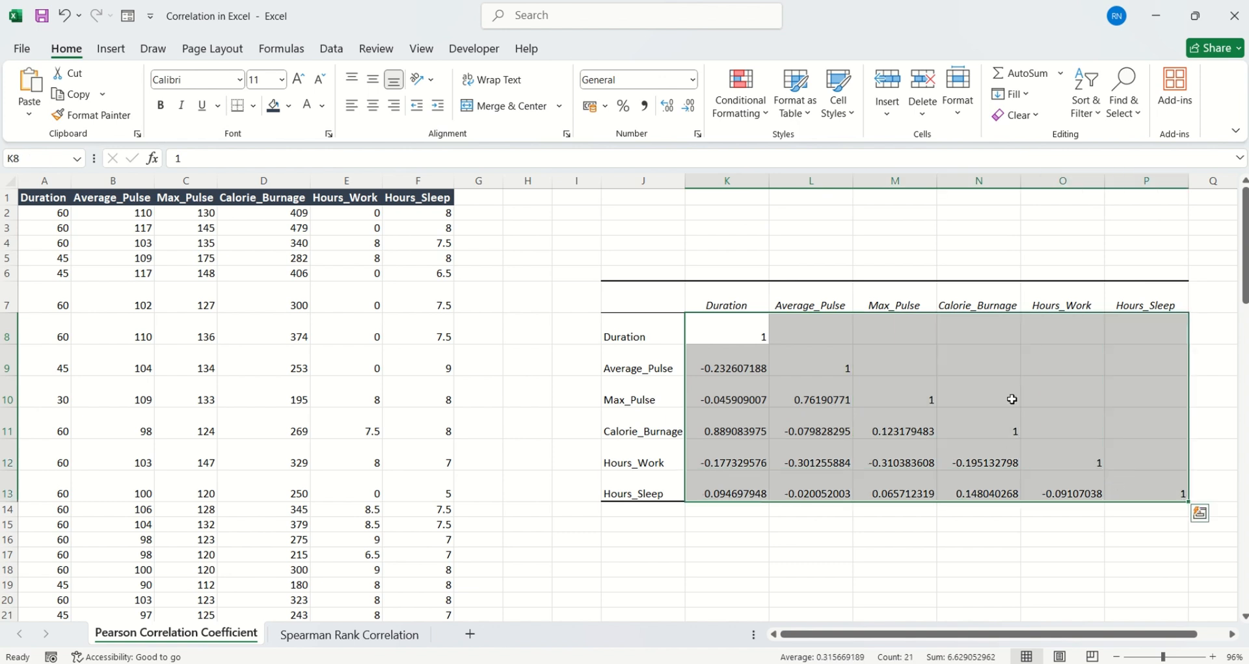
{"action": "left_click", "coordinate": [692, 79]}
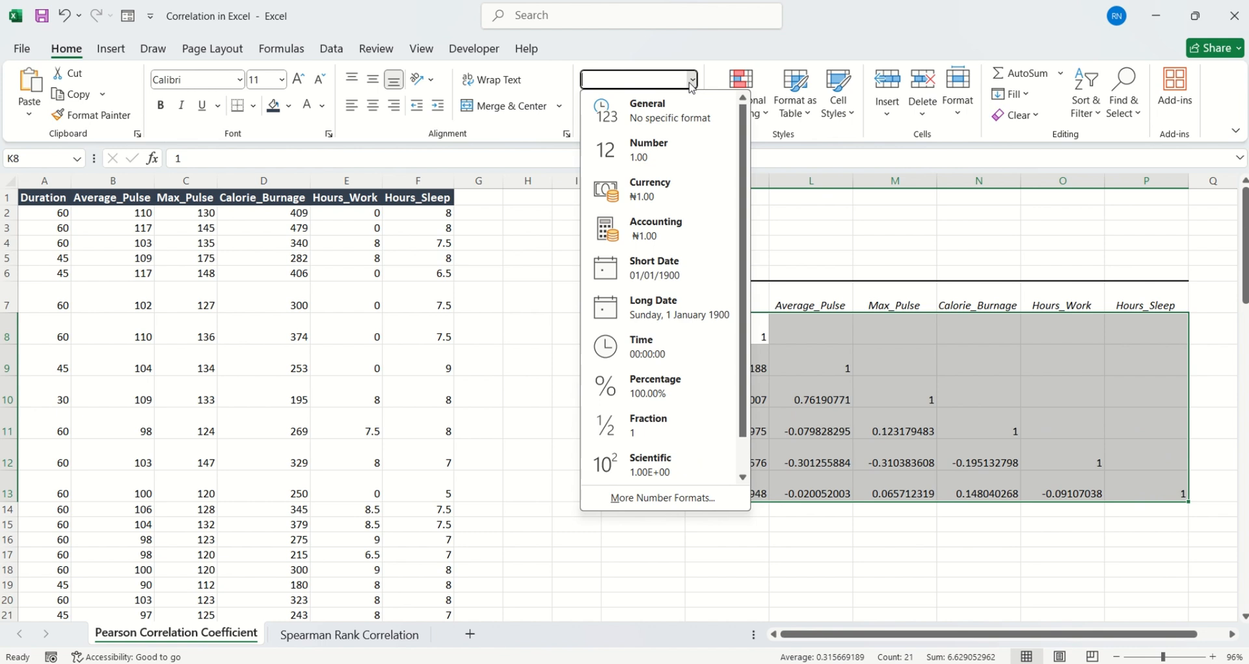
{"action": "left_click", "coordinate": [650, 498]}
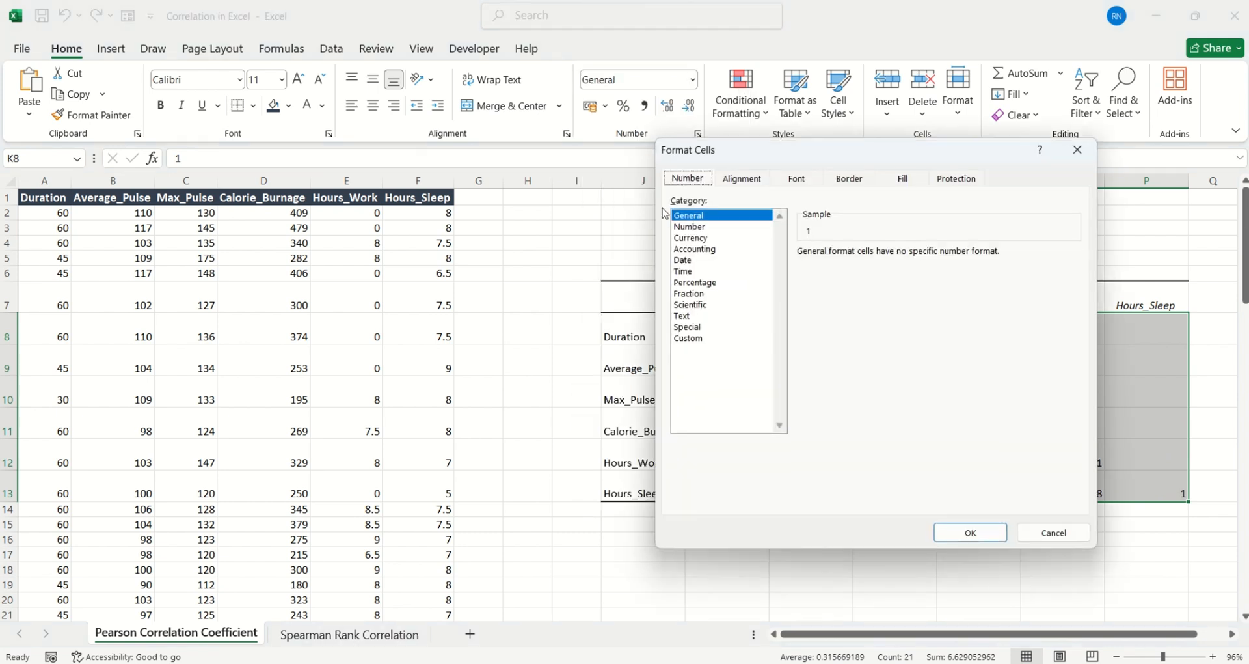
{"action": "left_click", "coordinate": [680, 227]}
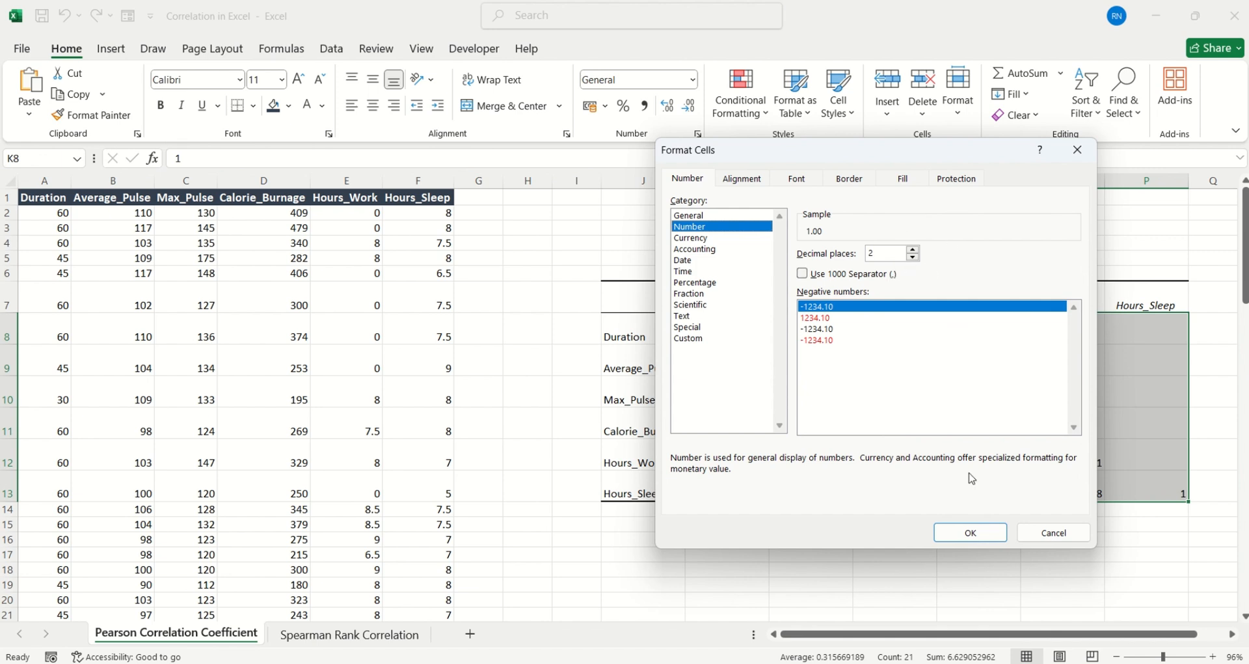
{"action": "left_click", "coordinate": [970, 534]}
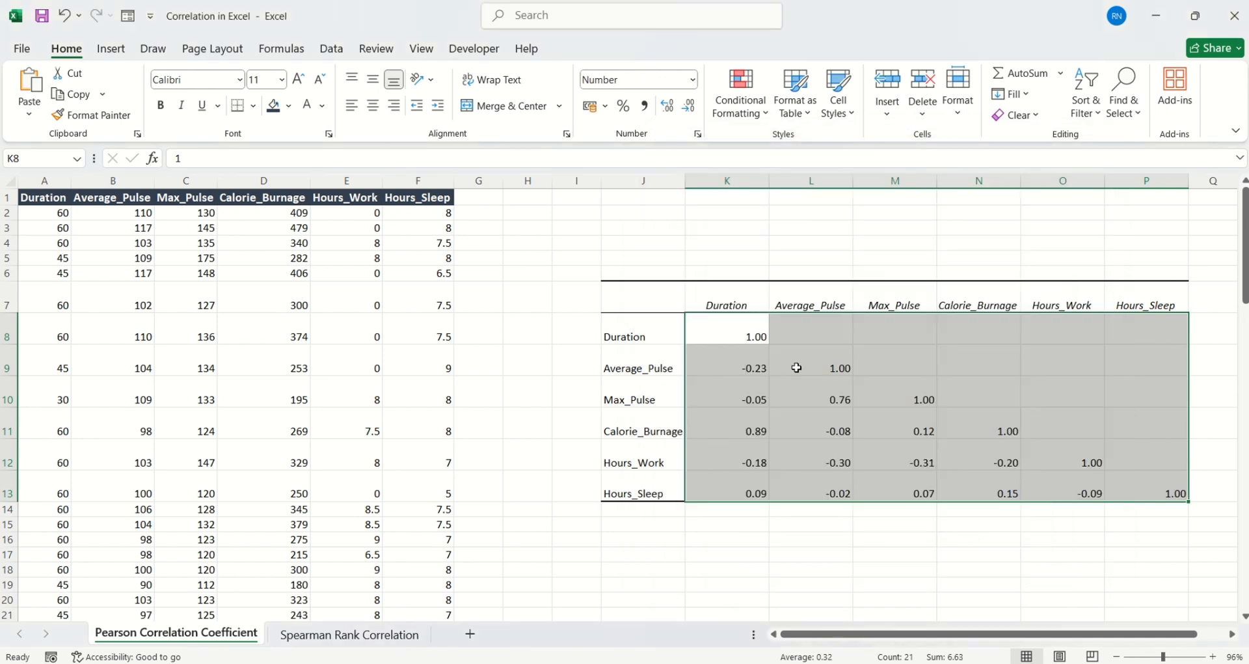
Centre the correlation coefficients in K8:P13 horizontally and make them bold
{"action": "left_click", "coordinate": [372, 107]}
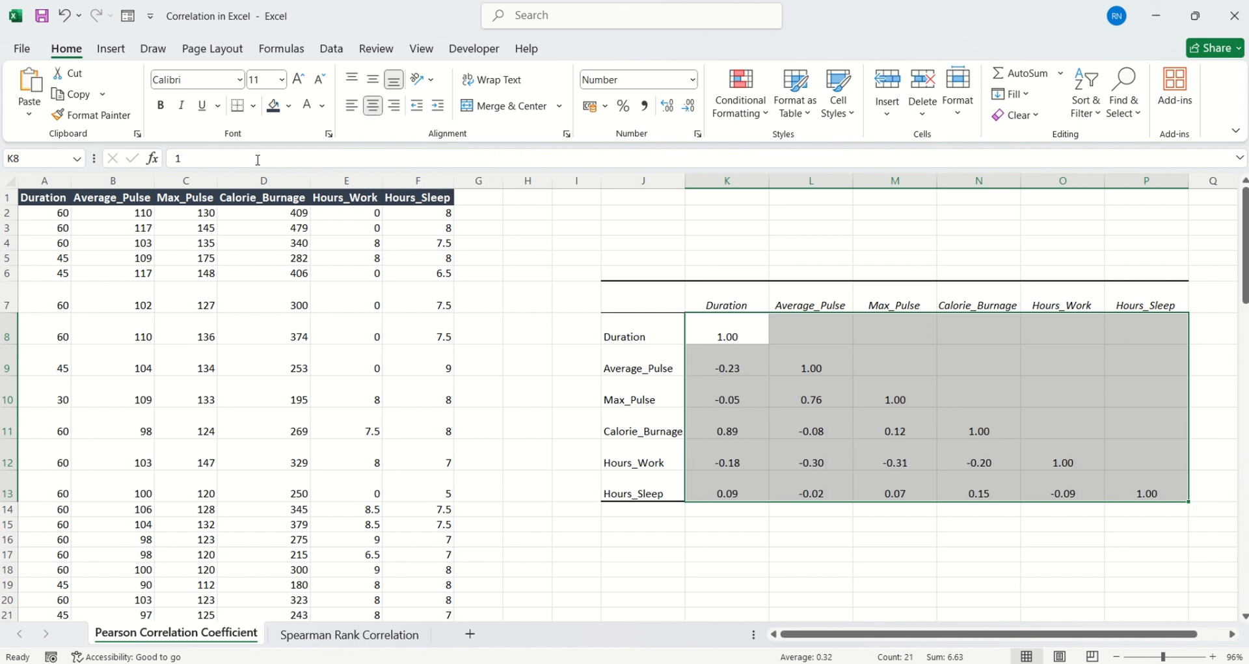
{"action": "left_click", "coordinate": [160, 109]}
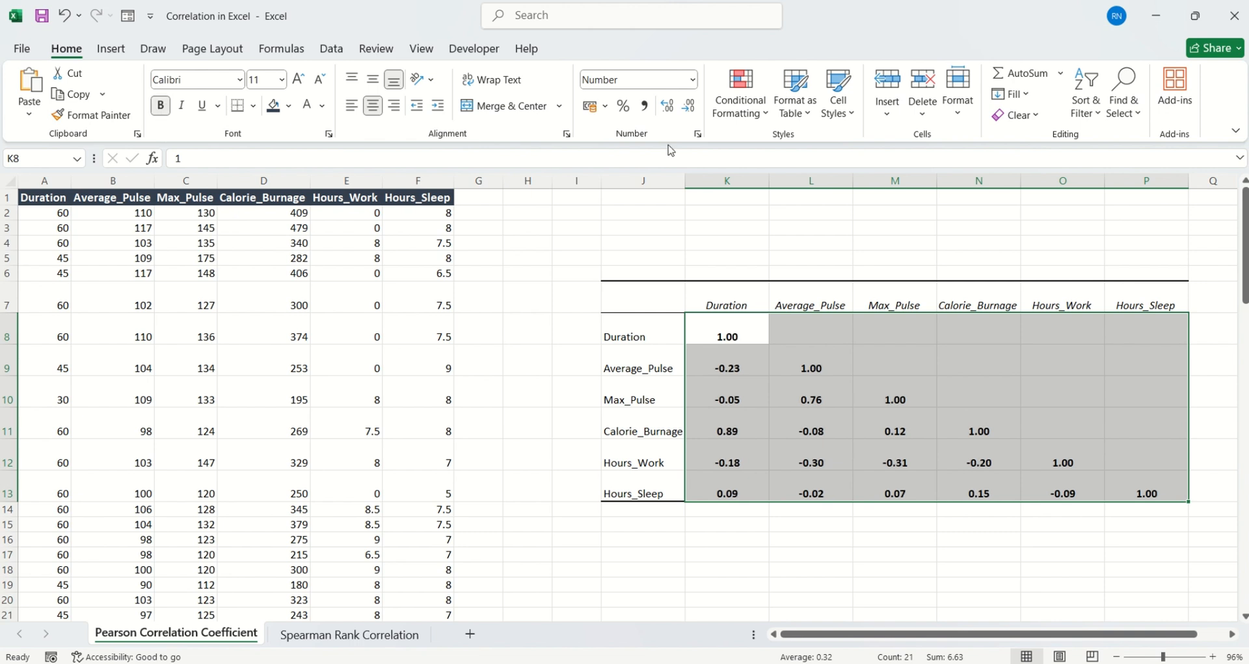
{"action": "left_click", "coordinate": [814, 247]}
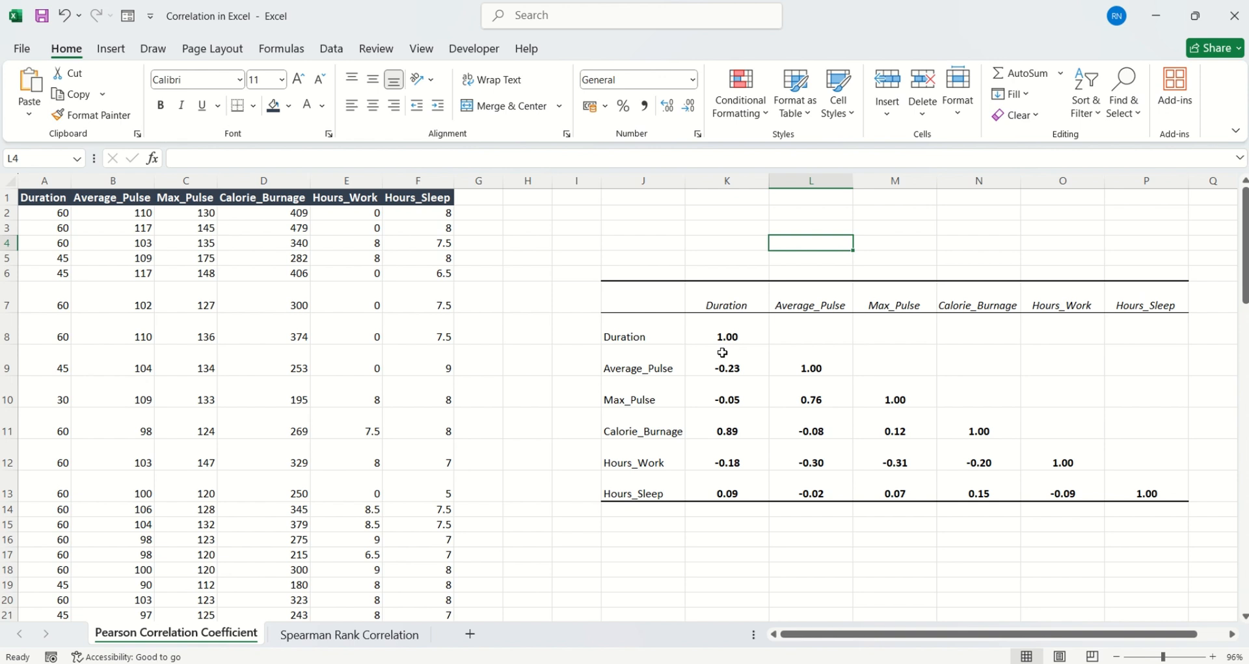
Start a custom colour scale rule for the coefficients in K8:P13 and set its format style to 3-Color Scale
{"action": "left_click_drag", "start_coordinate": [722, 352], "coordinate": [1153, 480]}
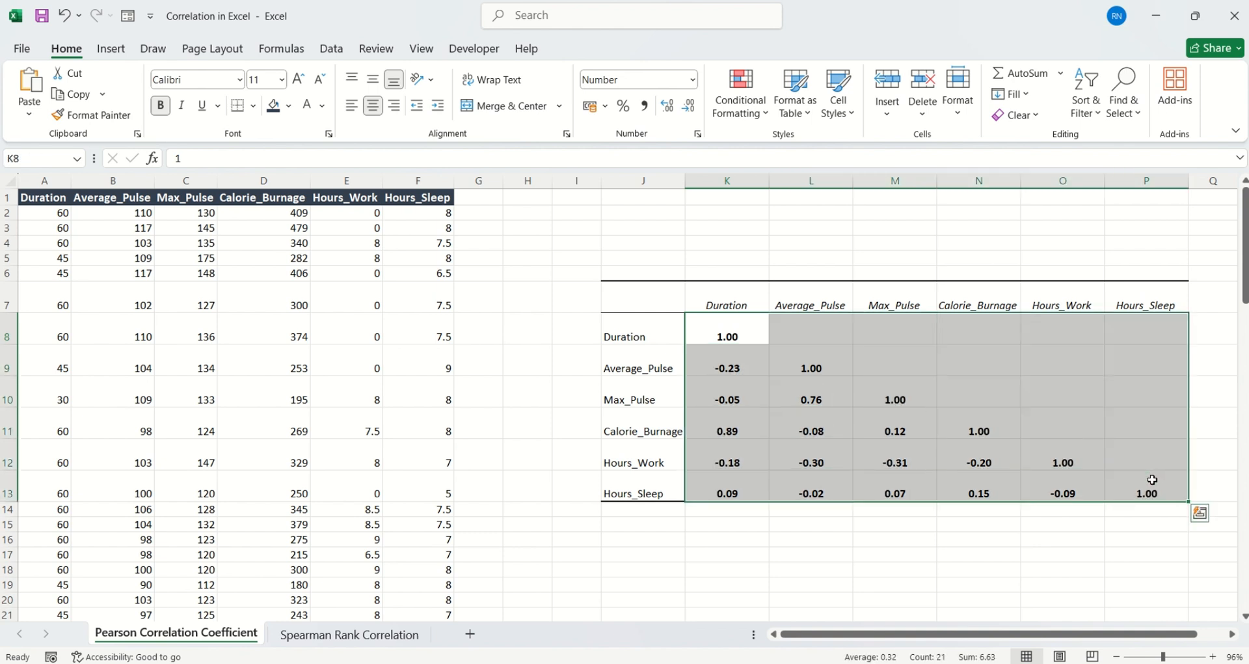
{"action": "left_click", "coordinate": [750, 116]}
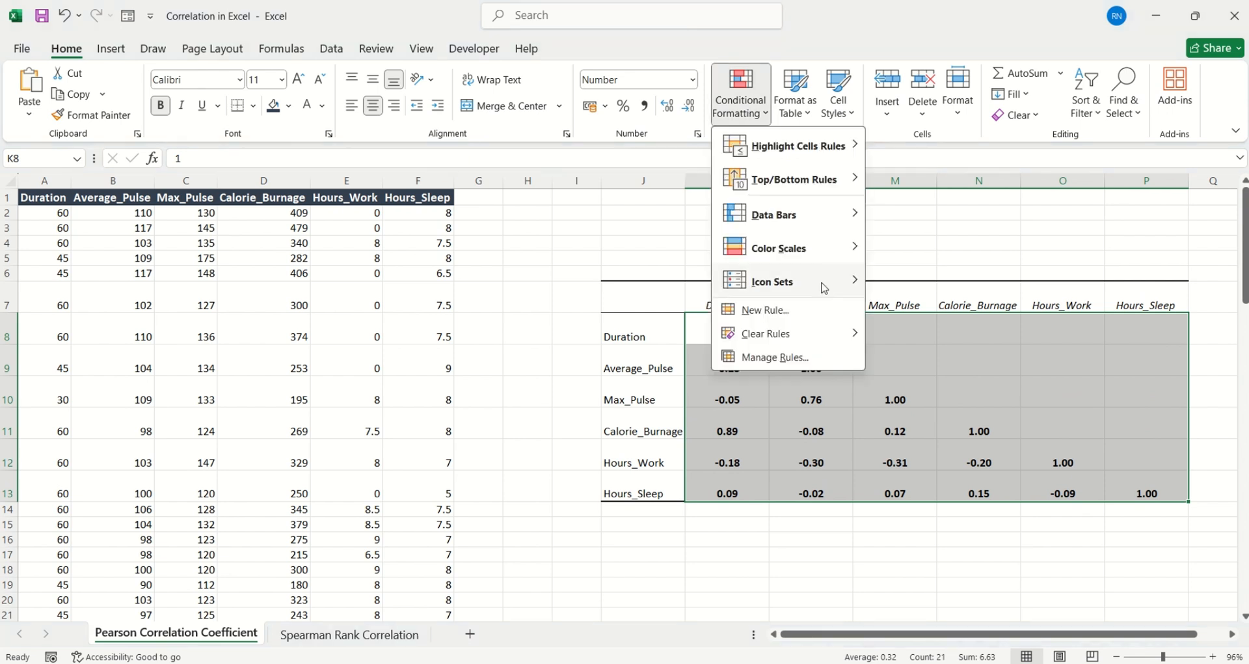
{"action": "mouse_move", "coordinate": [830, 260]}
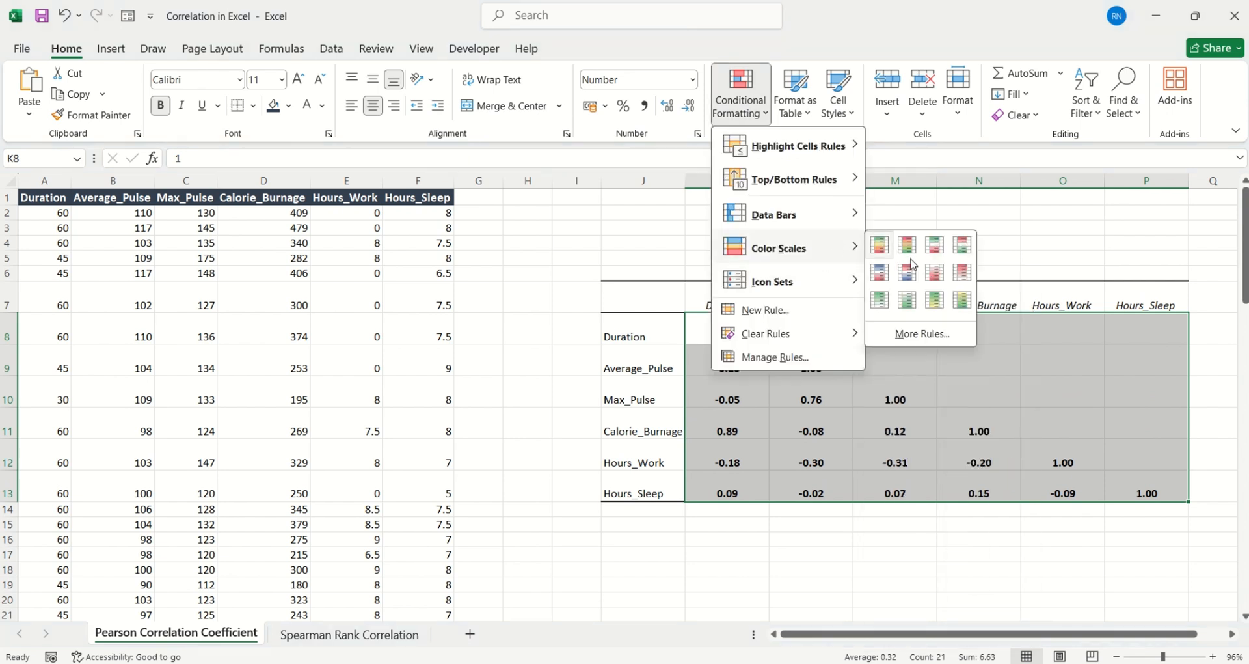
{"action": "left_click", "coordinate": [911, 335]}
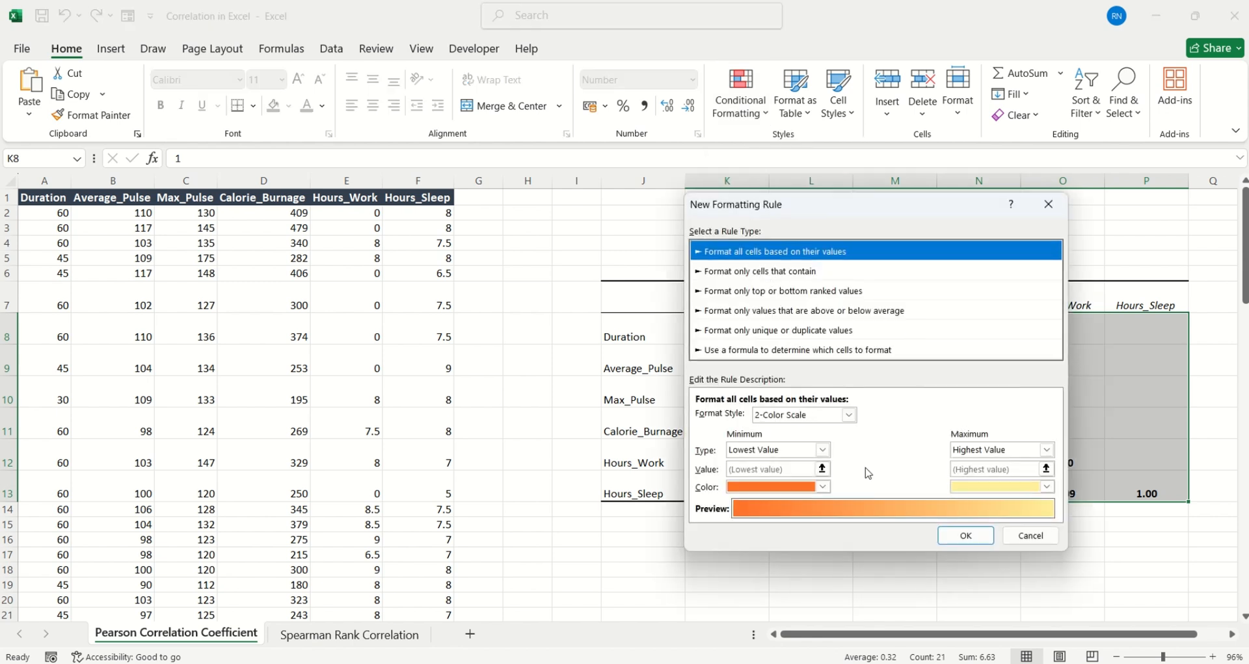
{"action": "left_click", "coordinate": [851, 418]}
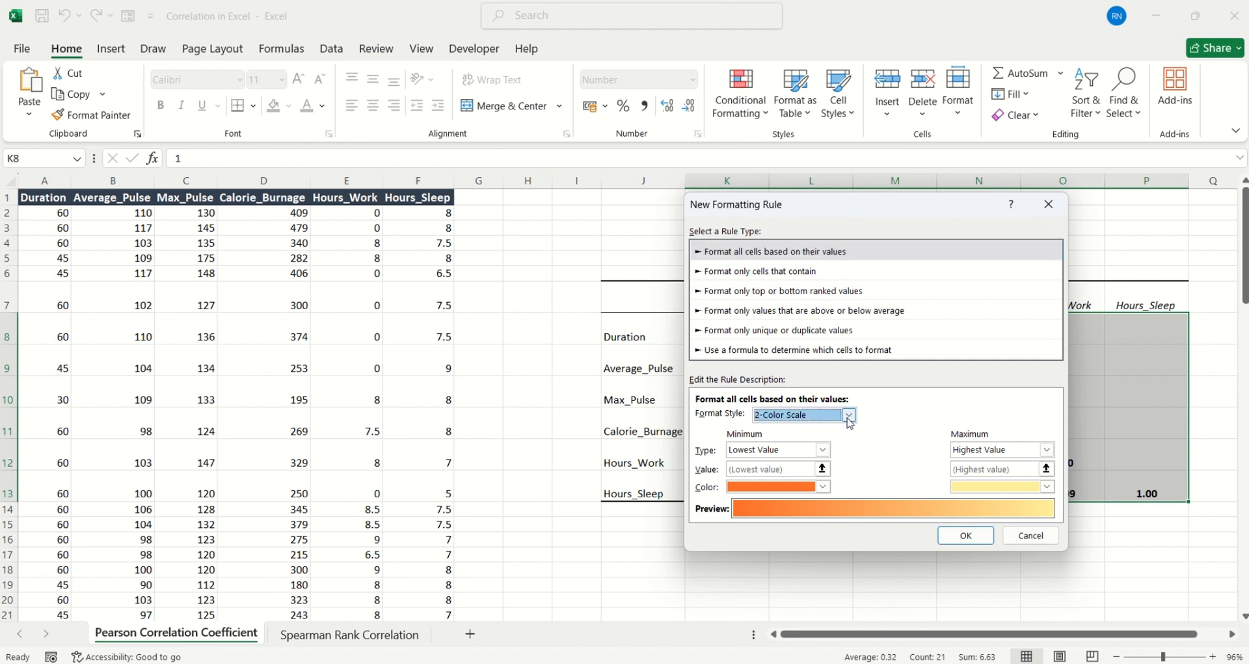
{"action": "left_click", "coordinate": [849, 415]}
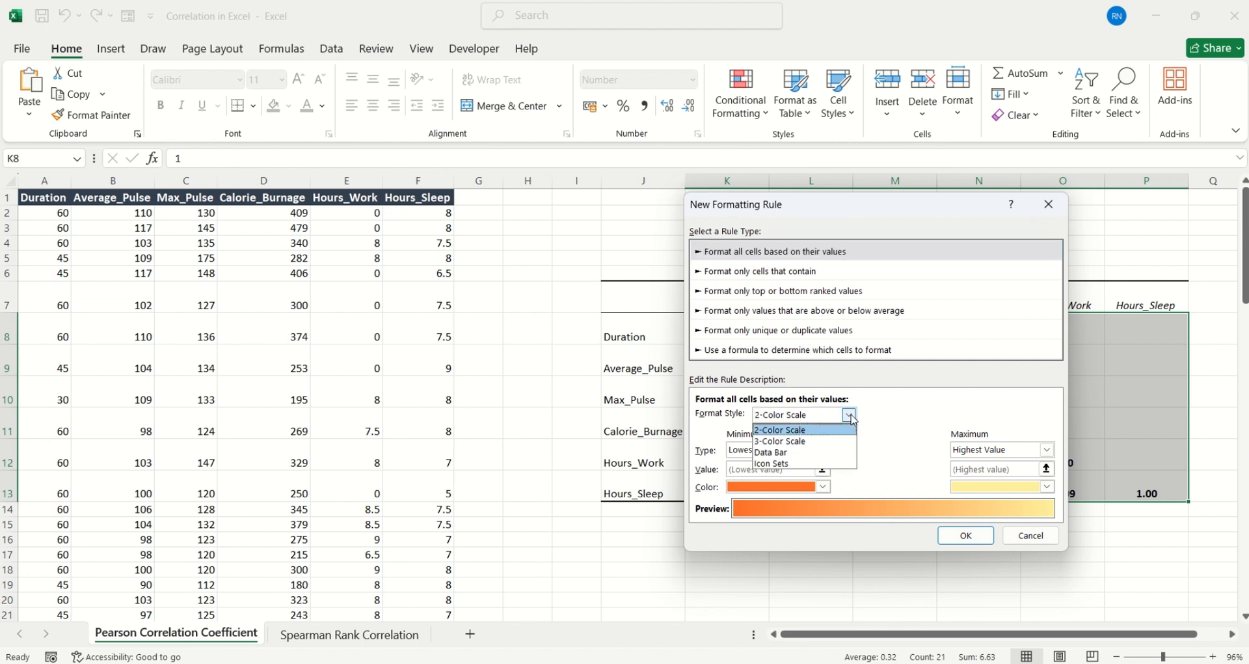
{"action": "left_click", "coordinate": [823, 441]}
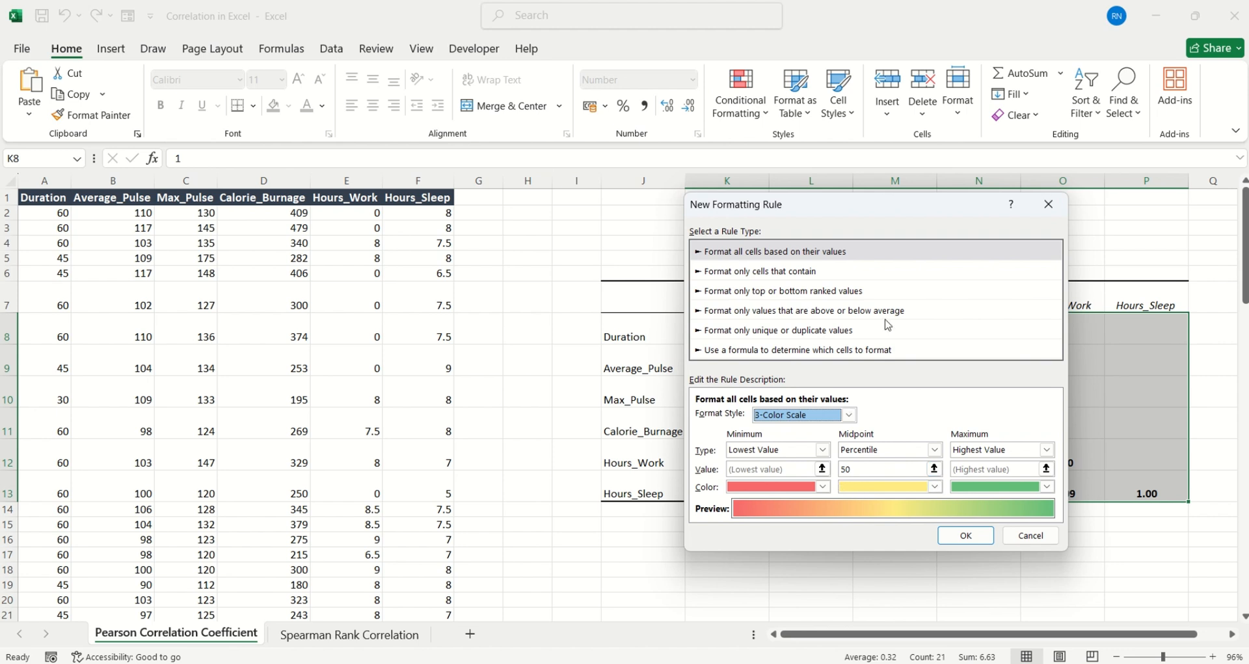
Apply the scale with dark orange minimum, pale orange midpoint and dark blue-grey maximum colours, and make the coefficients' font white
{"action": "left_click_drag", "start_coordinate": [951, 207], "coordinate": [848, 149]}
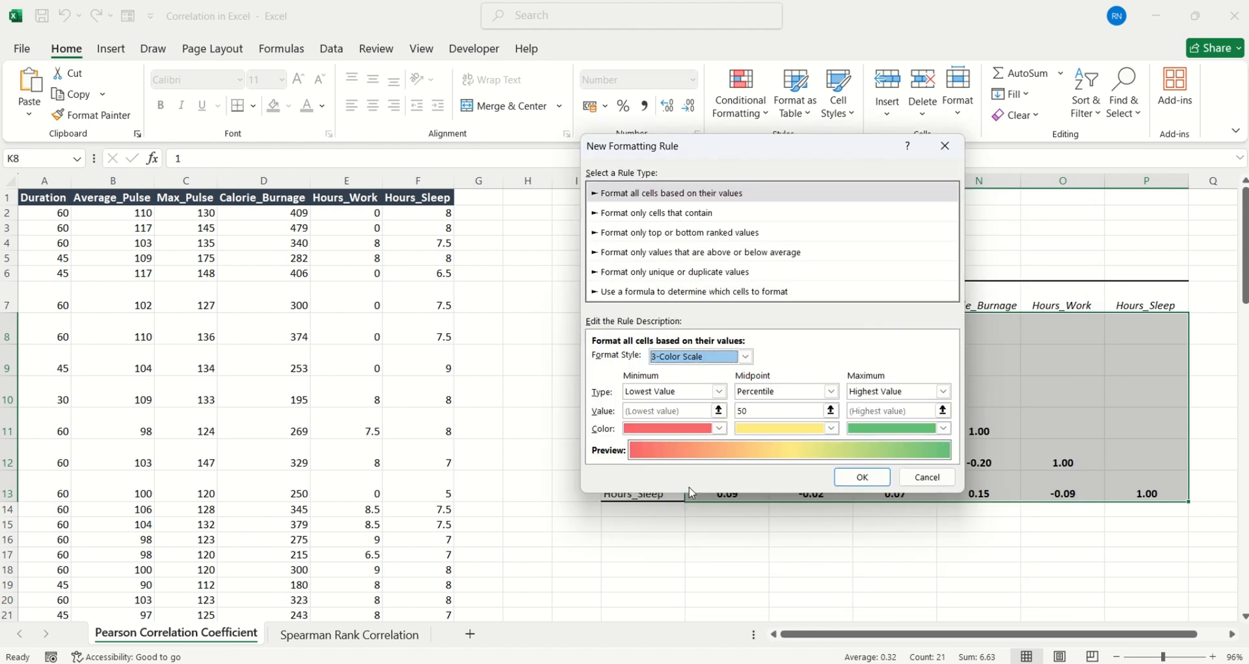
{"action": "left_click", "coordinate": [719, 428]}
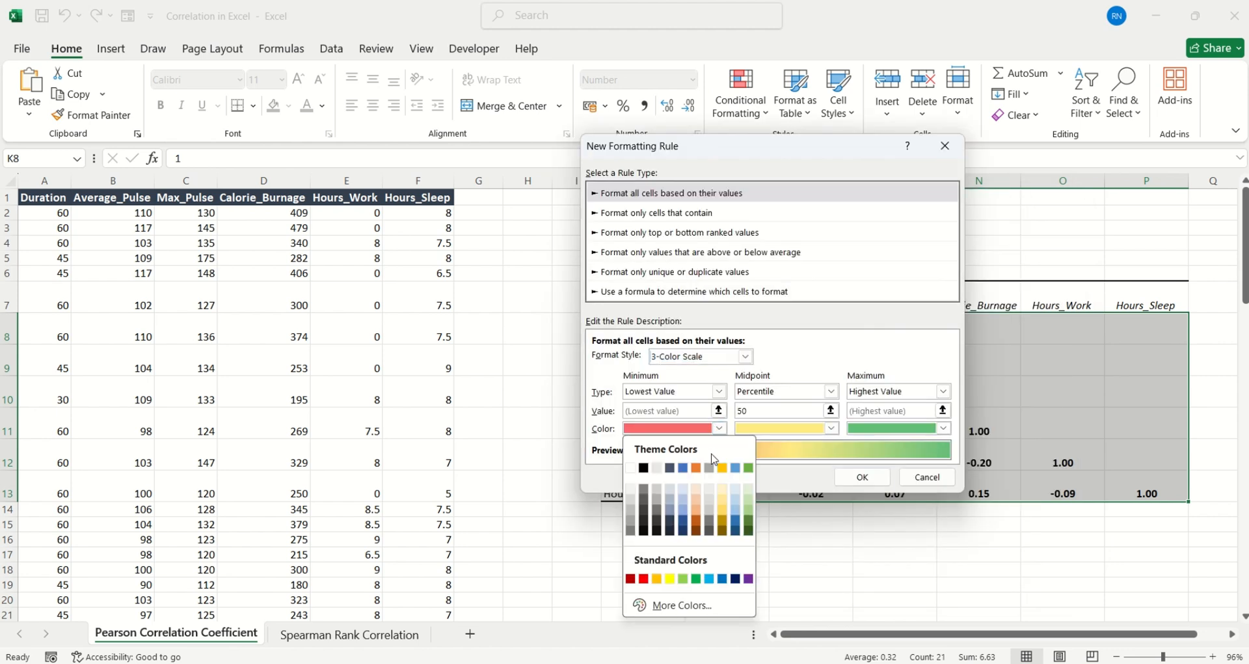
{"action": "left_click", "coordinate": [696, 522]}
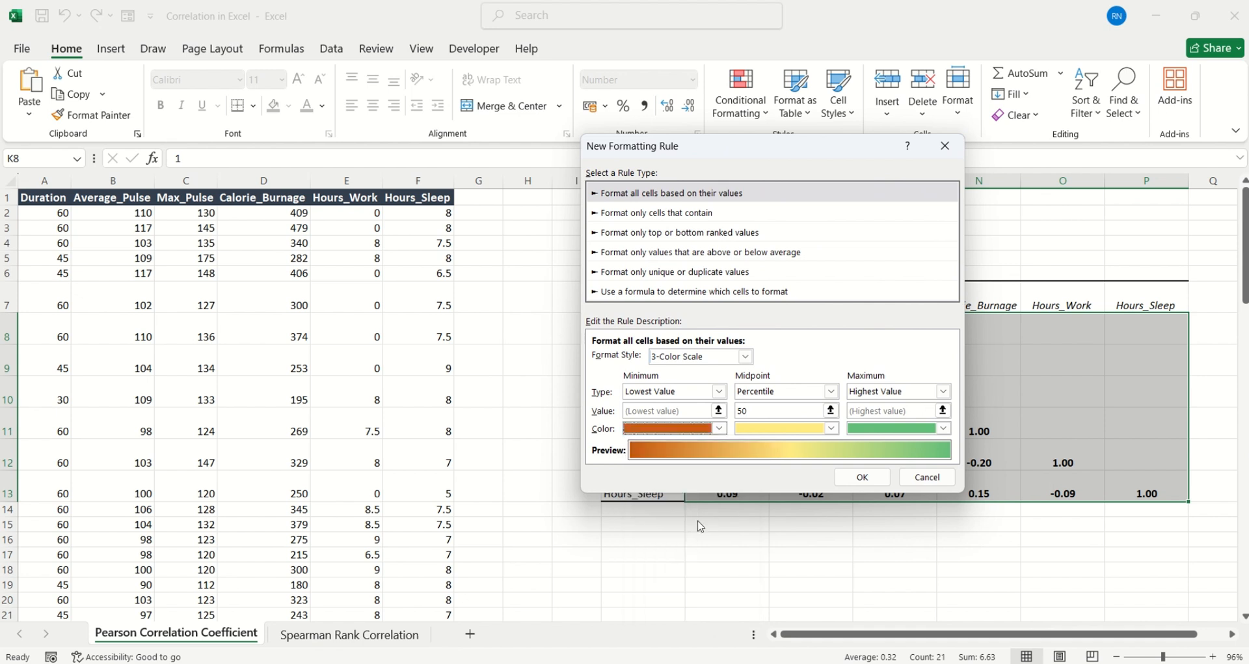
{"action": "left_click", "coordinate": [832, 428]}
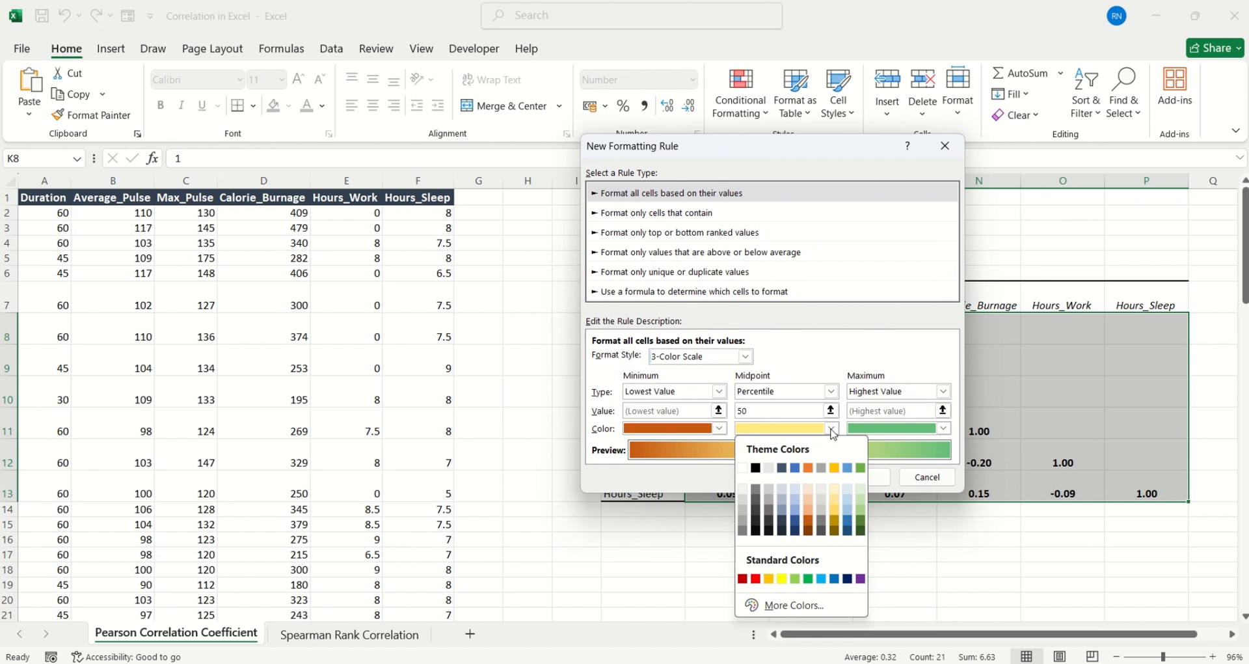
{"action": "left_click", "coordinate": [808, 489]}
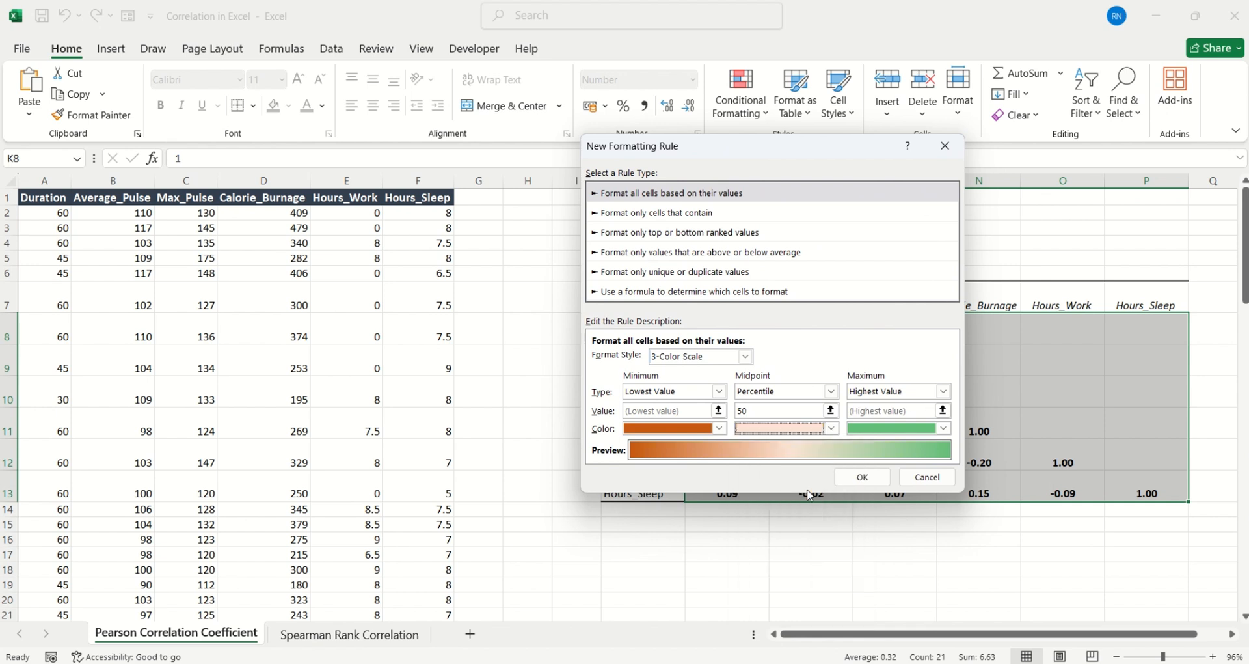
{"action": "left_click", "coordinate": [943, 428]}
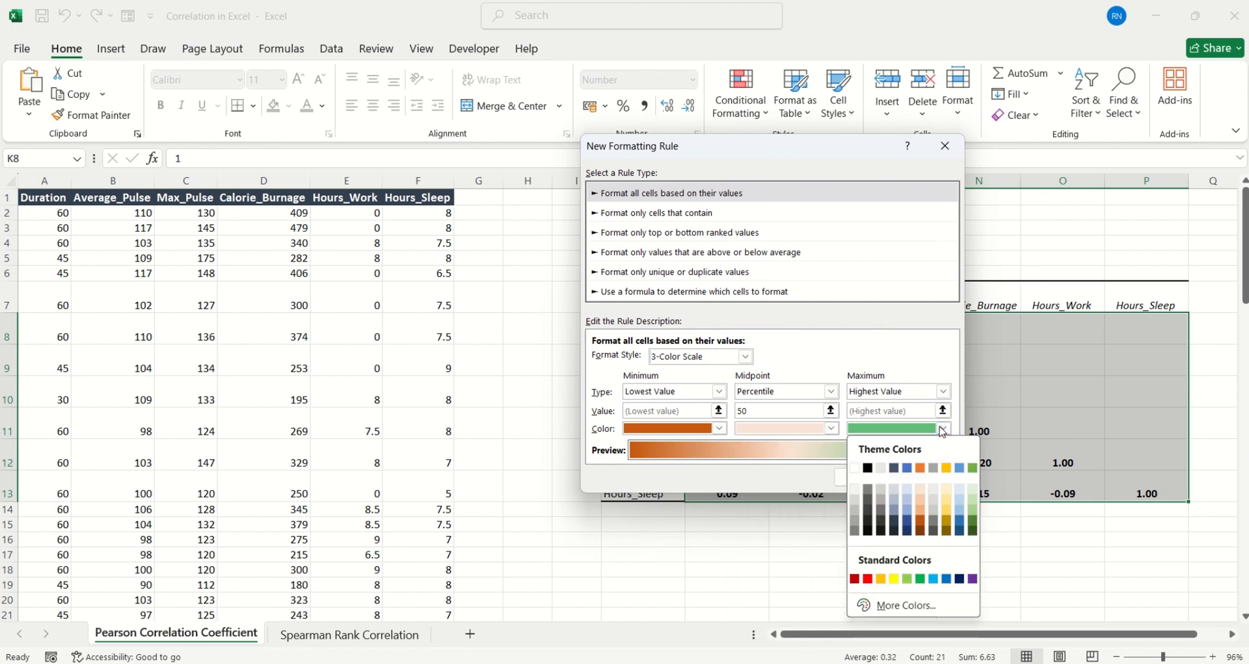
{"action": "left_click", "coordinate": [895, 522]}
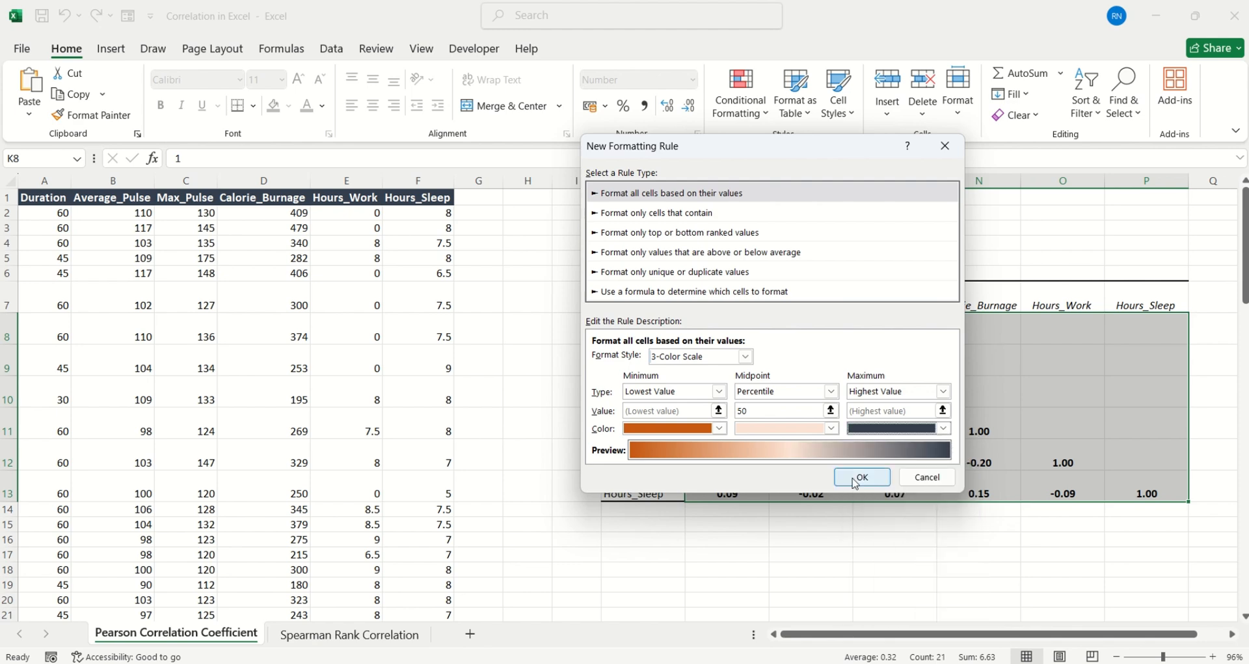
{"action": "left_click", "coordinate": [857, 478]}
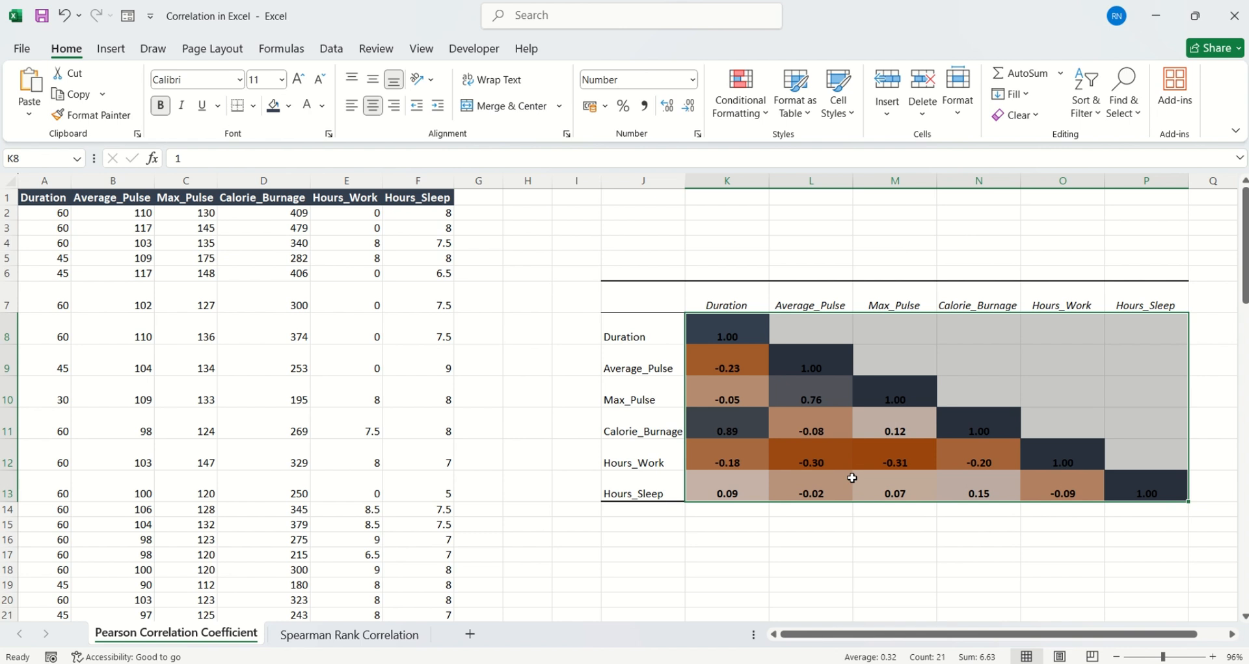
{"action": "left_click", "coordinate": [310, 111]}
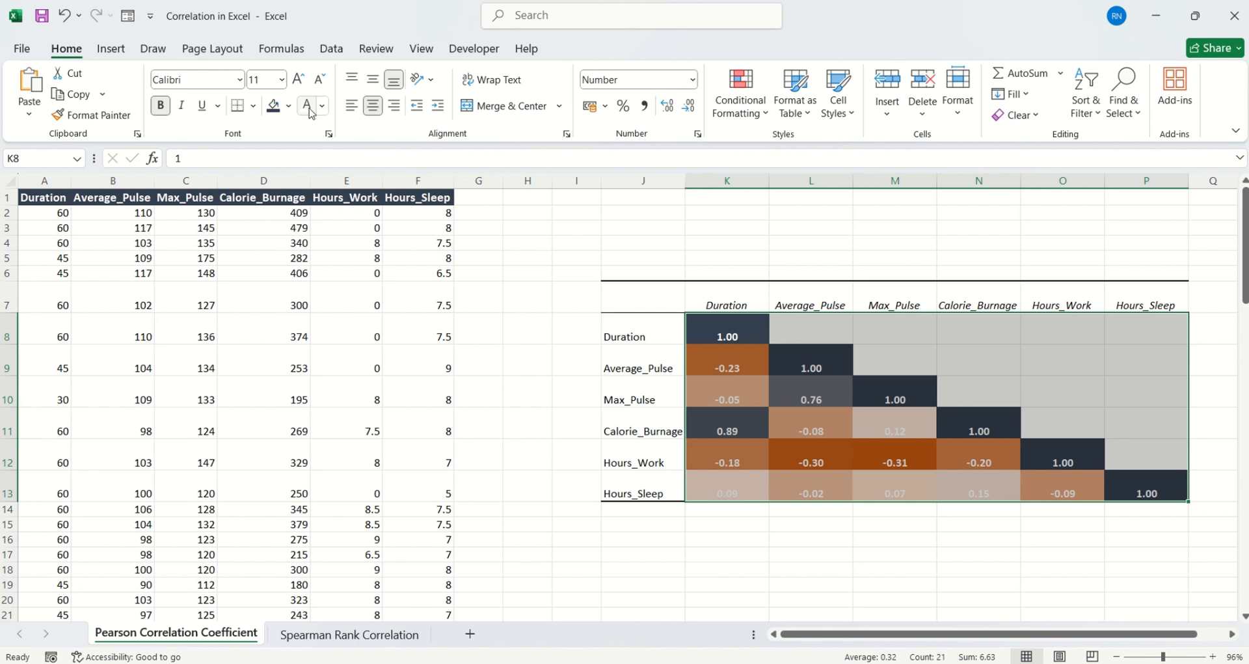
Copy the Duration column's coefficients in K9:K13 and paste them transposed into the Duration row, L8:P8
{"action": "left_click", "coordinate": [666, 256]}
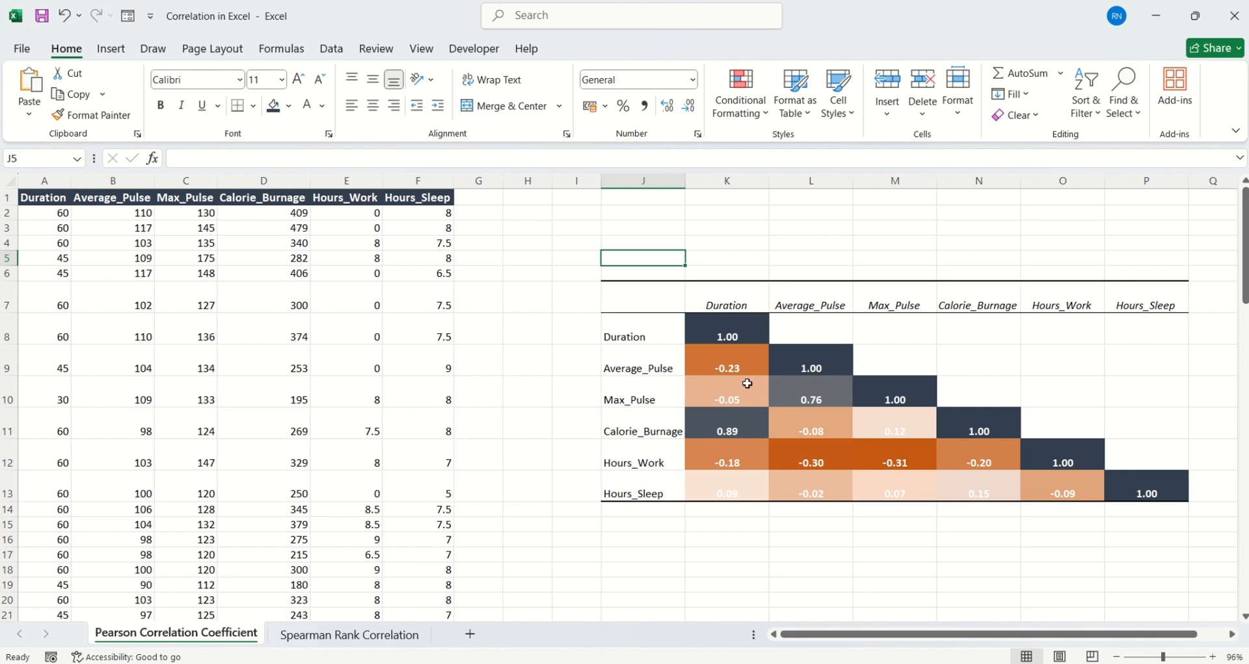
{"action": "left_click_drag", "start_coordinate": [712, 358], "coordinate": [730, 492]}
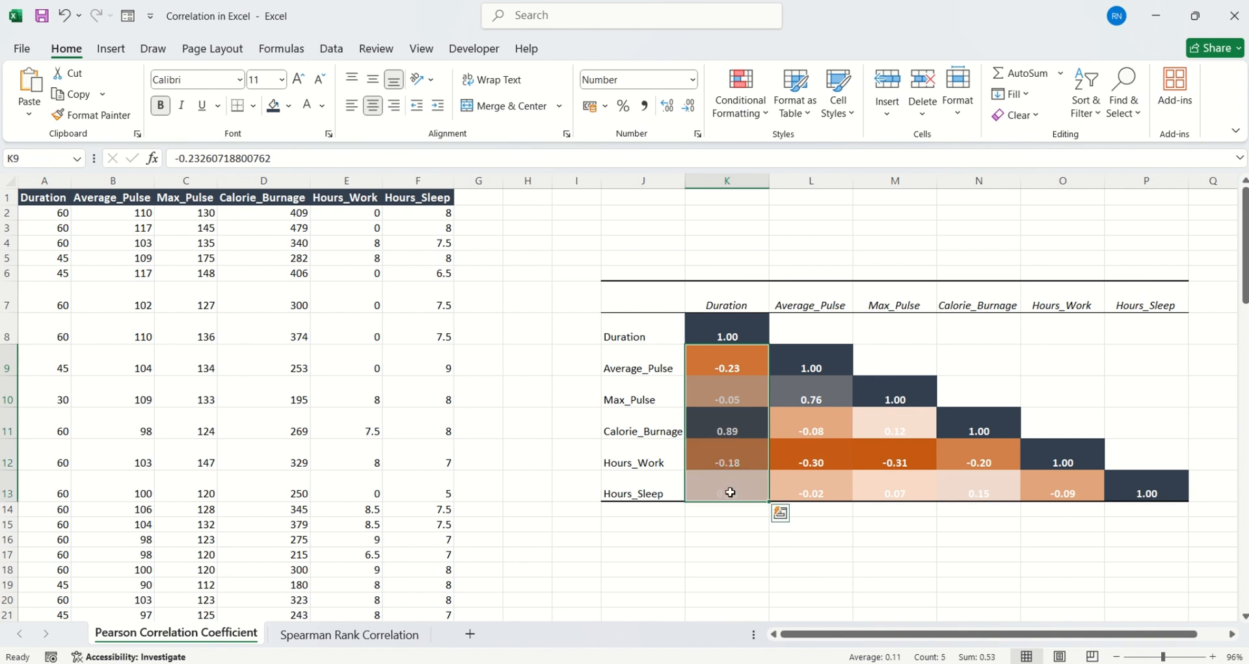
{"action": "key", "text": "ctrl+c"}
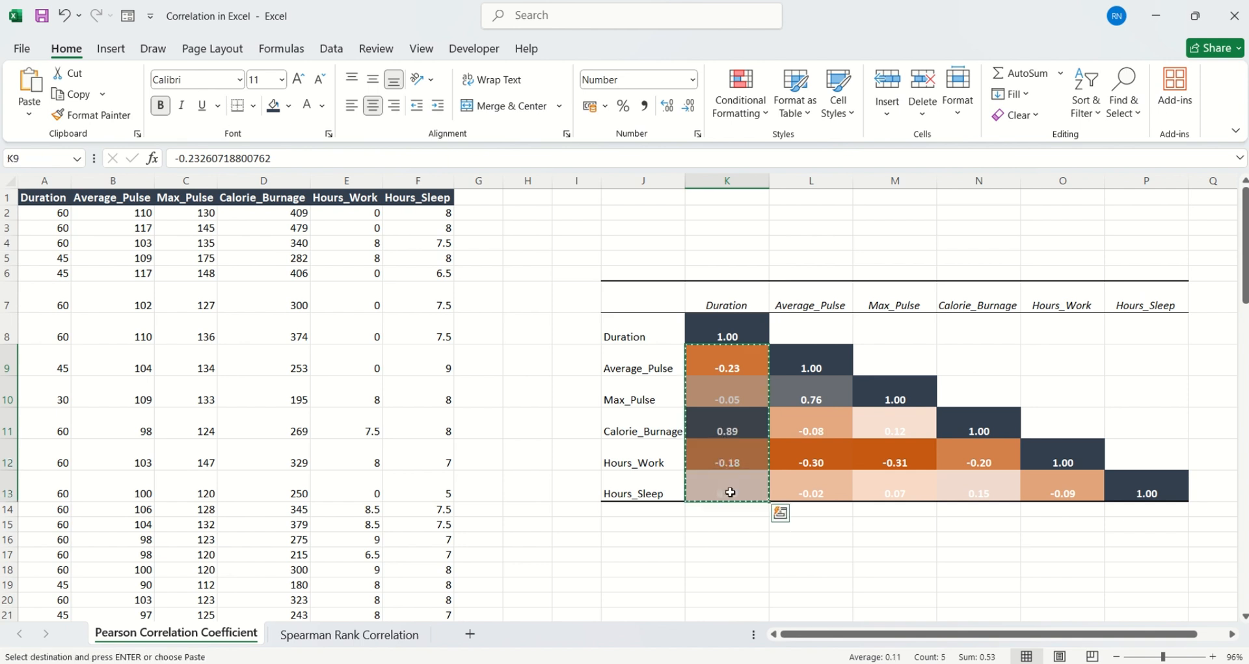
{"action": "left_click", "coordinate": [809, 331]}
{"action": "left_click_drag", "start_coordinate": [830, 331], "coordinate": [1128, 323]}
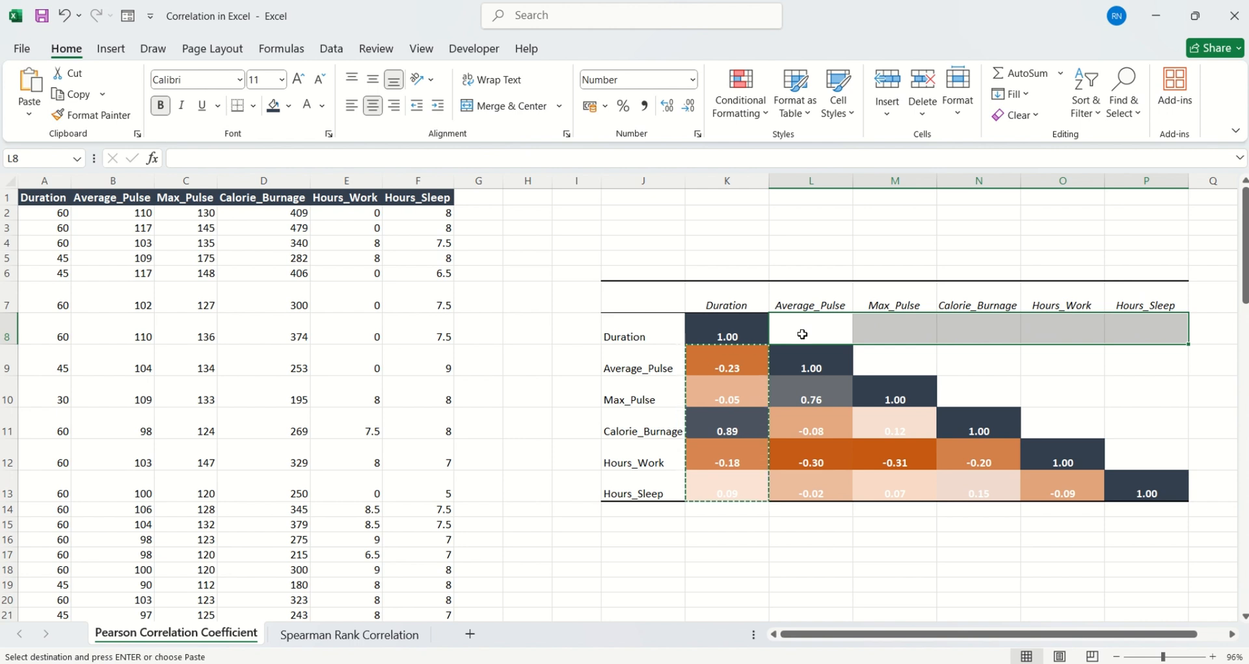
{"action": "right_click", "coordinate": [803, 335]}
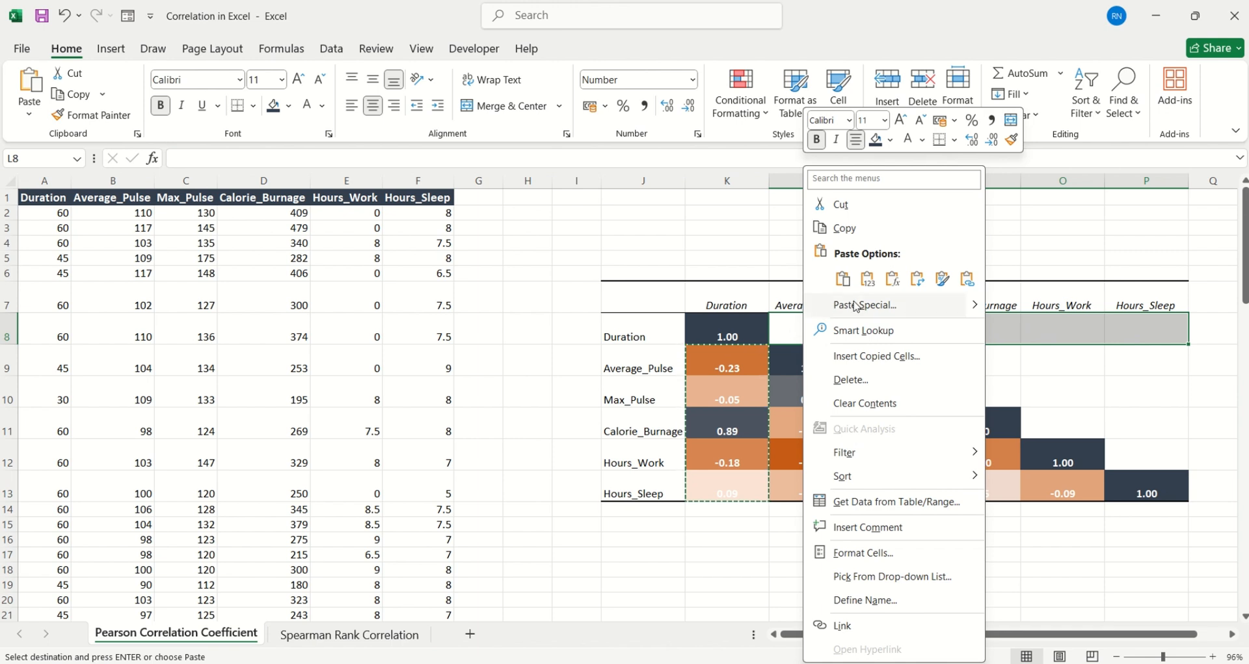
{"action": "left_click", "coordinate": [918, 280]}
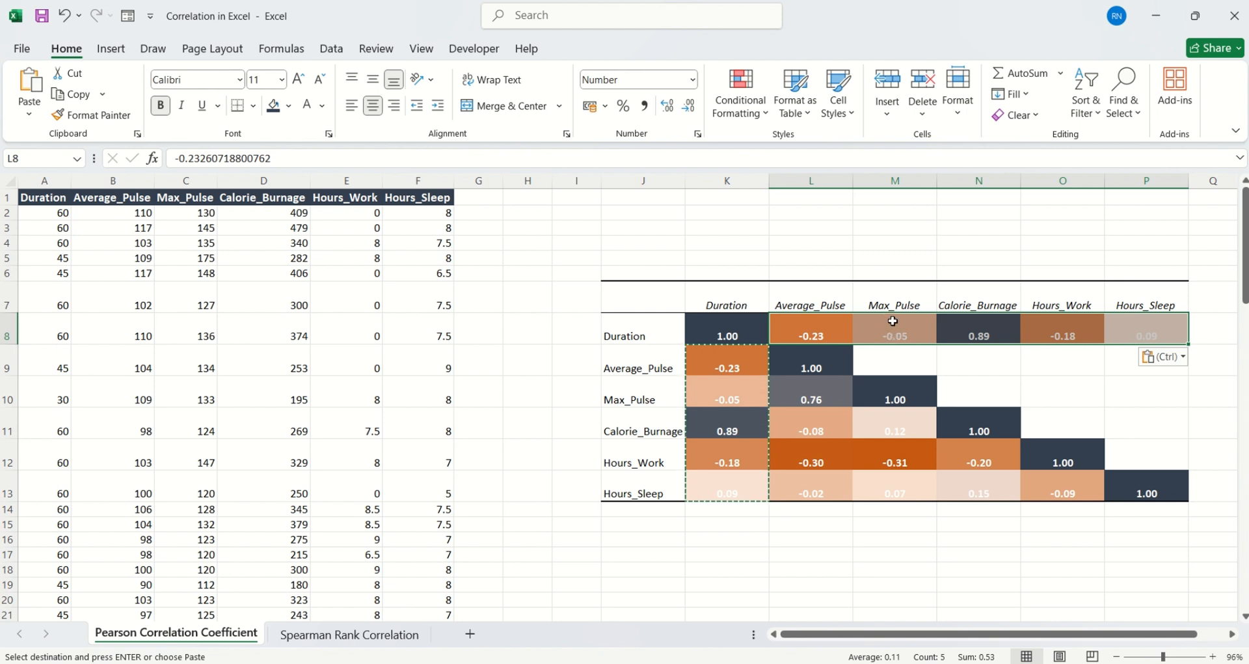
{"action": "left_click", "coordinate": [880, 281]}
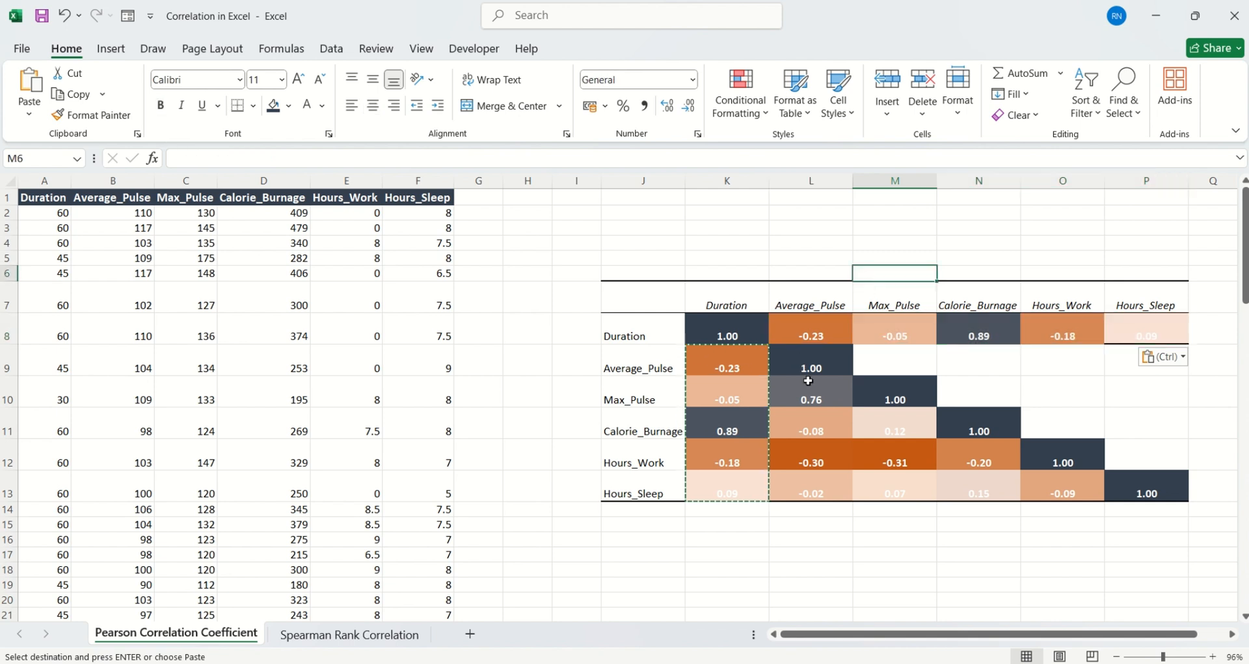
Copy the Average_Pulse coefficients in L10:L13 and paste them transposed into M9:P9
{"action": "left_click_drag", "start_coordinate": [810, 389], "coordinate": [807, 476]}
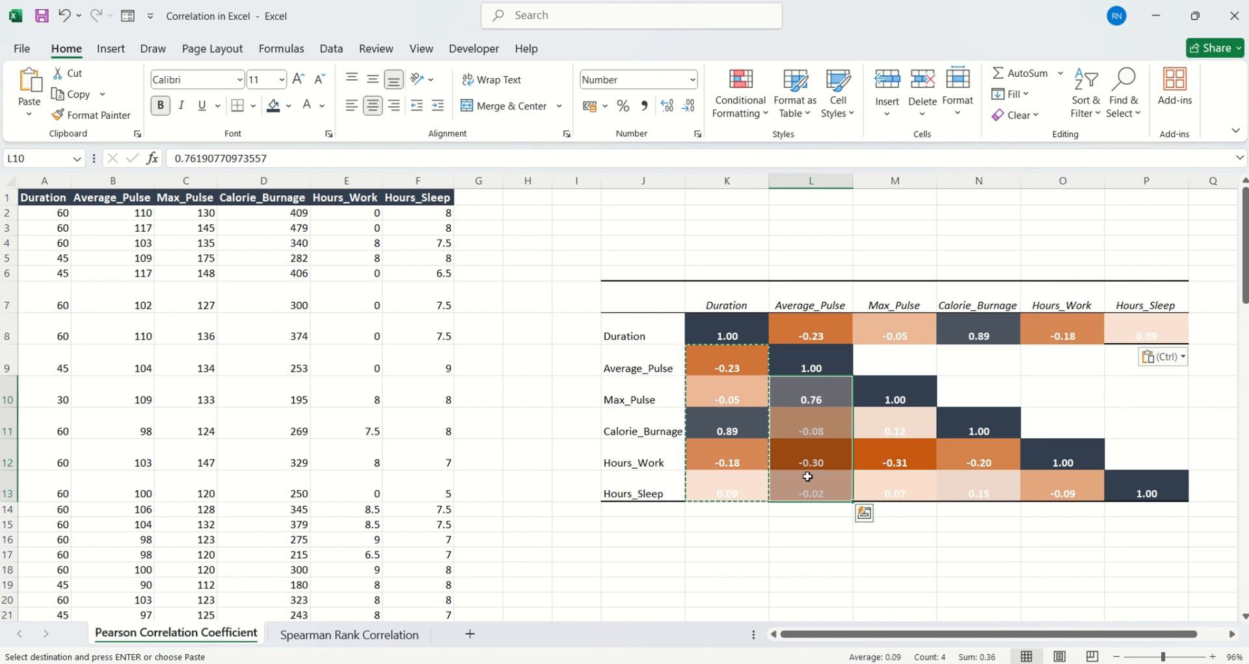
{"action": "key", "text": "ctrl+c"}
{"action": "left_click_drag", "start_coordinate": [903, 359], "coordinate": [1112, 354]}
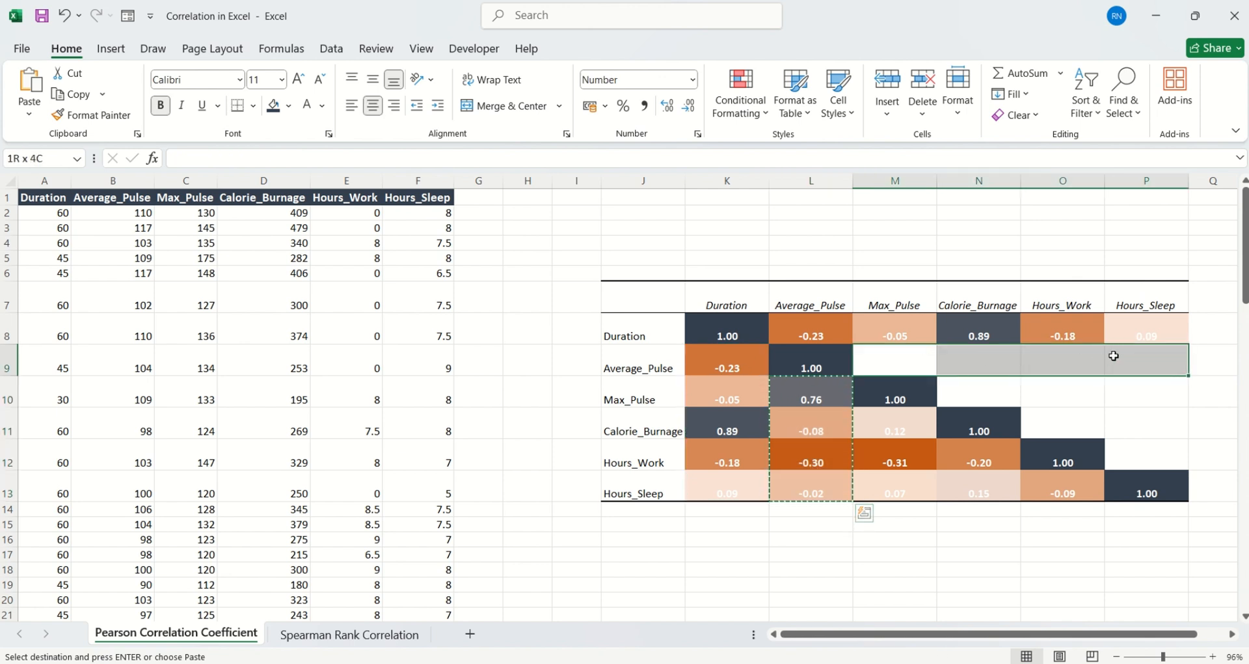
{"action": "right_click", "coordinate": [907, 365]}
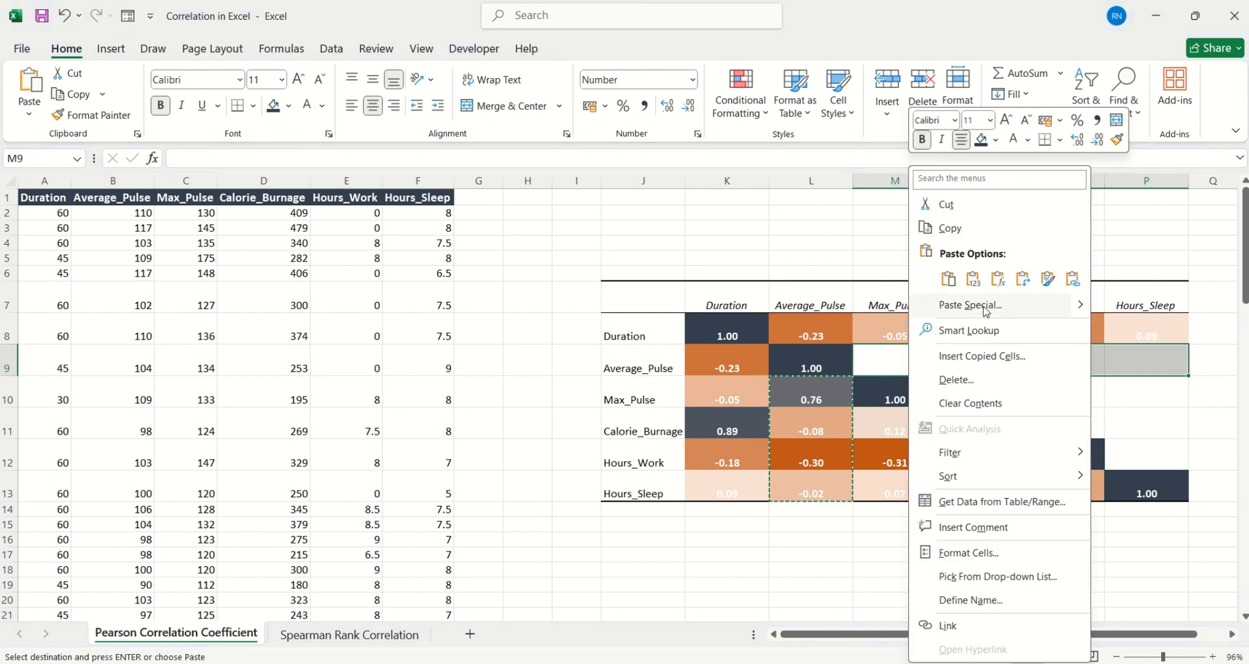
{"action": "left_click", "coordinate": [1017, 286]}
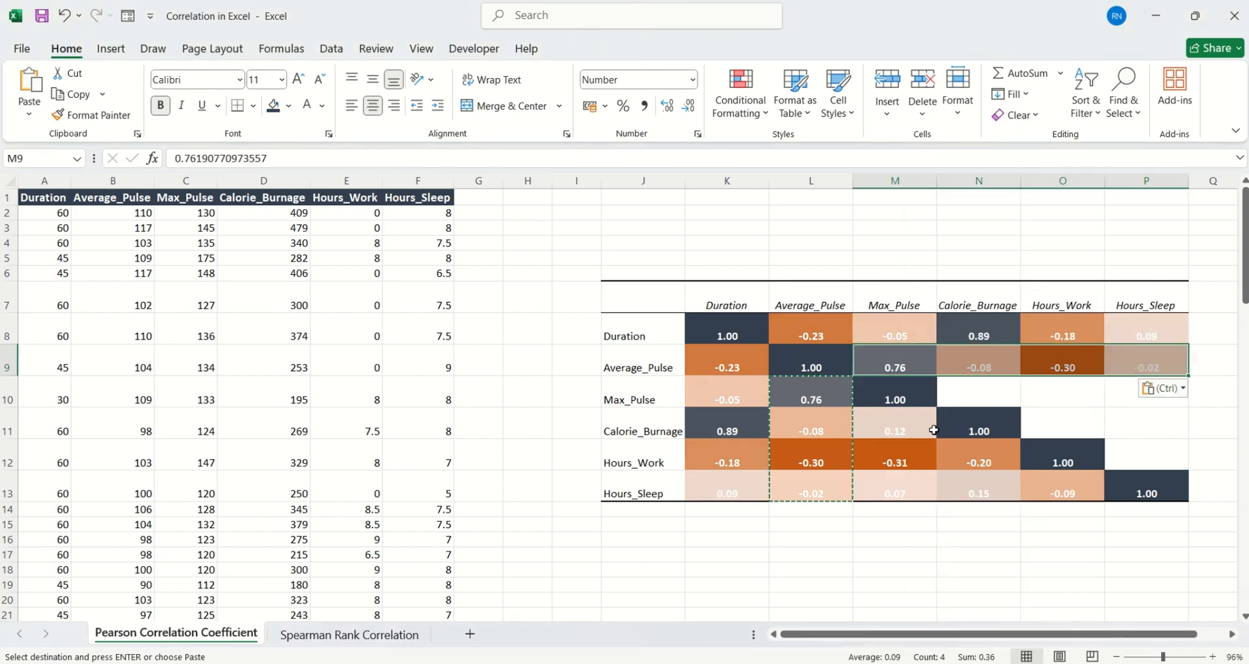
Copy the Max_Pulse coefficients in M11:M13 and paste them transposed into N10:P10
{"action": "left_click", "coordinate": [880, 425]}
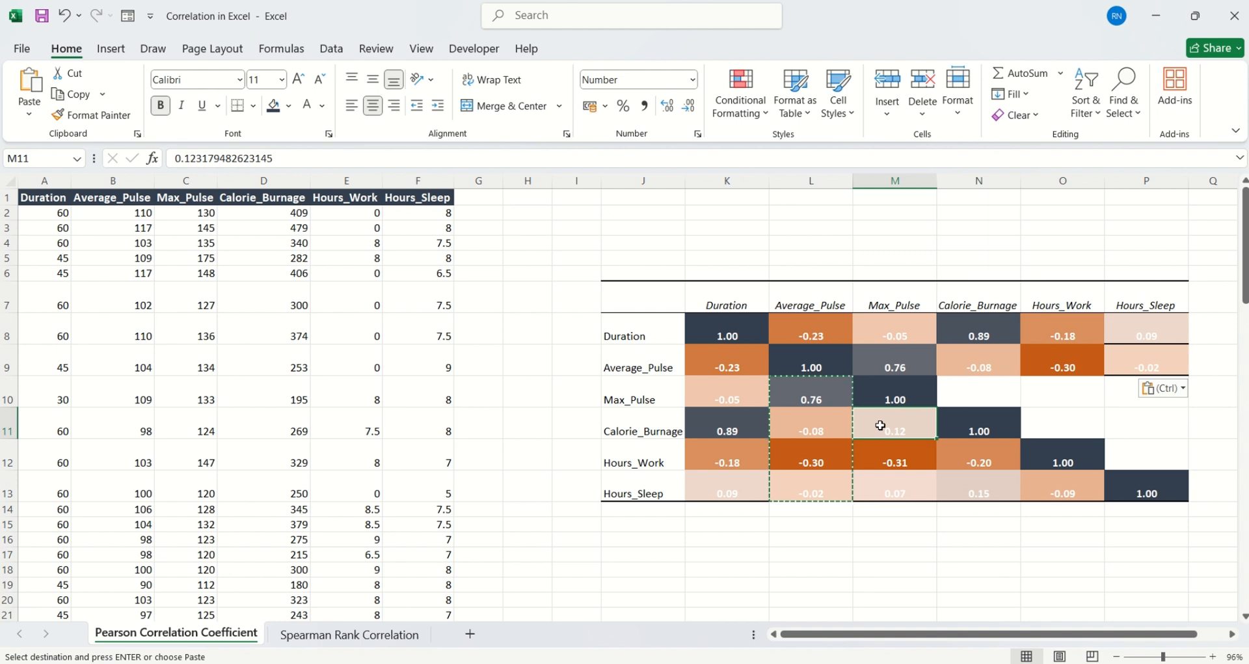
{"action": "left_click_drag", "start_coordinate": [880, 424], "coordinate": [878, 480]}
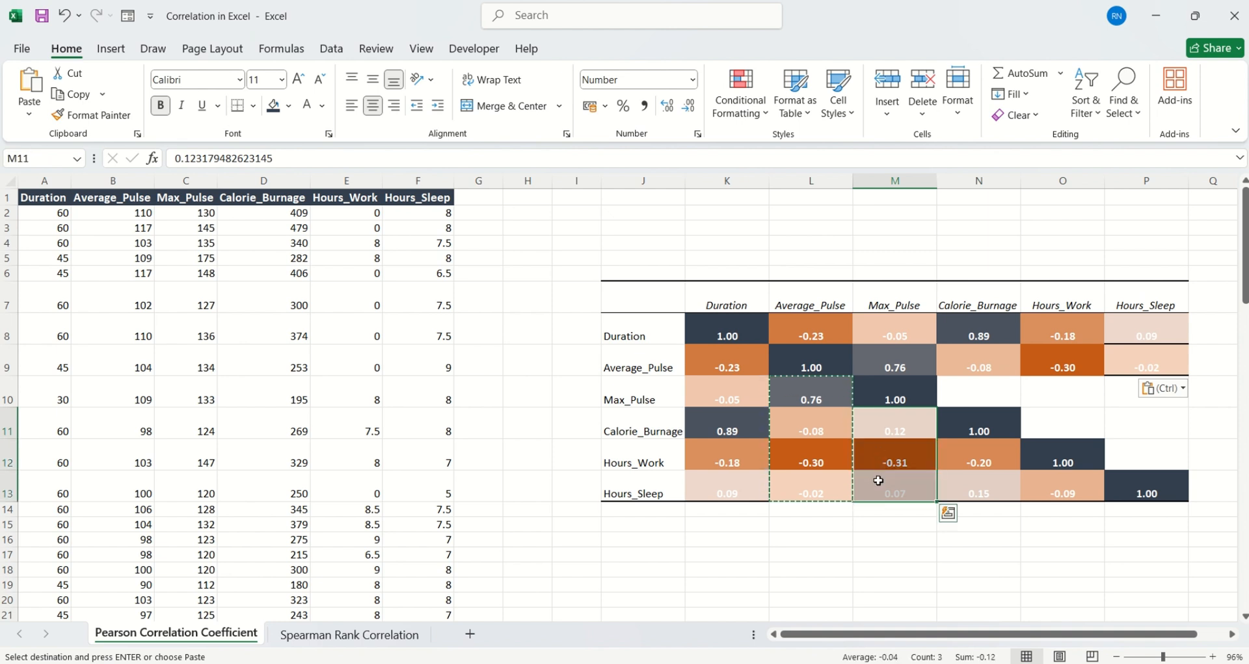
{"action": "key", "text": "ctrl+c"}
{"action": "left_click_drag", "start_coordinate": [985, 389], "coordinate": [1115, 390]}
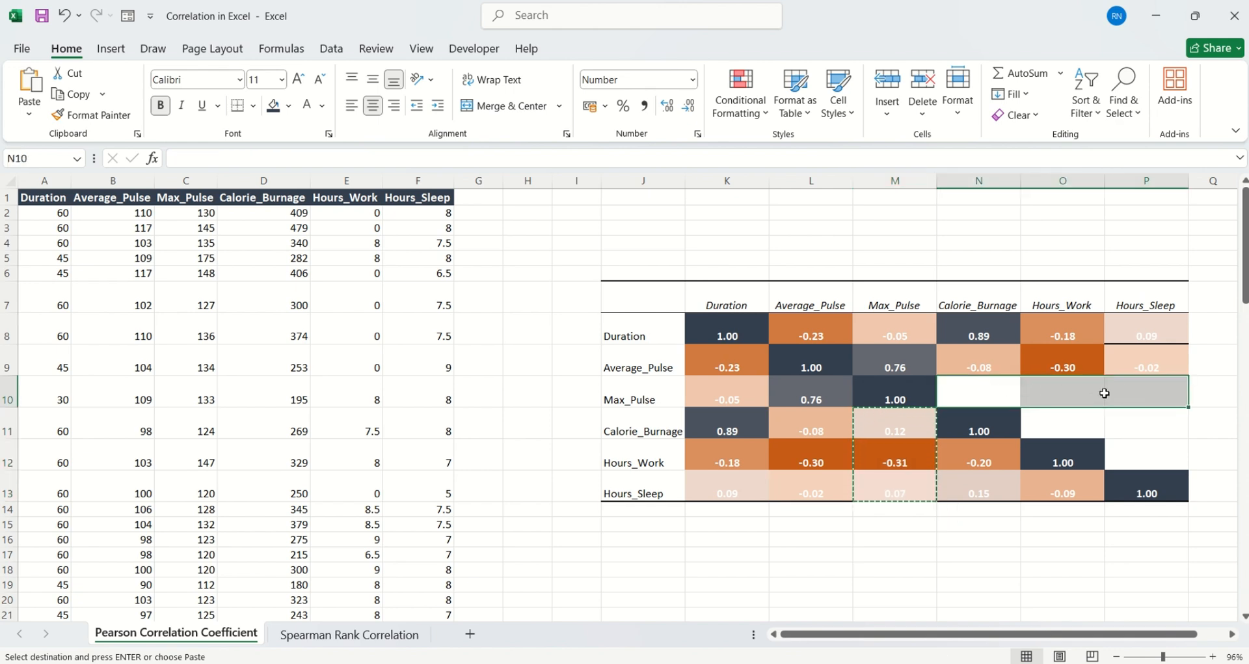
{"action": "right_click", "coordinate": [997, 400]}
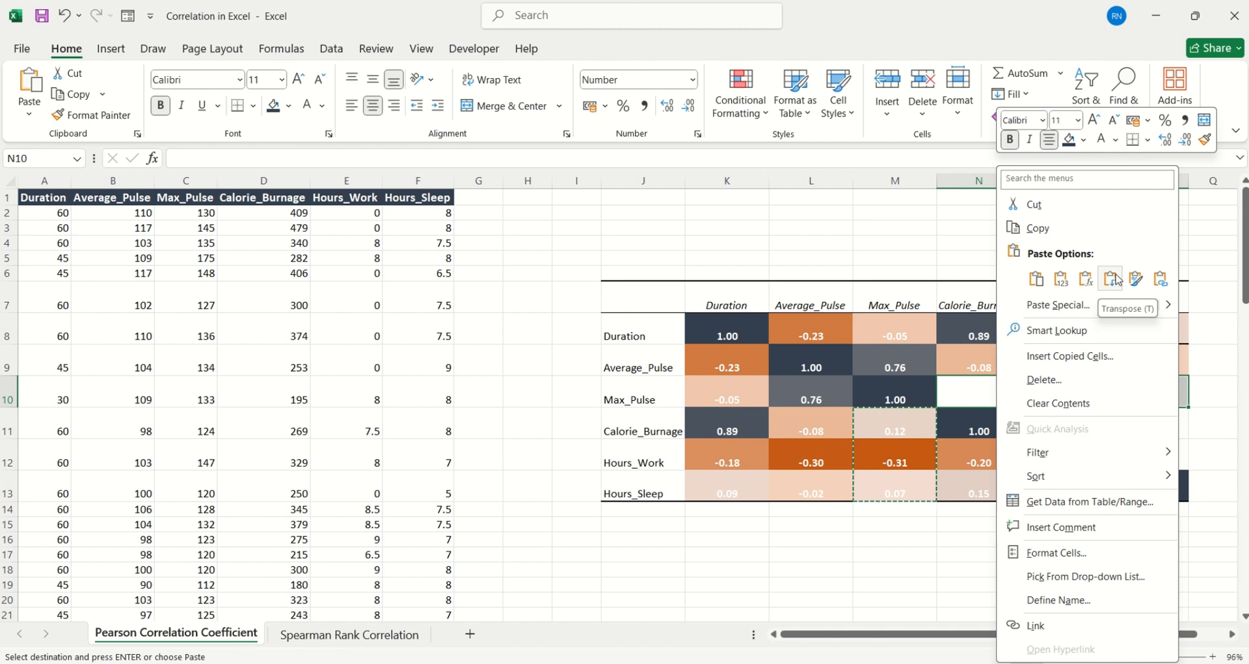
{"action": "left_click", "coordinate": [1113, 281]}
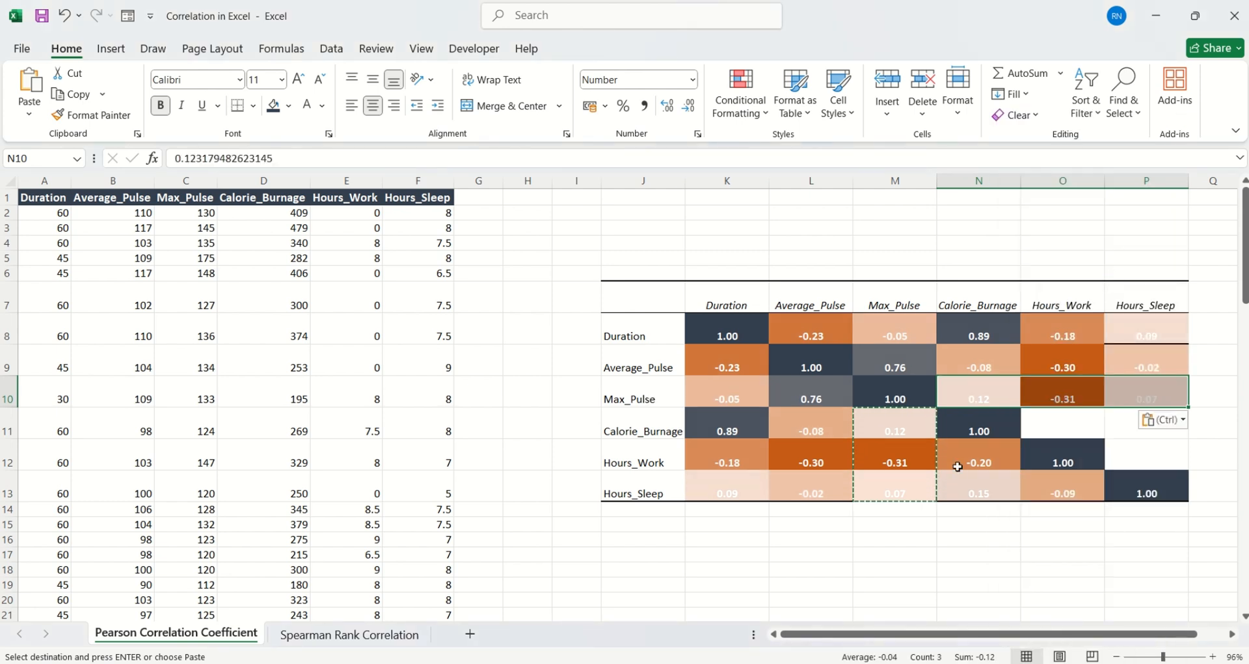
Copy the Calorie_Burnage coefficients in N12:N13 and paste them transposed into O11:P11
{"action": "left_click_drag", "start_coordinate": [960, 462], "coordinate": [958, 482]}
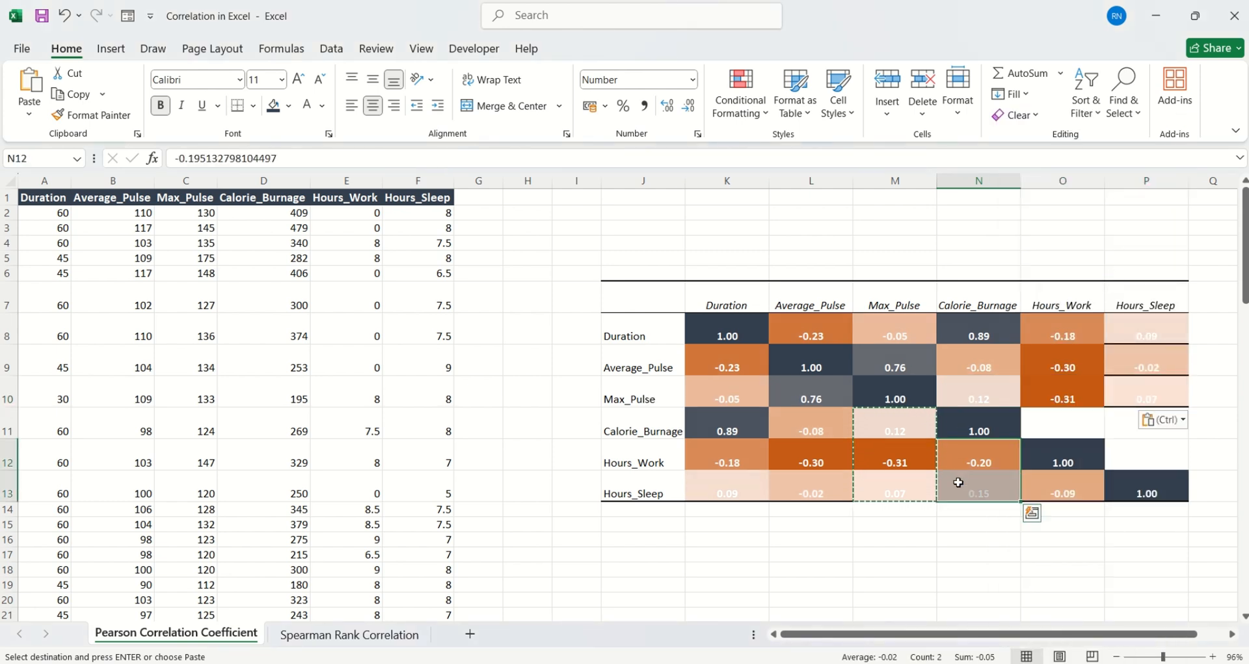
{"action": "key", "text": "ctrl+c"}
{"action": "left_click", "coordinate": [1065, 427]}
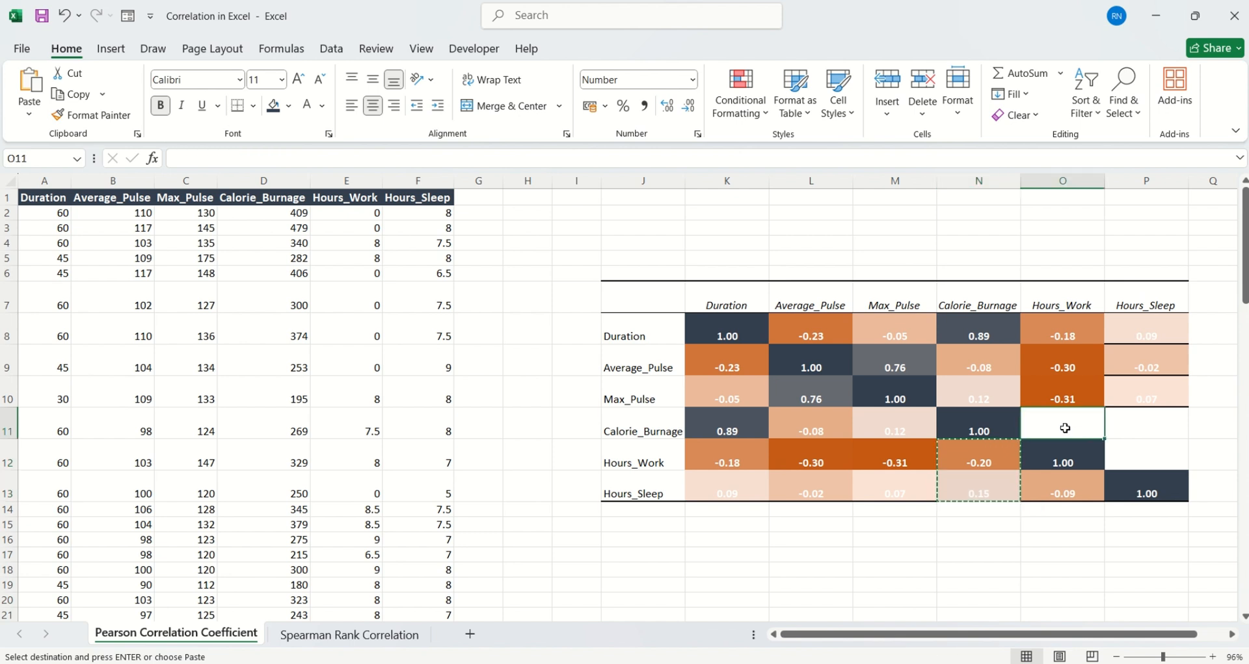
{"action": "left_click_drag", "start_coordinate": [1065, 428], "coordinate": [1126, 428]}
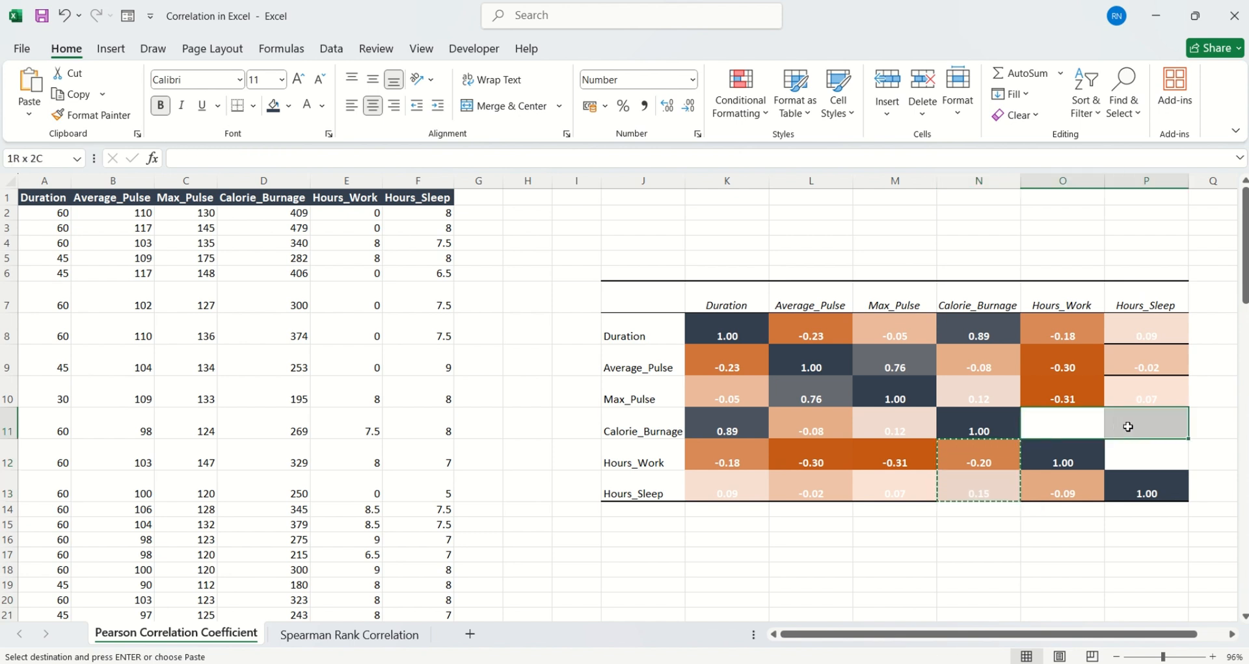
{"action": "right_click", "coordinate": [1083, 430]}
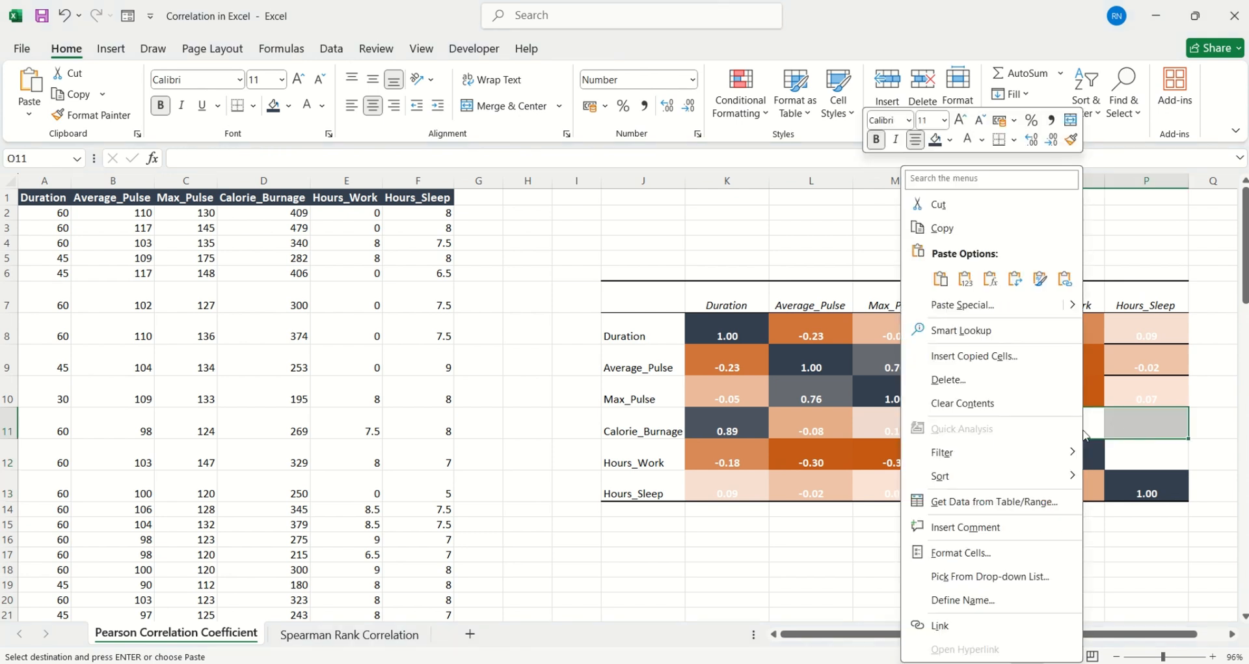
{"action": "left_click", "coordinate": [1018, 286]}
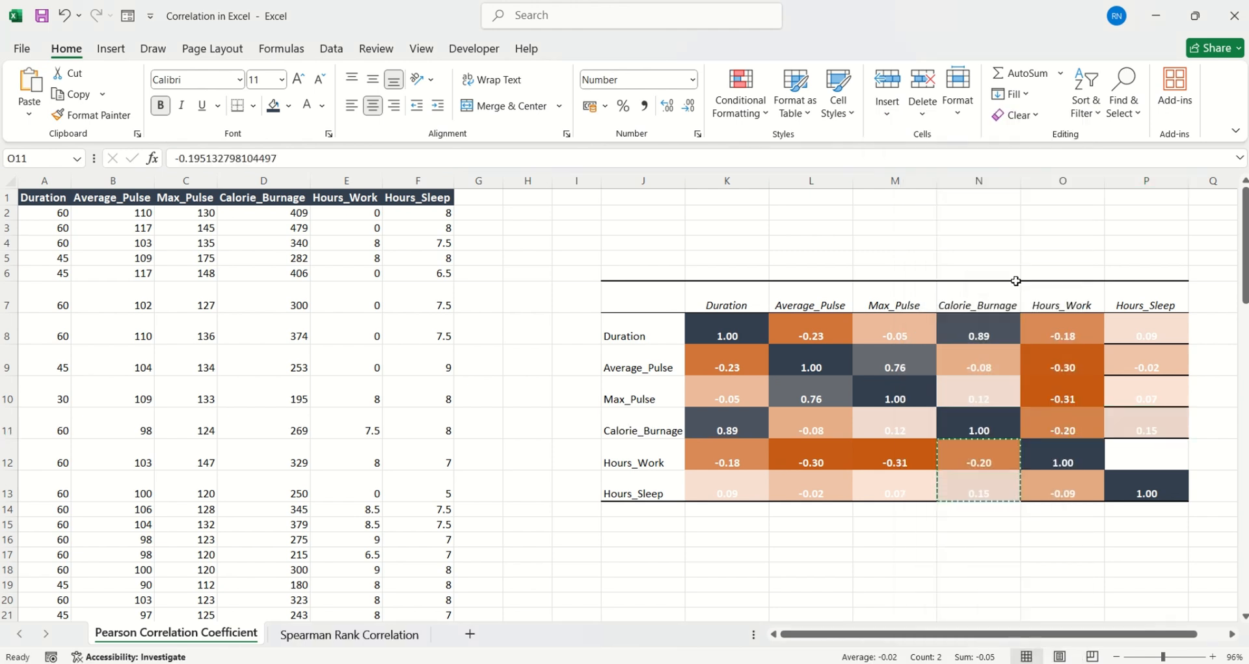
Copy the Hours_Work and Hours_Sleep coefficient from O13 into the empty matrix cell P12
{"action": "left_click", "coordinate": [1034, 493]}
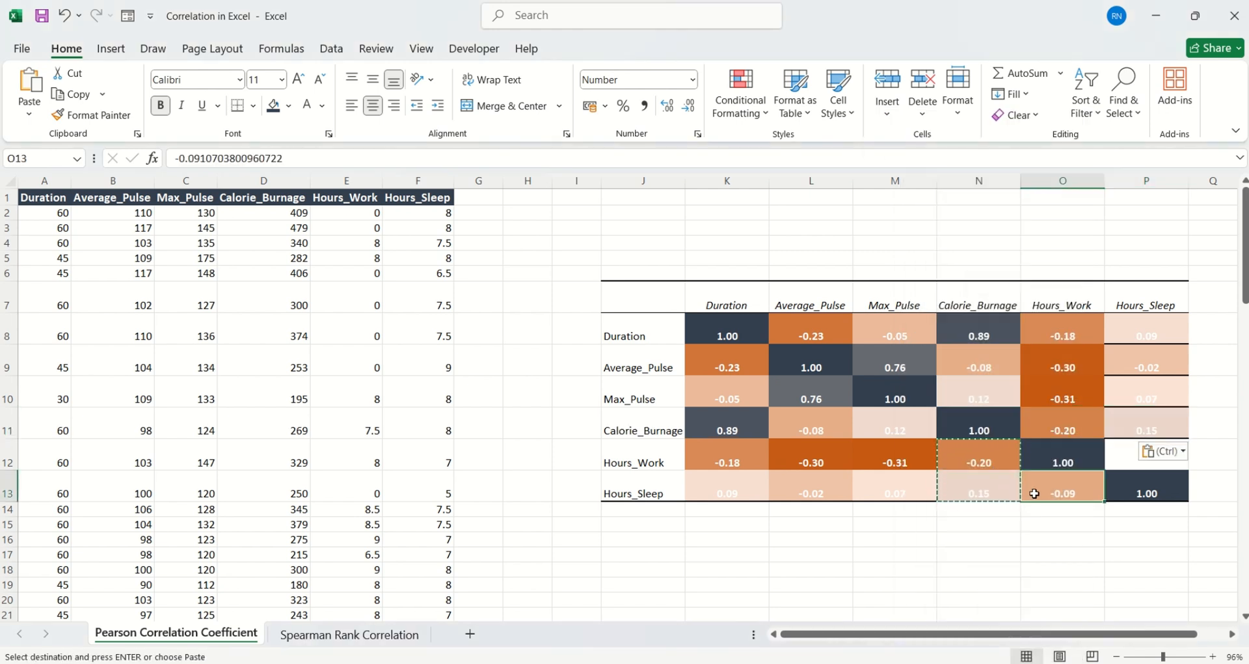
{"action": "key", "text": "ctrl+c"}
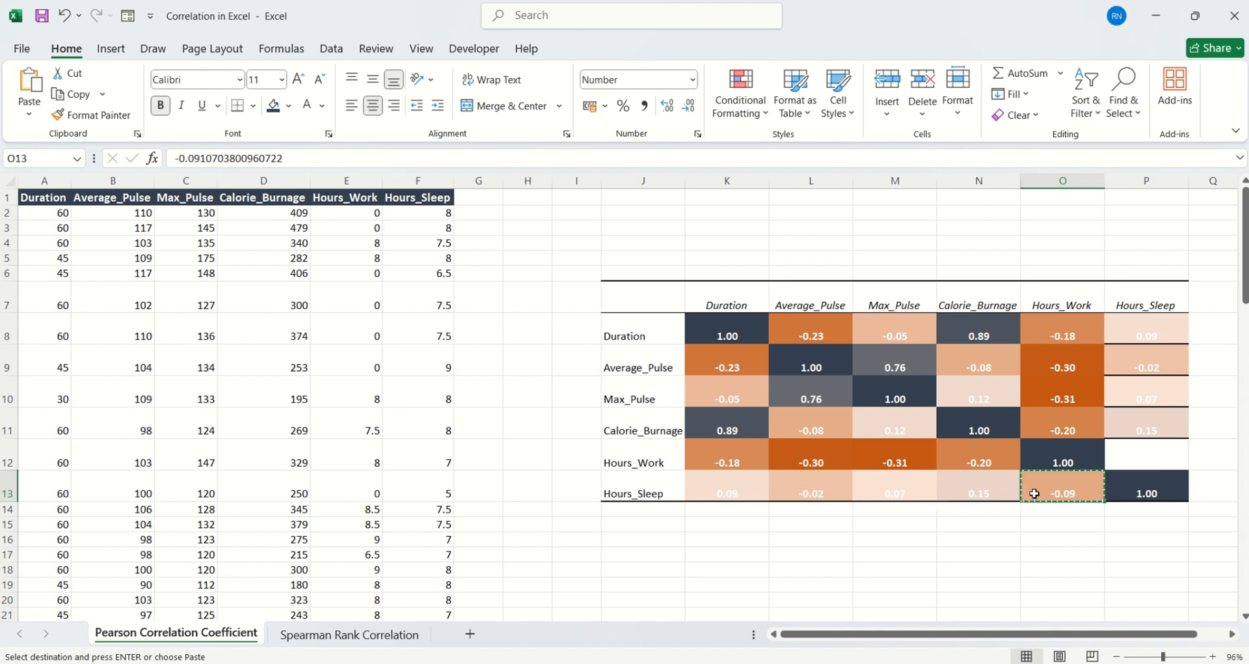
{"action": "left_click", "coordinate": [1156, 459]}
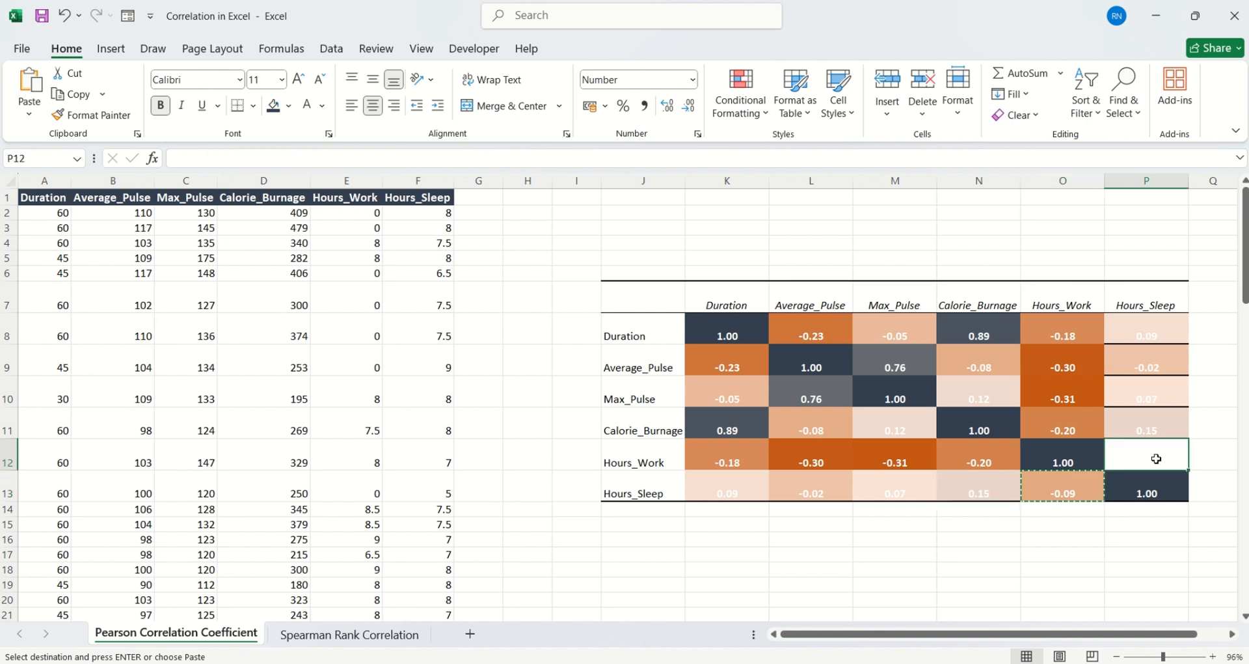
{"action": "key", "text": "ctrl+v"}
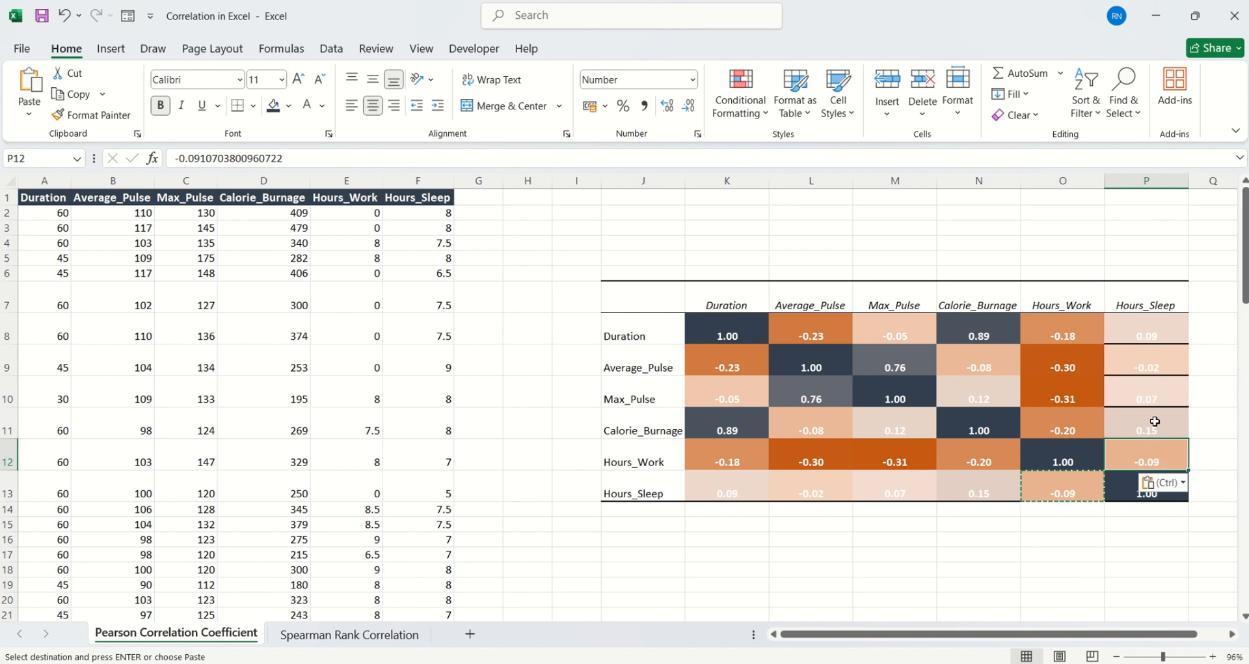
Remove all borders from the Hours_Sleep coefficients in P8:P12
{"action": "left_click_drag", "start_coordinate": [1109, 321], "coordinate": [1129, 448]}
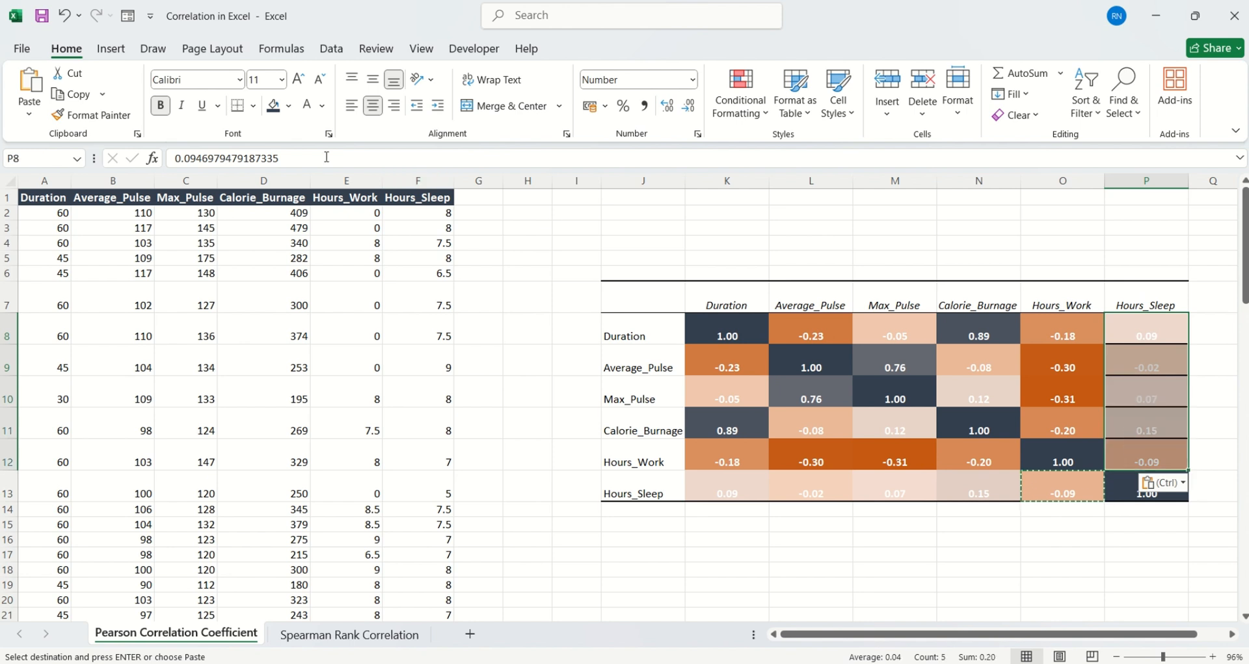
{"action": "left_click", "coordinate": [254, 106]}
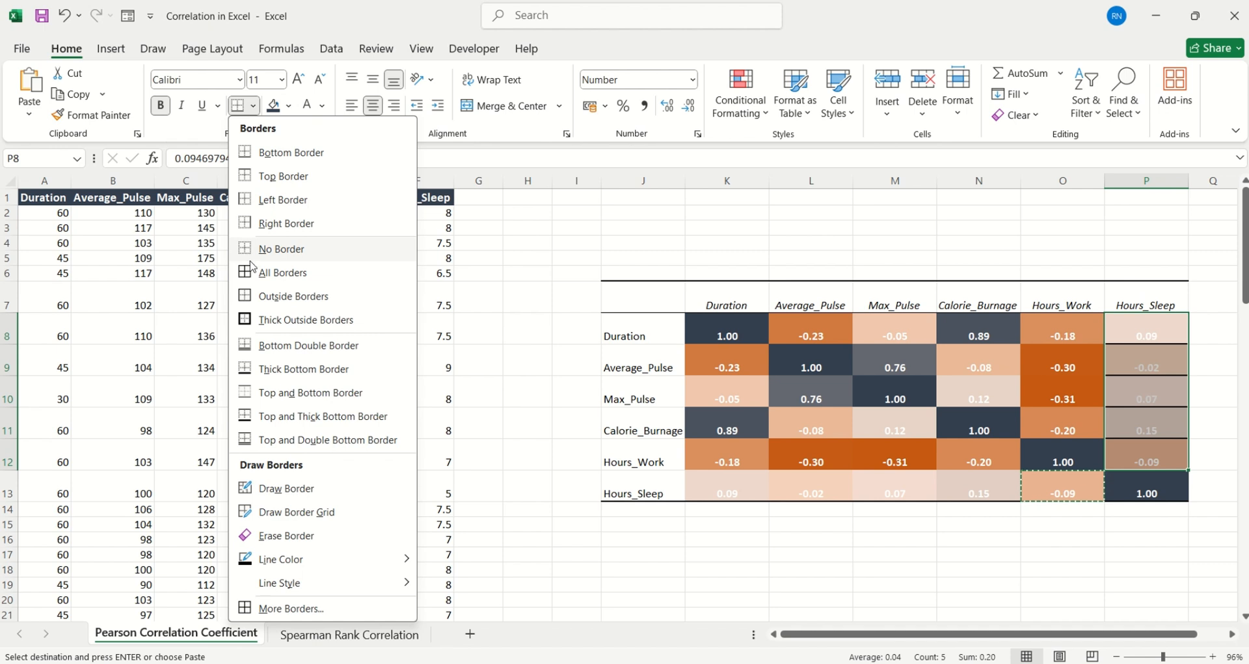
{"action": "left_click", "coordinate": [281, 249]}
{"action": "left_click", "coordinate": [576, 243]}
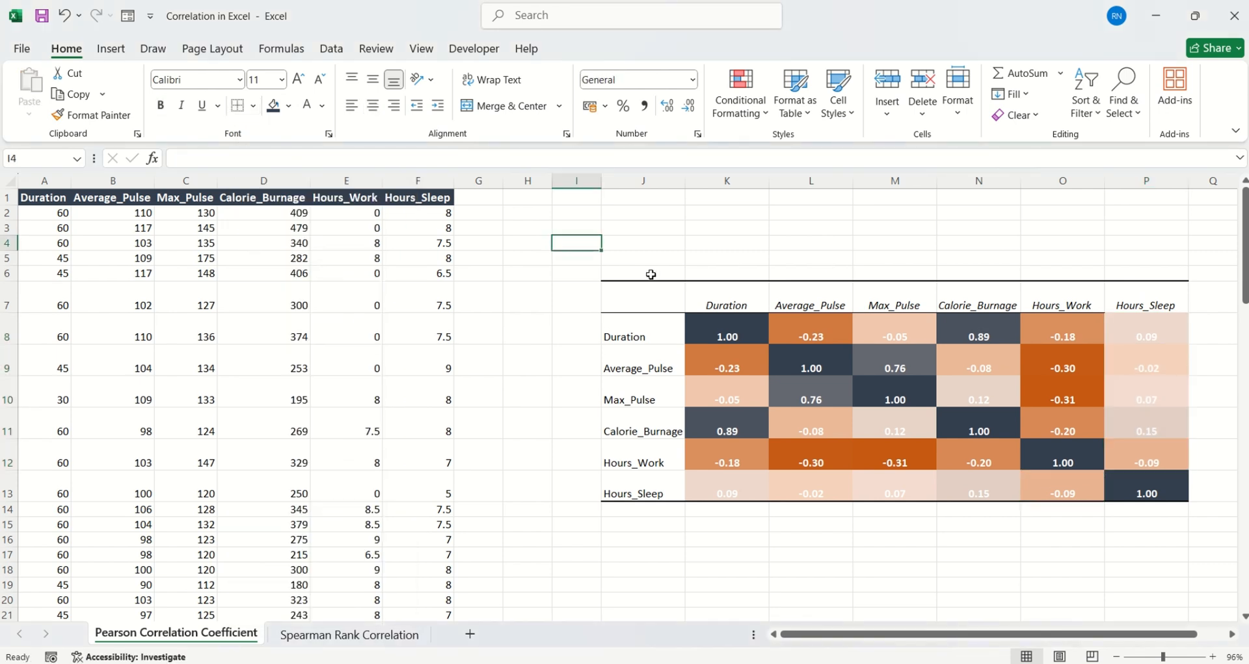
Merge and centre J6:P6 above the matrix and add the bold title CORRELATION MATRIX at font size 14
{"action": "left_click_drag", "start_coordinate": [650, 274], "coordinate": [1142, 271]}
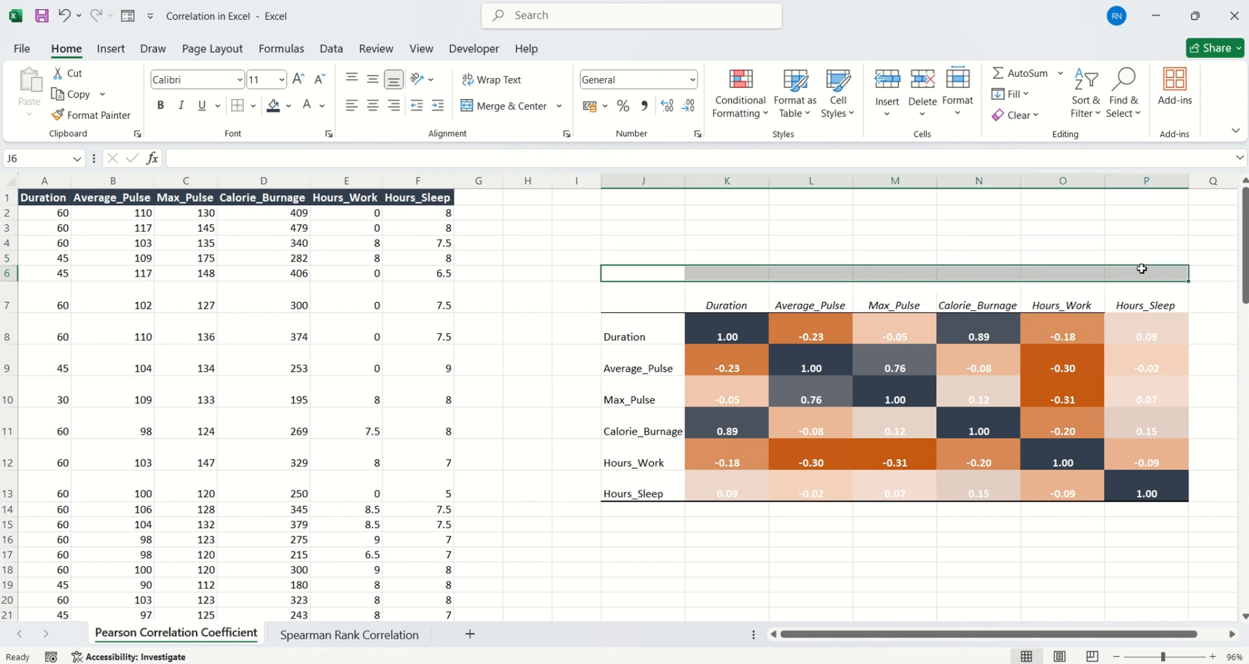
{"action": "left_click", "coordinate": [514, 106]}
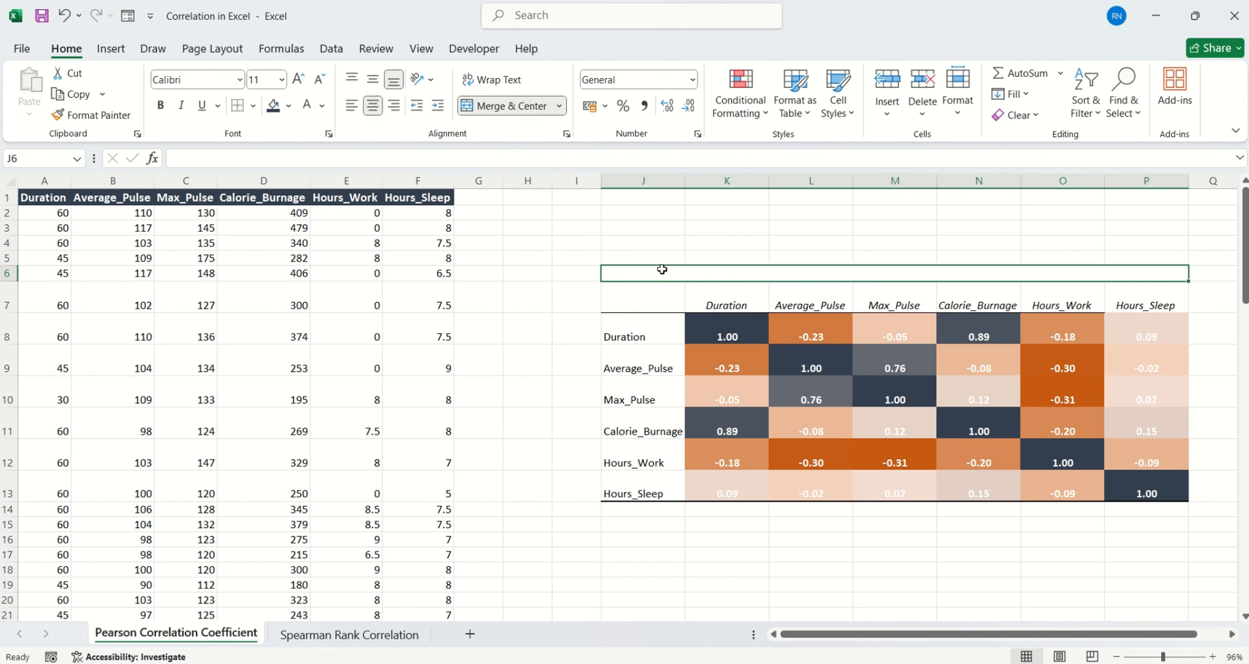
{"action": "type", "text": "CORRELATION MATRIX"}
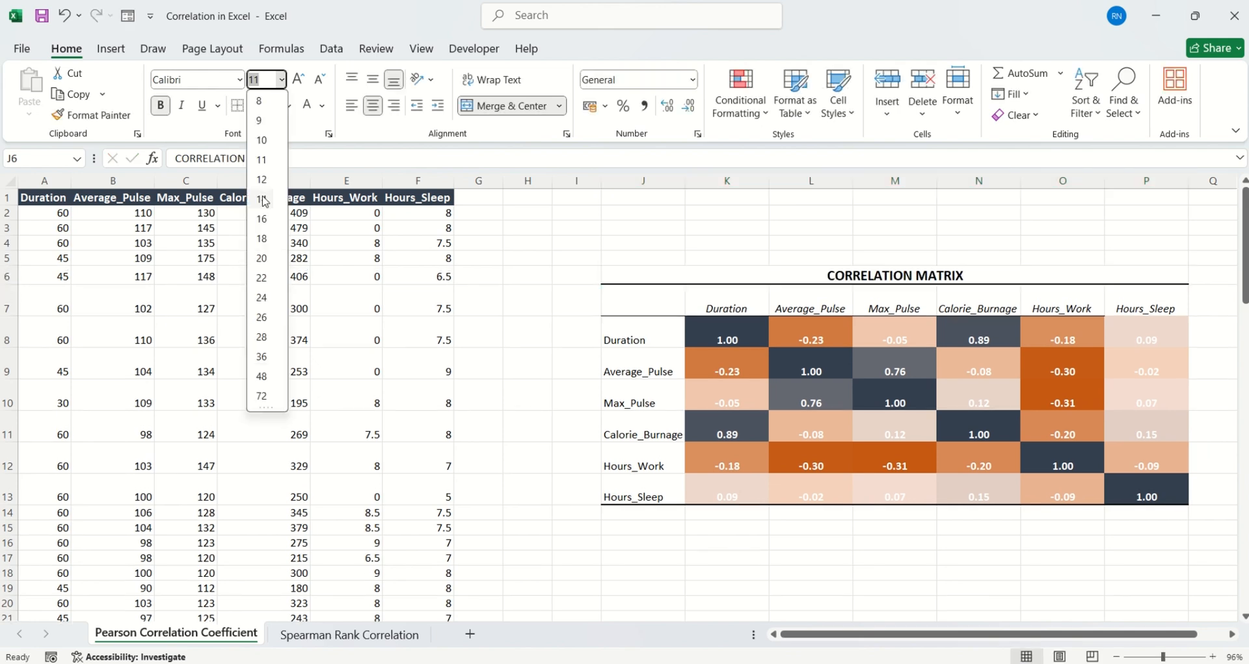
{"action": "left_click", "coordinate": [263, 199]}
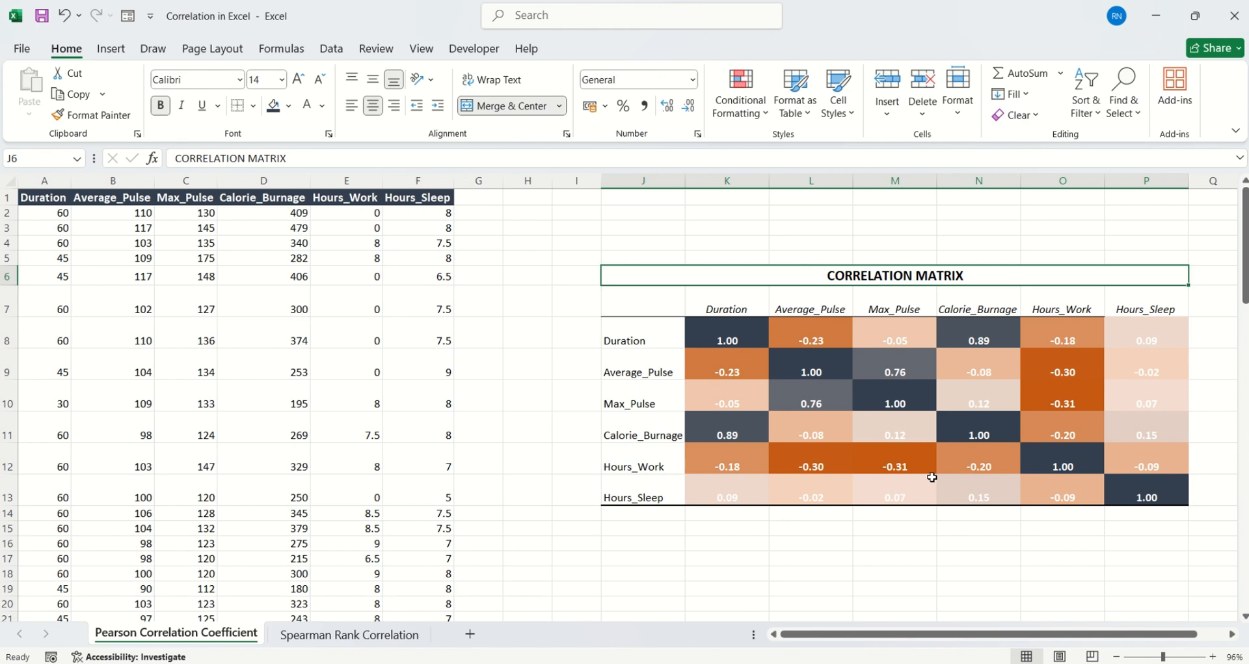
On the Spearman Rank Correlation sheet, add the headers Int-Rank in D1 and Ext-Rank in E1
{"action": "left_click", "coordinate": [337, 634]}
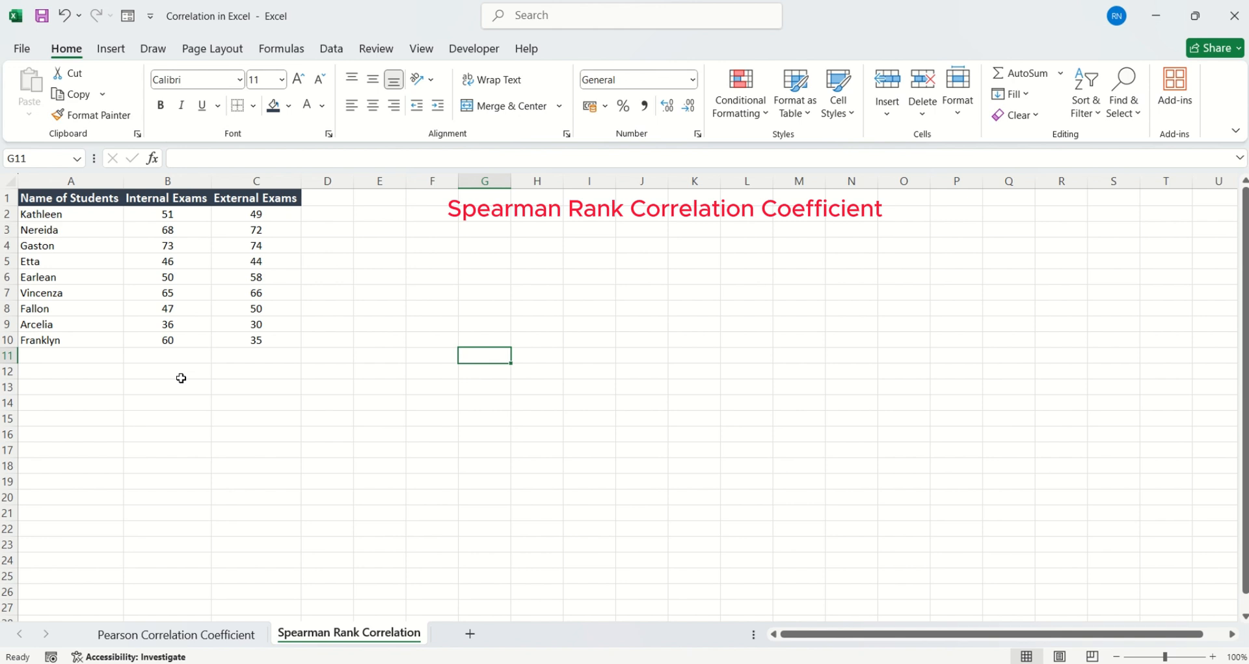
{"action": "left_click", "coordinate": [342, 201]}
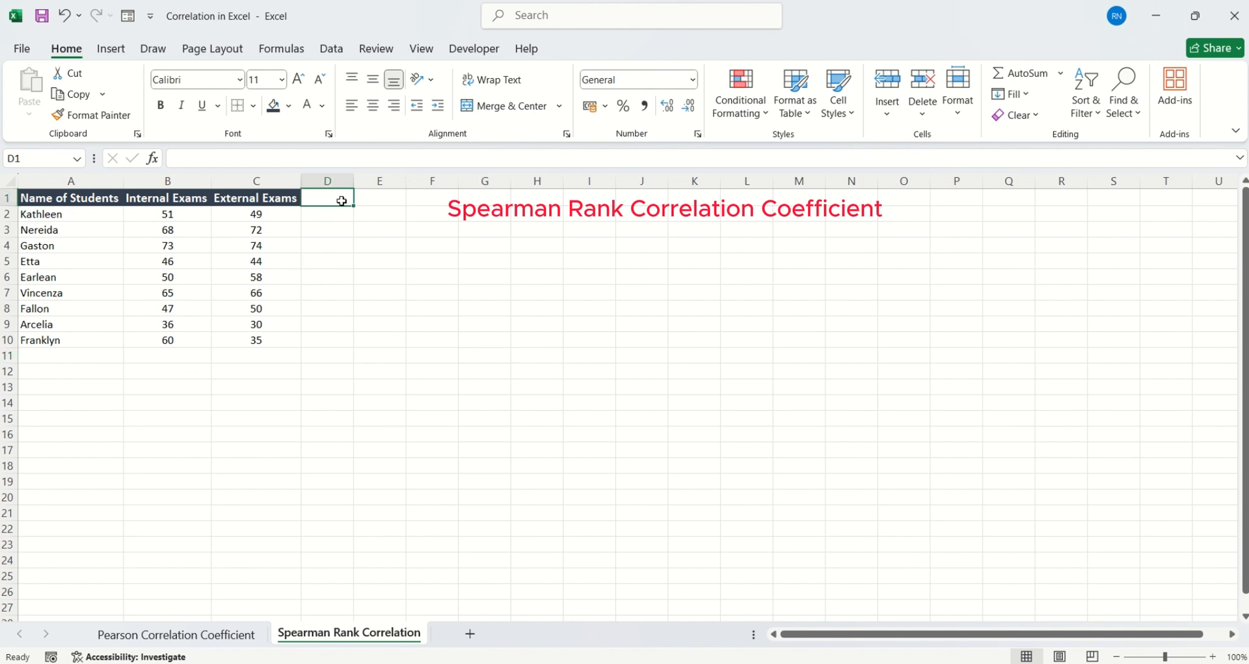
{"action": "type", "text": "Int-Rank"}
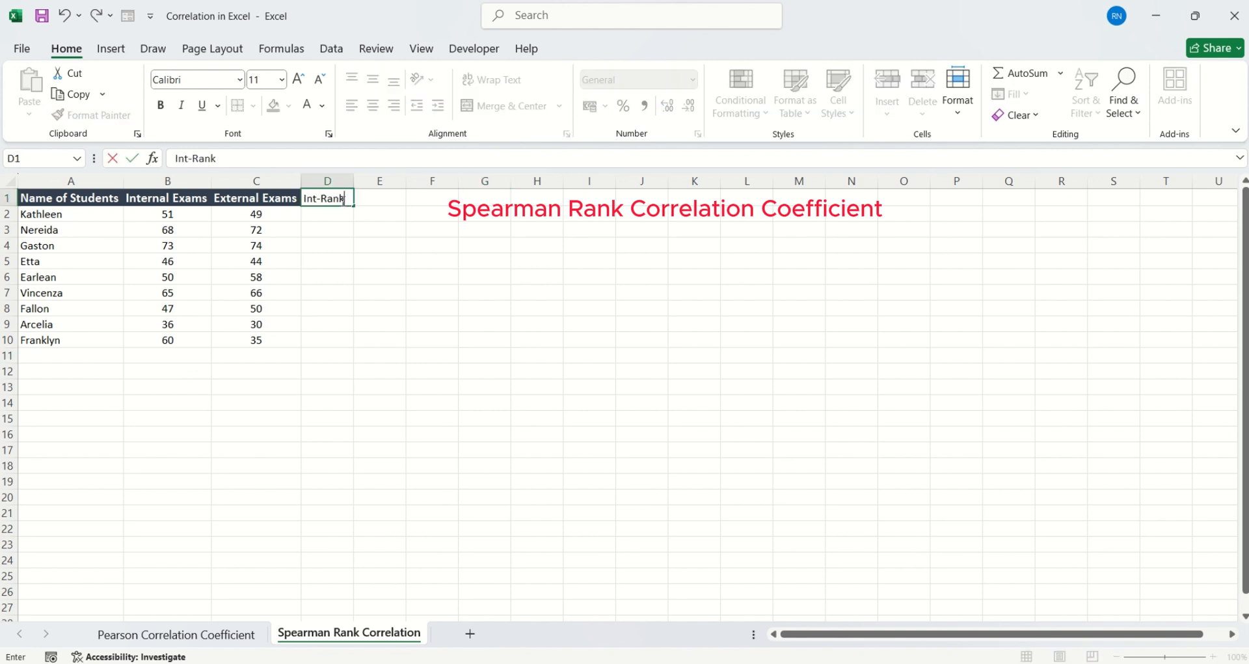
{"action": "key", "text": "Tab"}
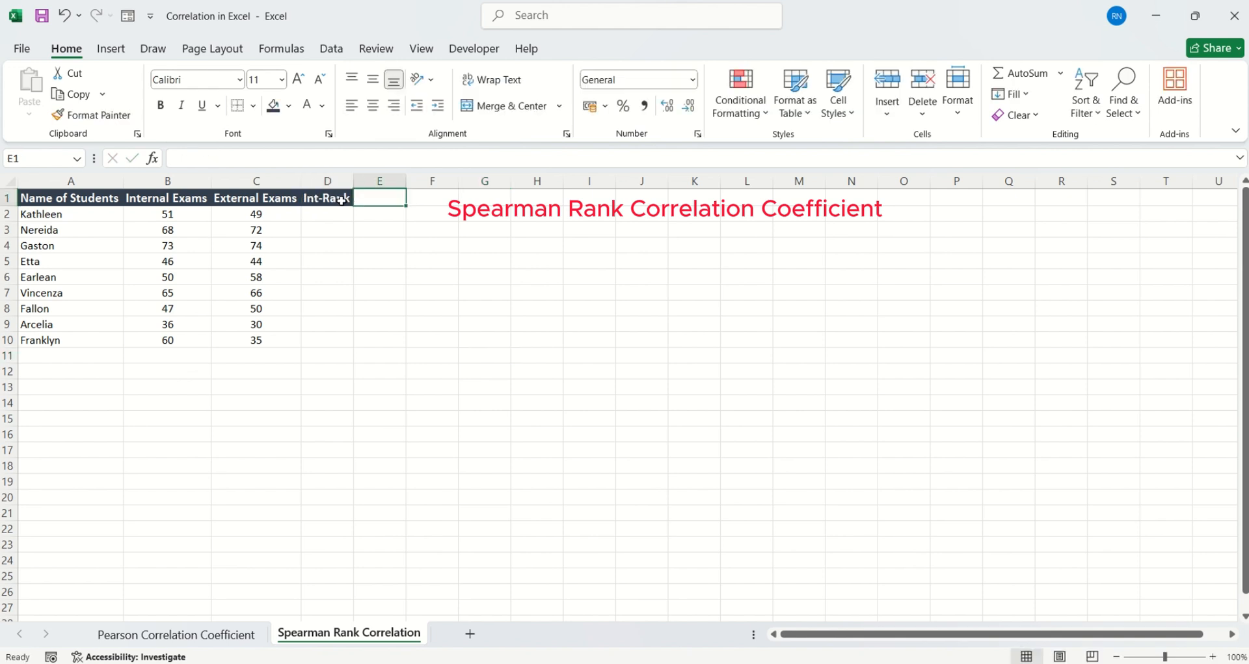
{"action": "type", "text": "Ext"}
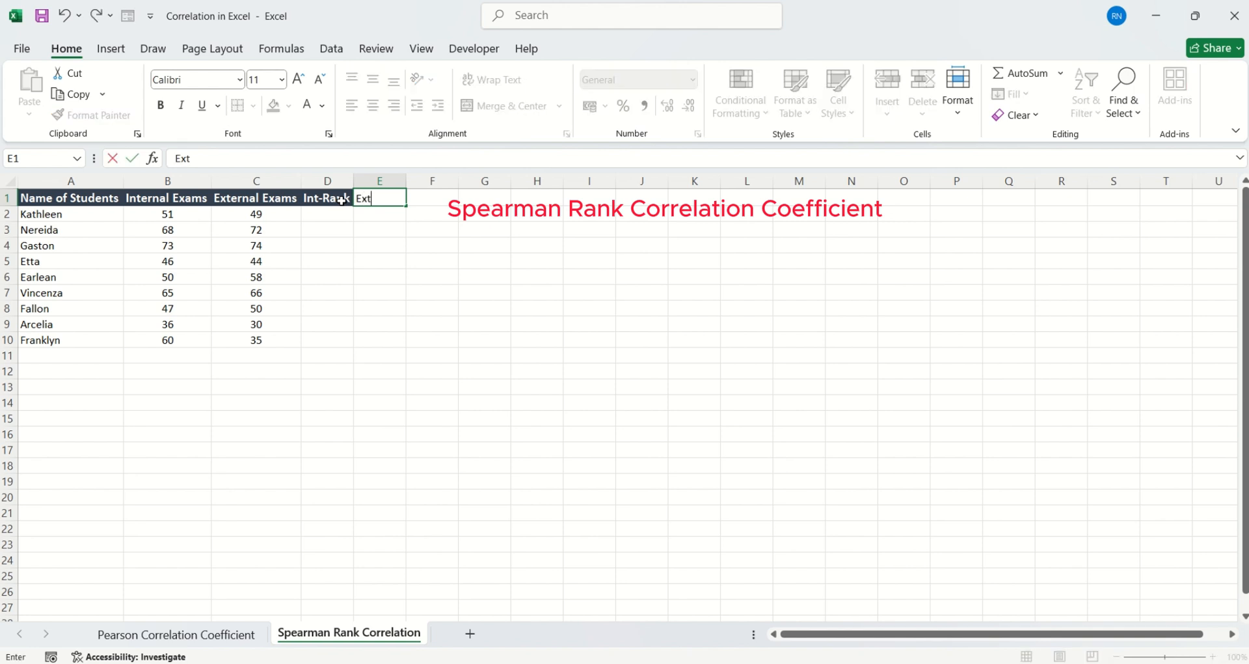
{"action": "type", "text": "-Rank"}
{"action": "left_click", "coordinate": [337, 214]}
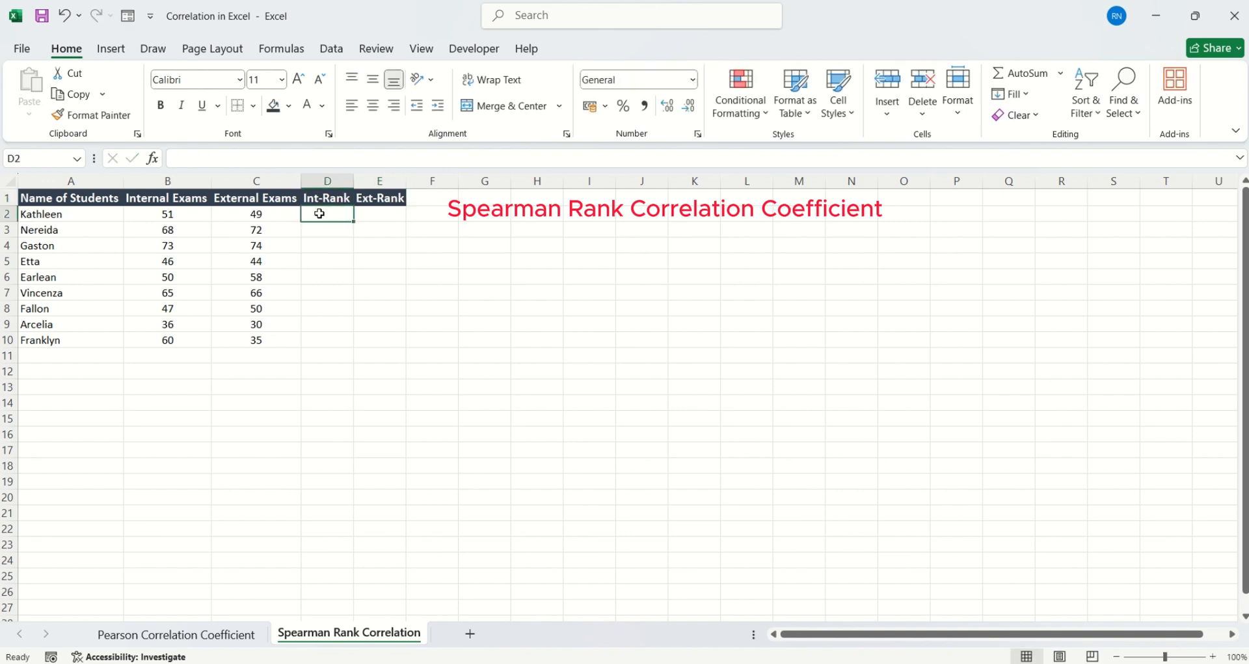
{"action": "key", "text": "Down"}
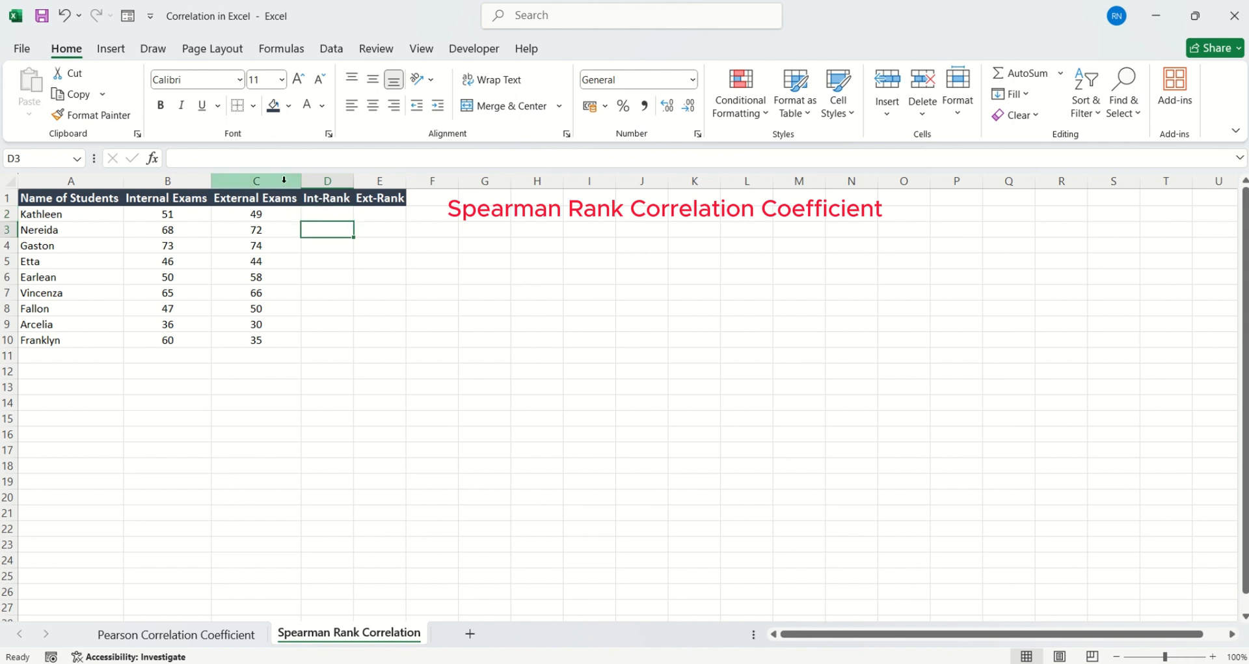
Rank the first internal exam score in D2 in ascending order with =RANK.AVG(B2,$B$2:$B$10,1)
{"action": "left_click", "coordinate": [314, 215]}
{"action": "type", "text": "="}
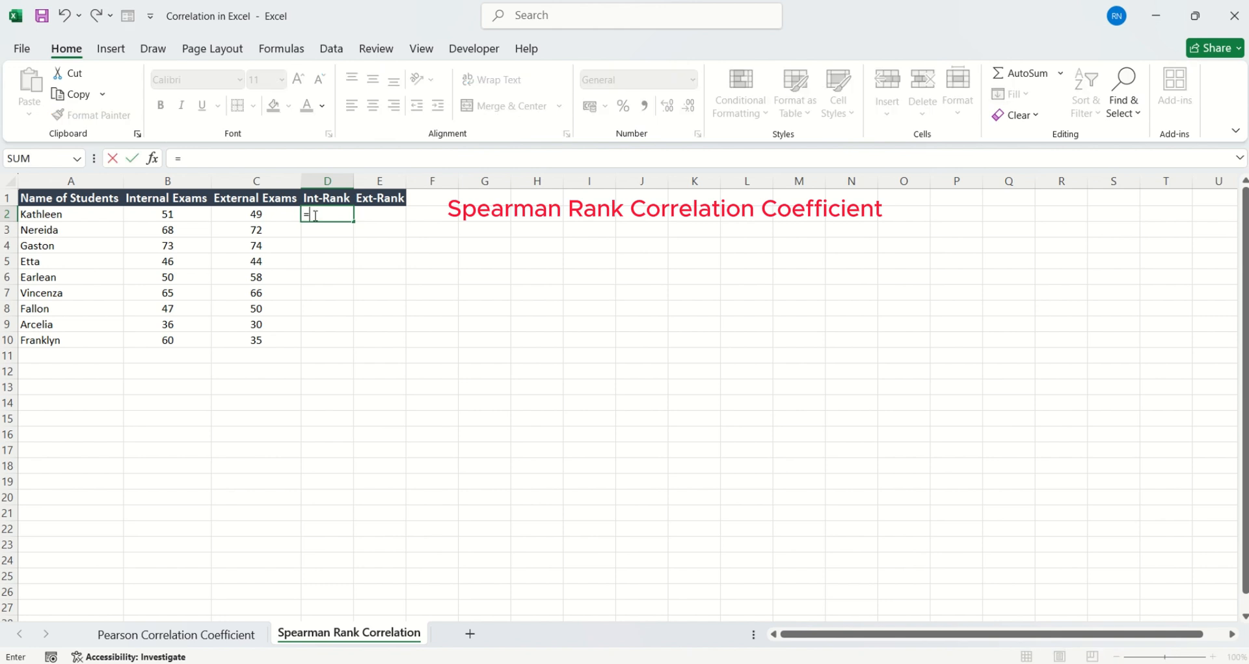
{"action": "type", "text": "rank"}
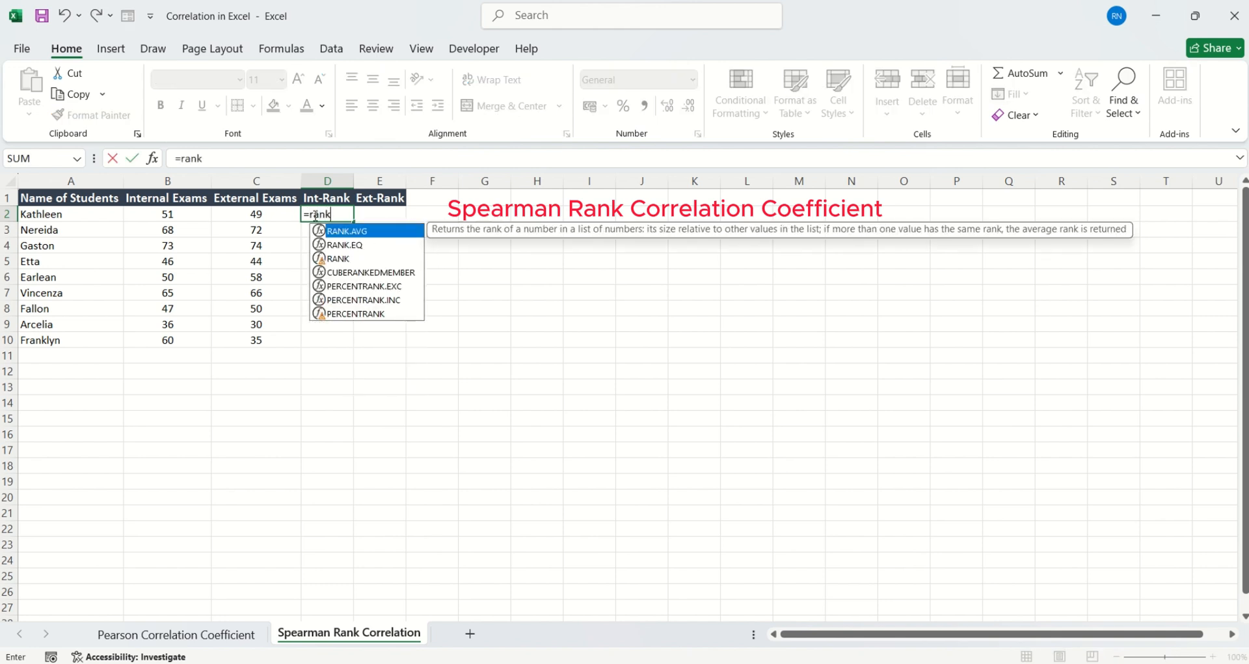
{"action": "key", "text": "Tab"}
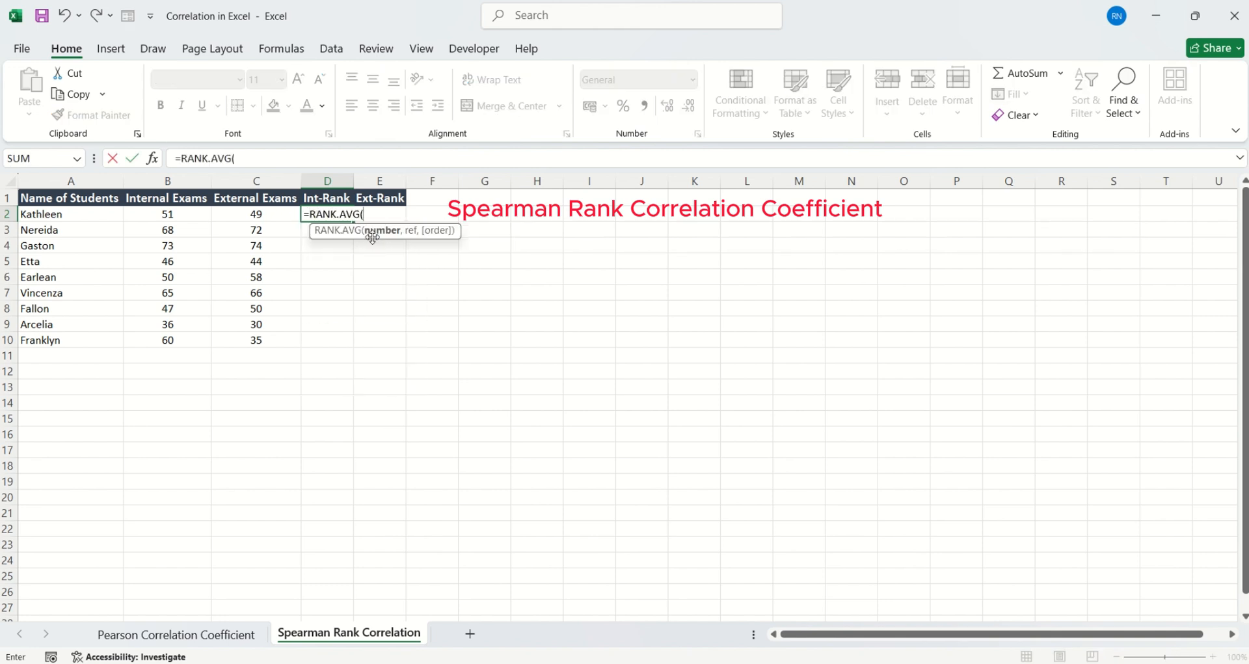
{"action": "left_click", "coordinate": [173, 215]}
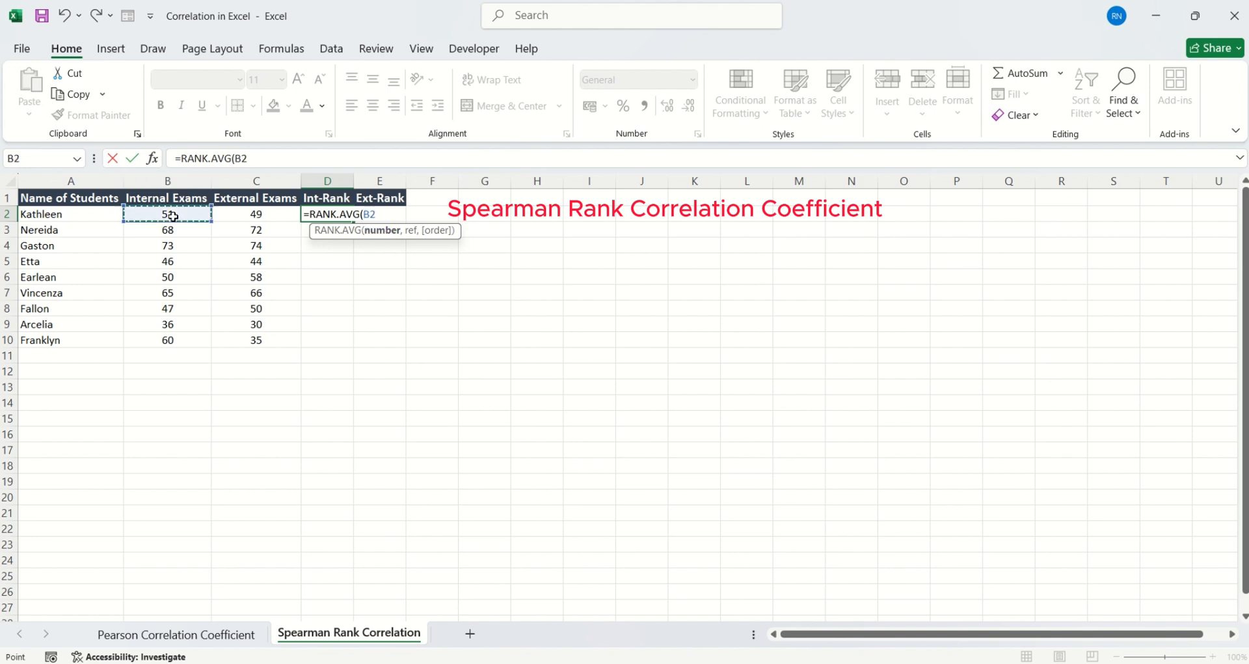
{"action": "type", "text": ","}
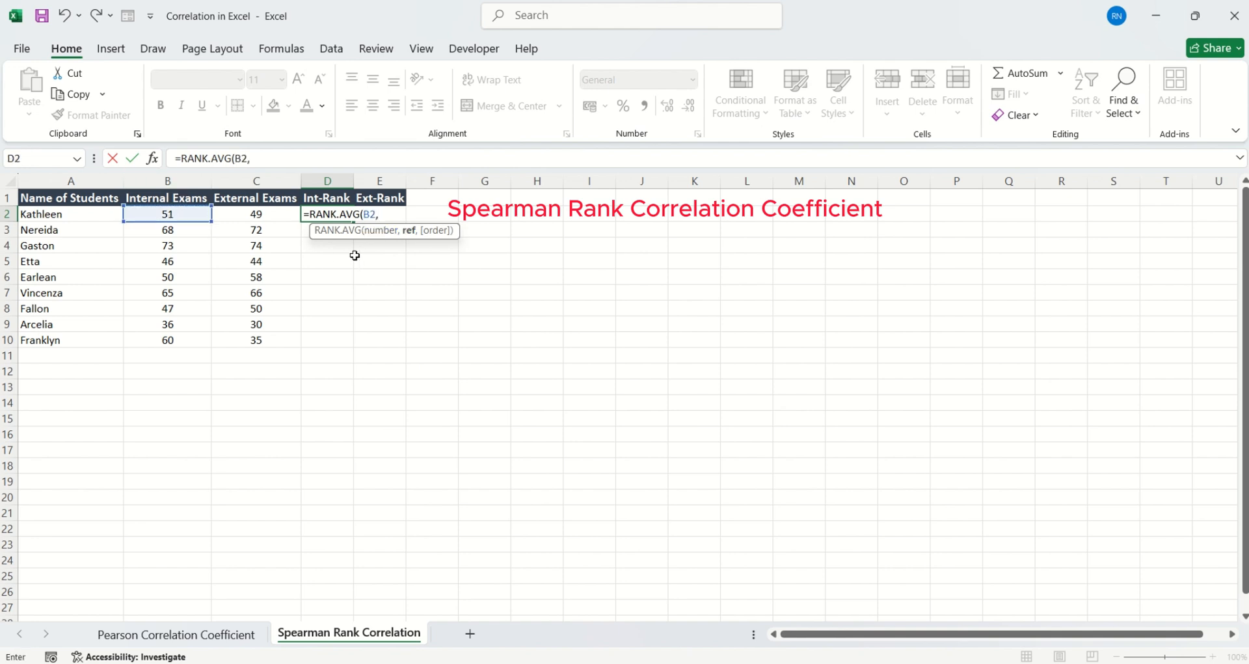
{"action": "left_click", "coordinate": [188, 218]}
{"action": "left_click_drag", "start_coordinate": [188, 218], "coordinate": [175, 335]}
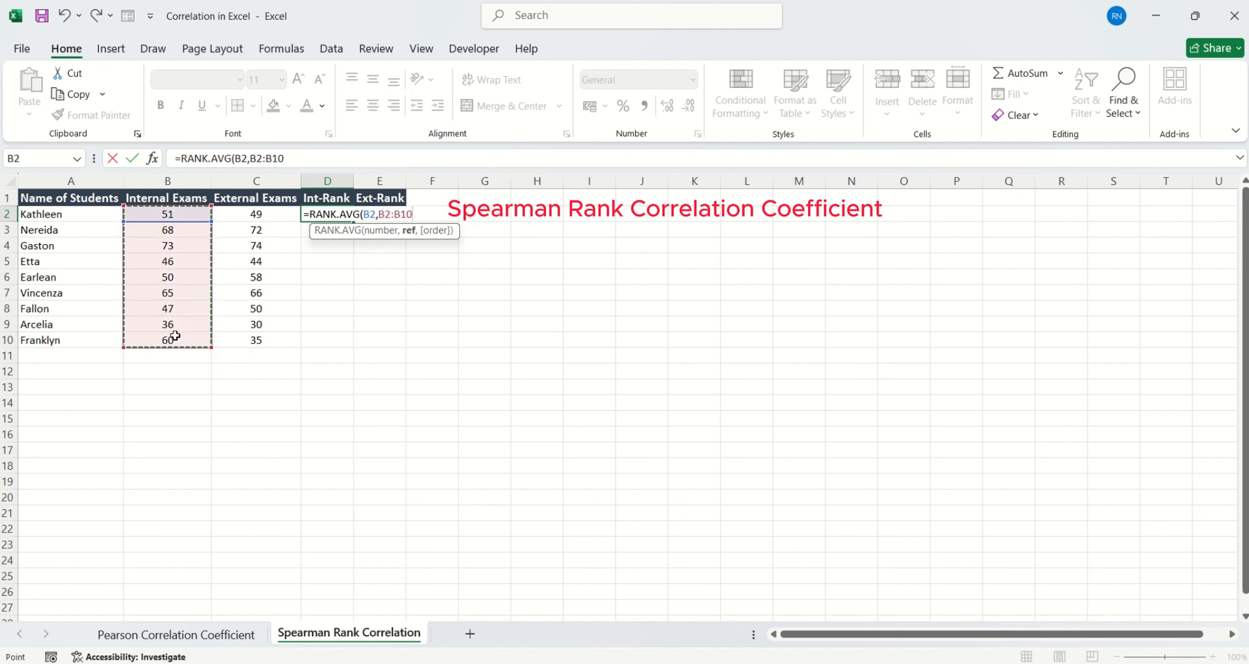
{"action": "key", "text": "F4"}
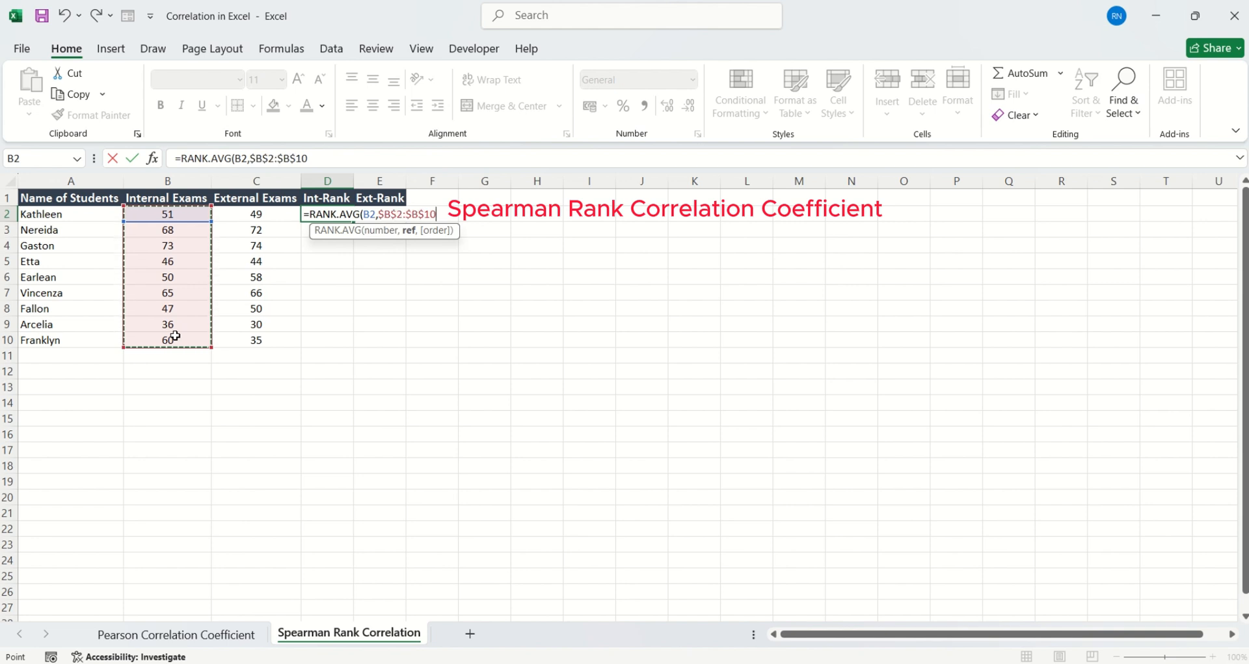
{"action": "type", "text": ","}
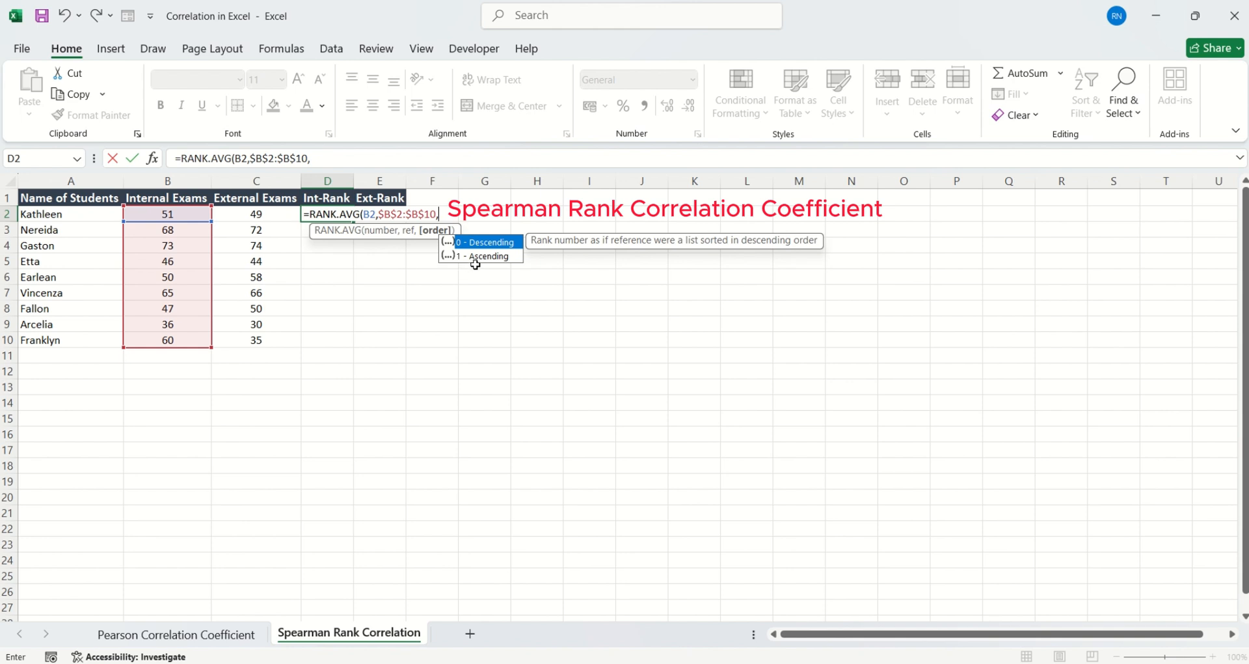
{"action": "type", "text": "1)"}
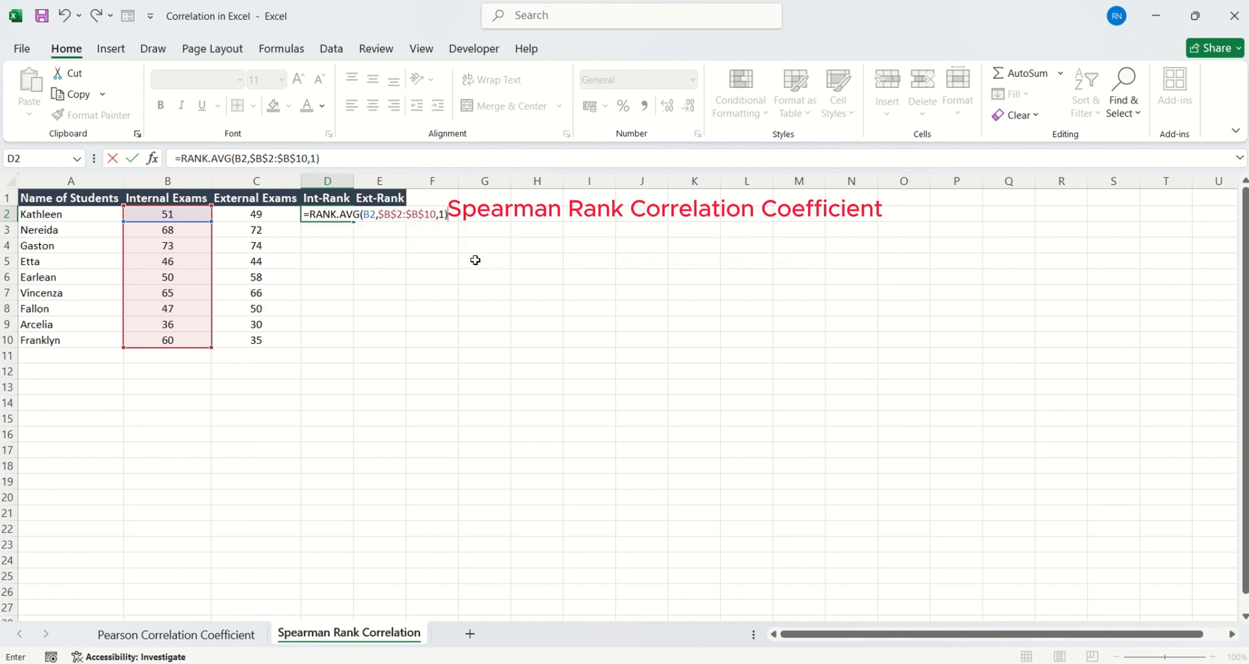
{"action": "key", "text": "Return"}
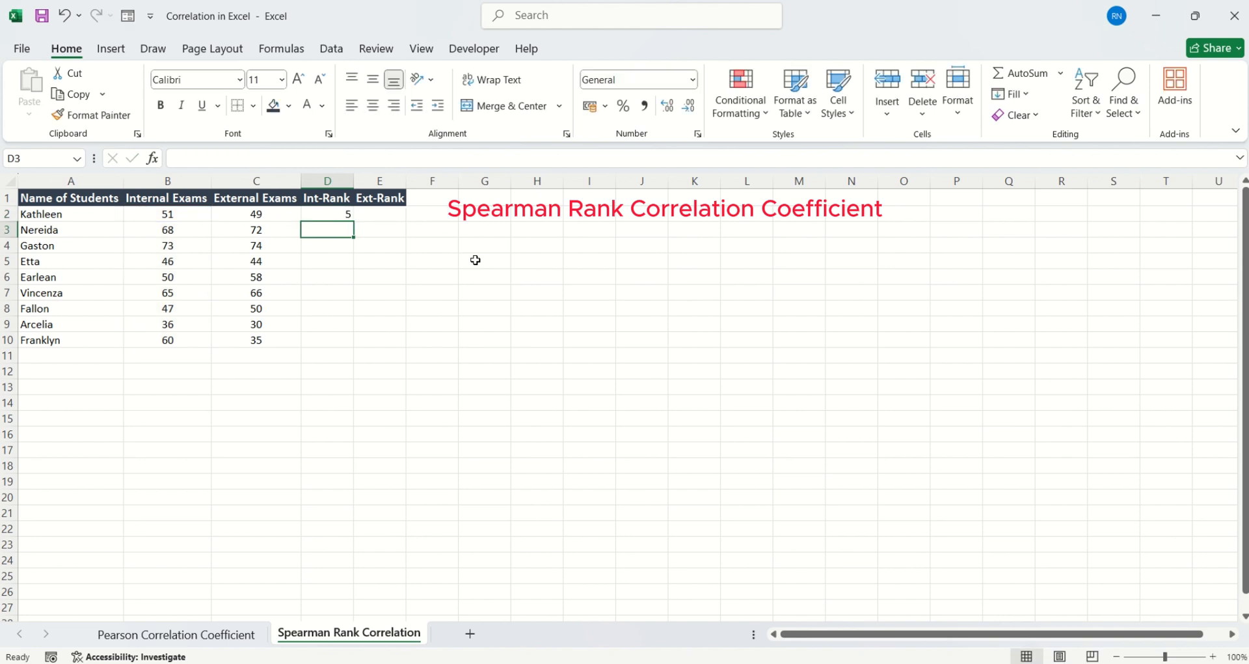
Fill the Int-Rank formula from D2 down to D10
{"action": "left_click", "coordinate": [340, 214]}
{"action": "left_click_drag", "start_coordinate": [355, 223], "coordinate": [345, 345]}
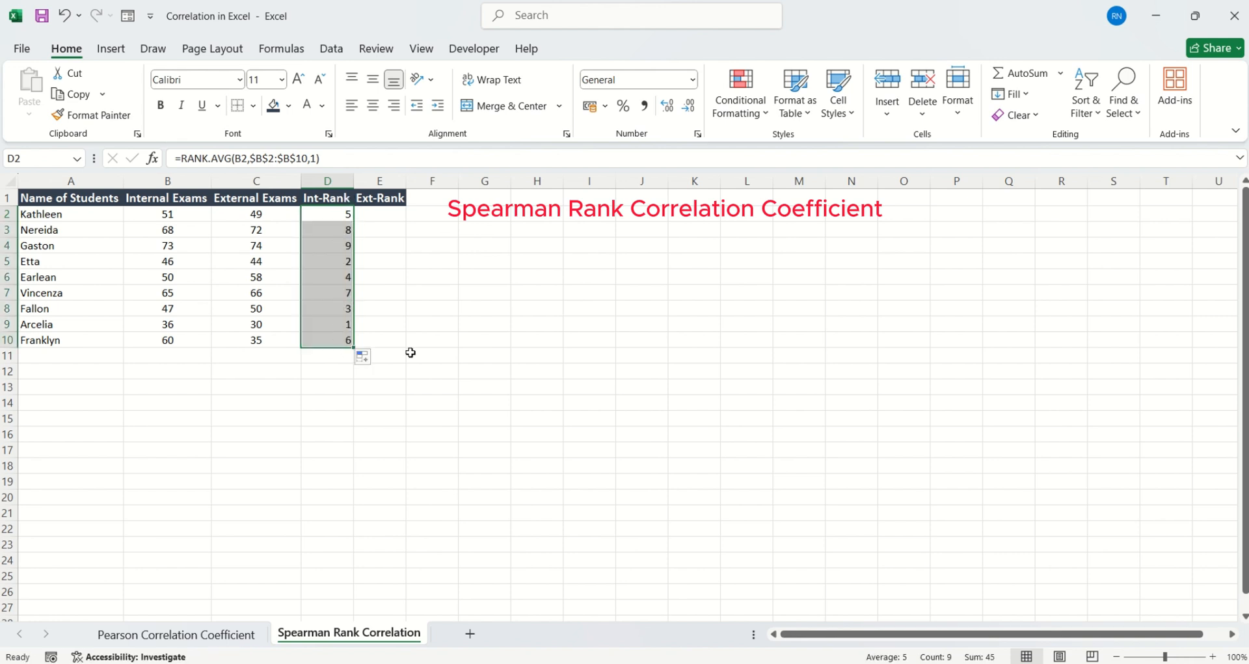
{"action": "left_click", "coordinate": [412, 336]}
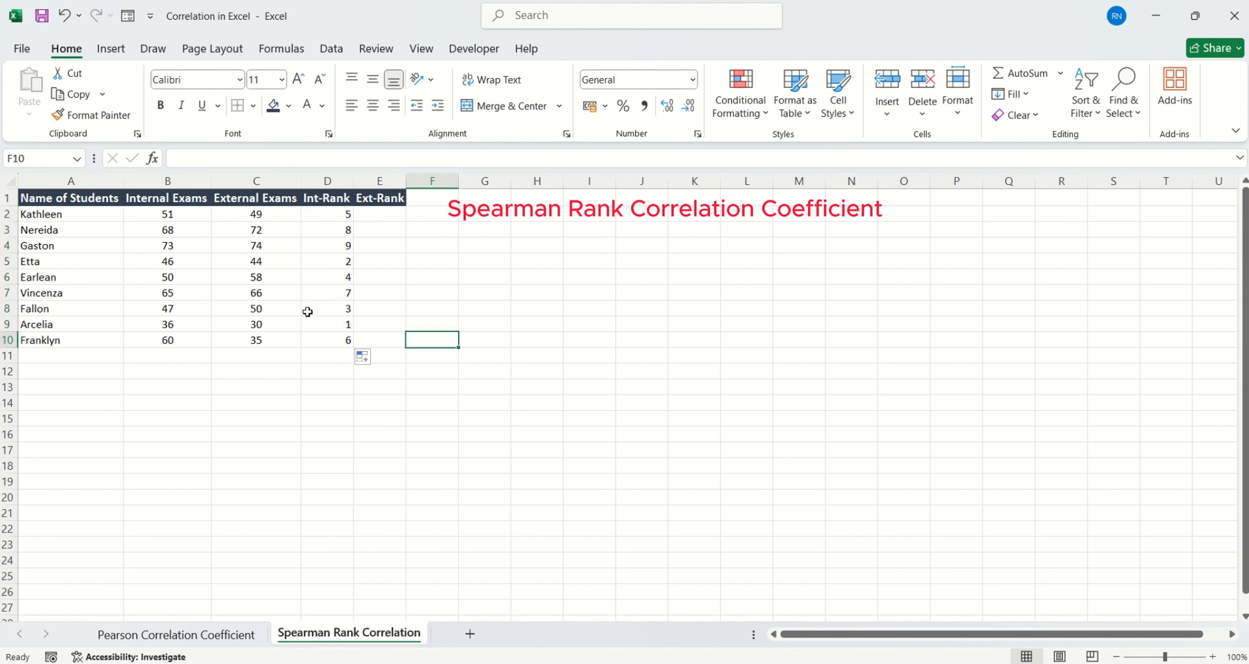
Rank the first external exam score in E2 in ascending order with =RANK.AVG(C2,$C$2:$C$10,1)
{"action": "left_click", "coordinate": [385, 216]}
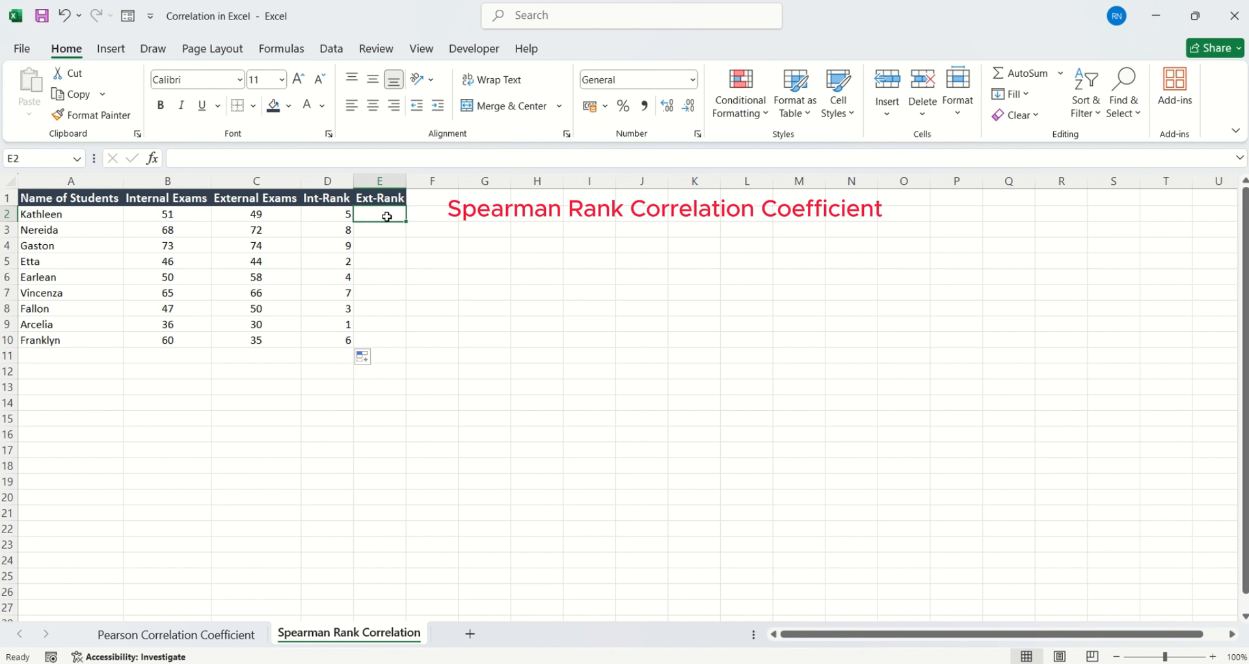
{"action": "type", "text": "="}
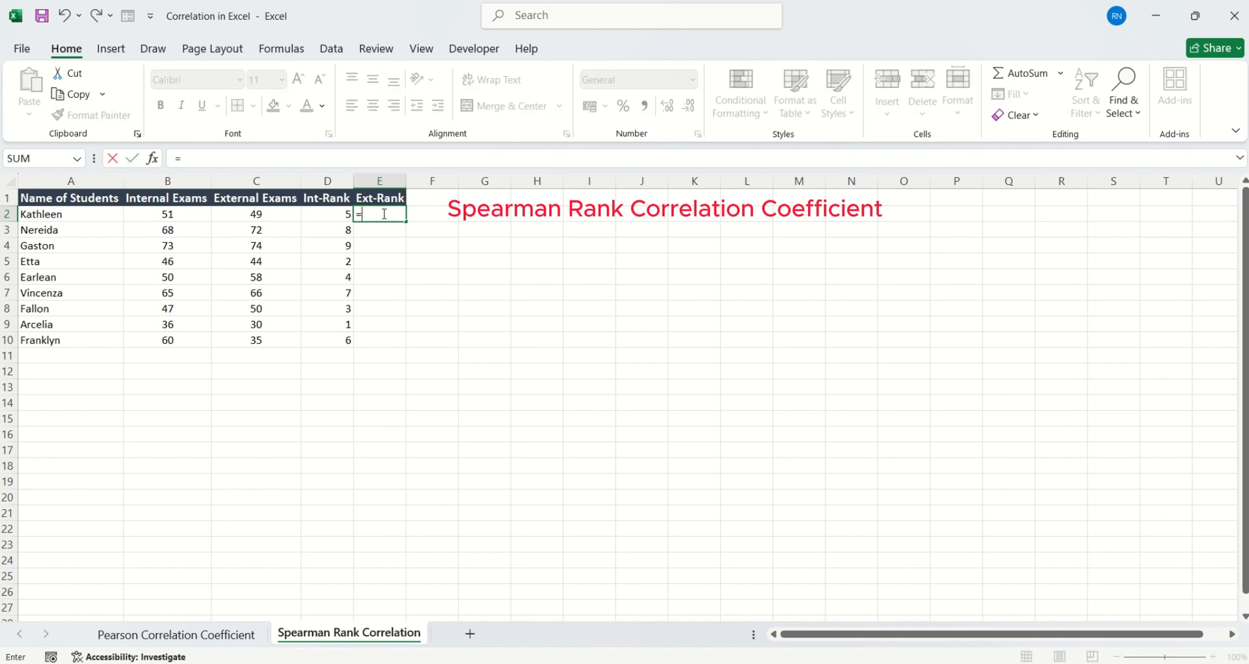
{"action": "type", "text": "rank"}
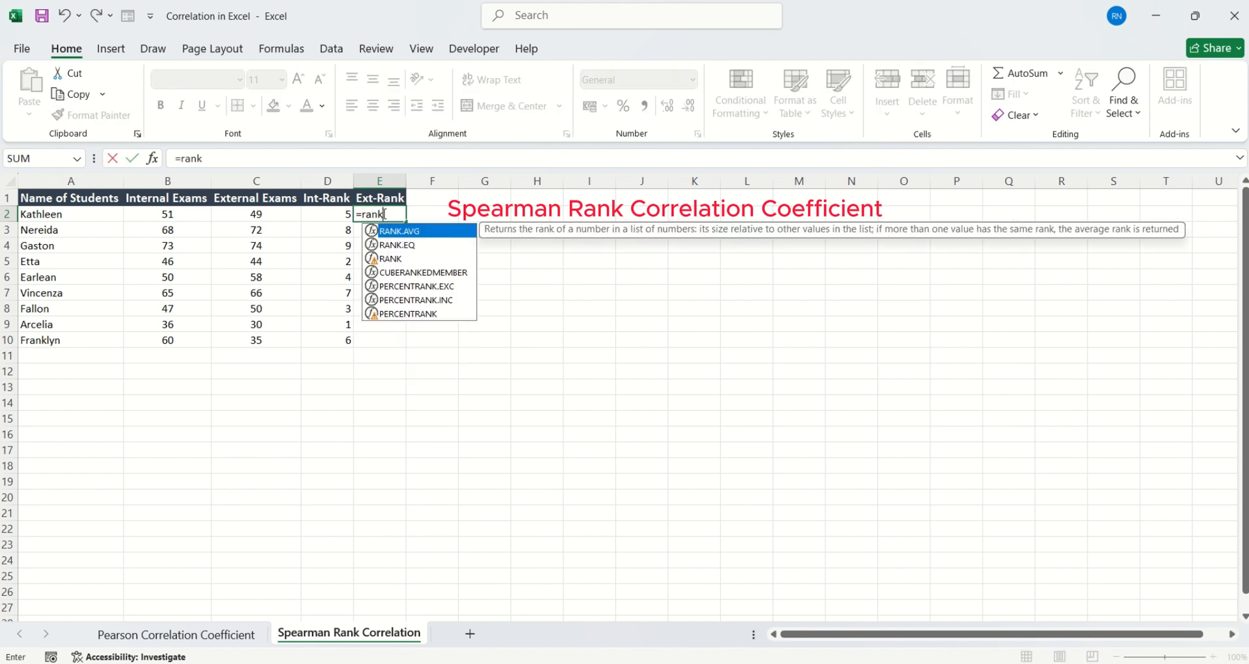
{"action": "key", "text": "Tab"}
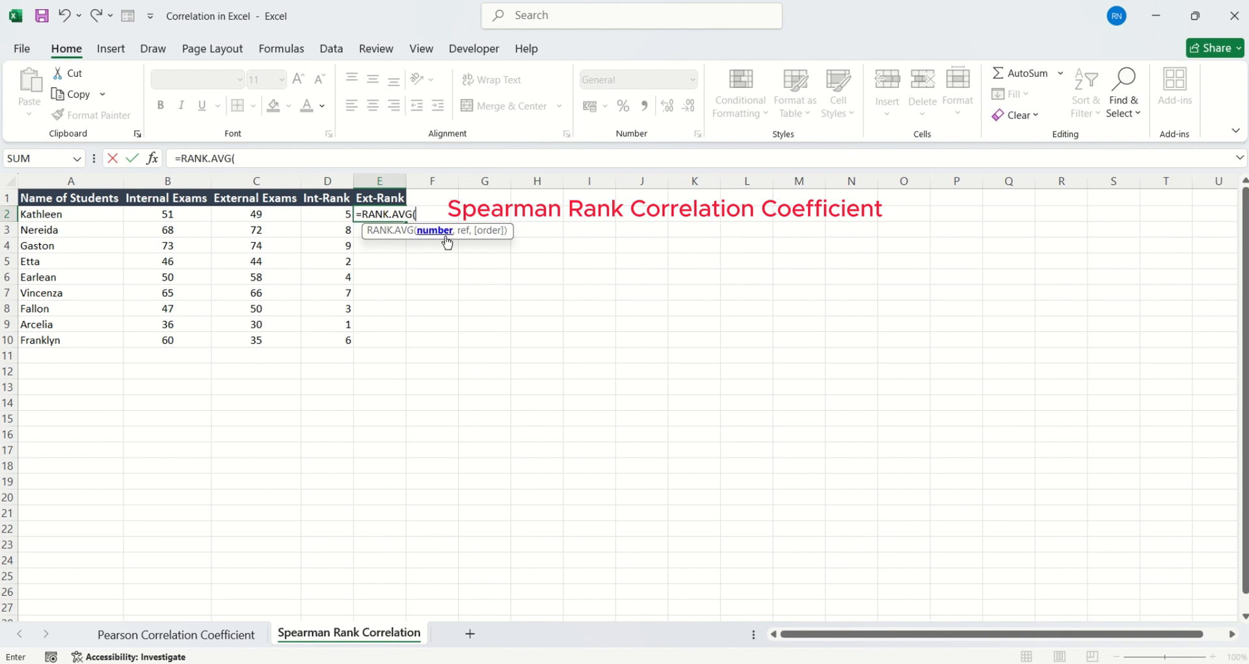
{"action": "left_click", "coordinate": [233, 215]}
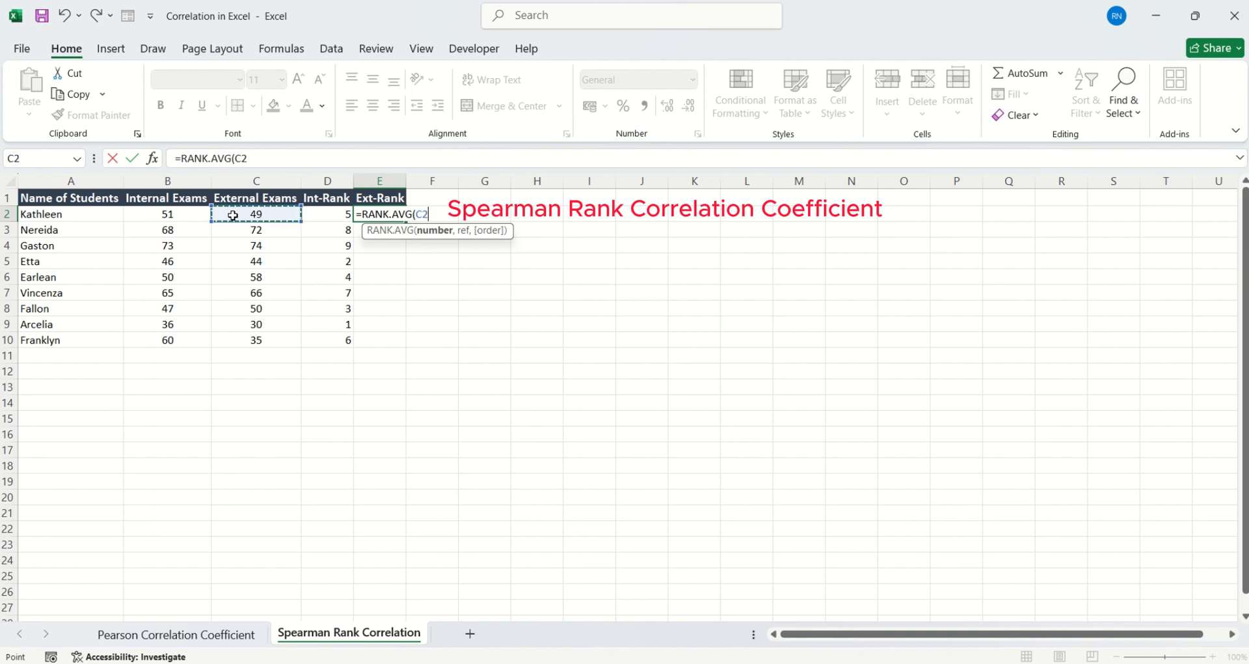
{"action": "type", "text": ","}
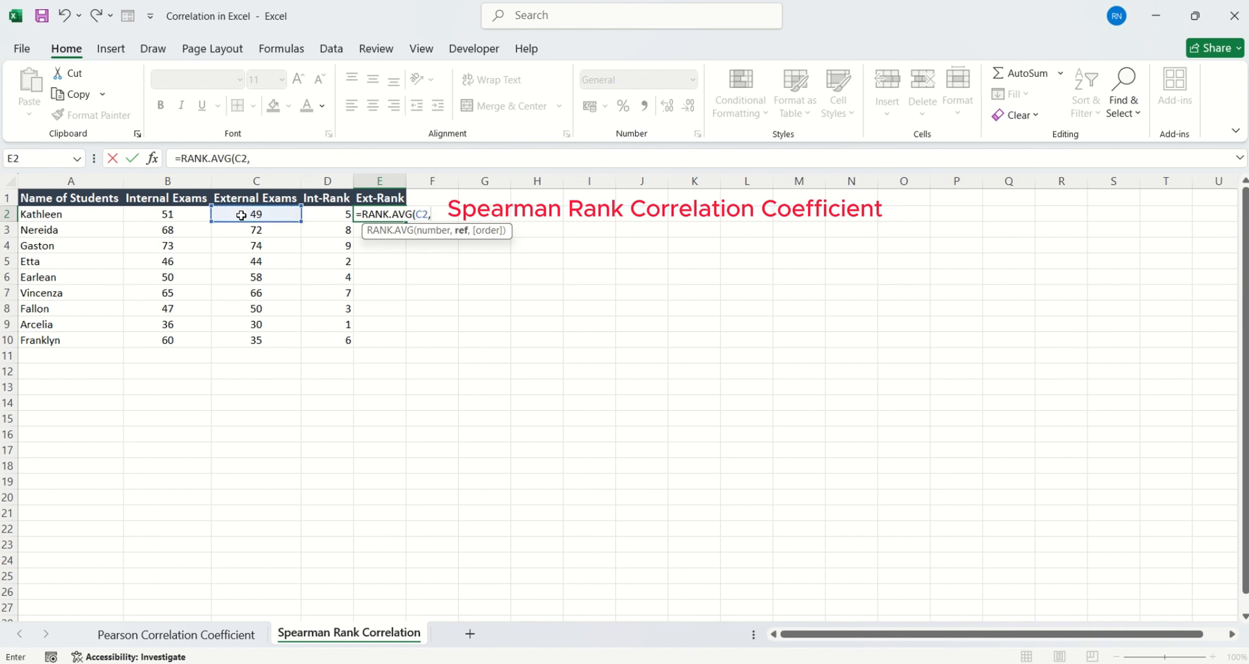
{"action": "left_click_drag", "start_coordinate": [245, 215], "coordinate": [245, 337]}
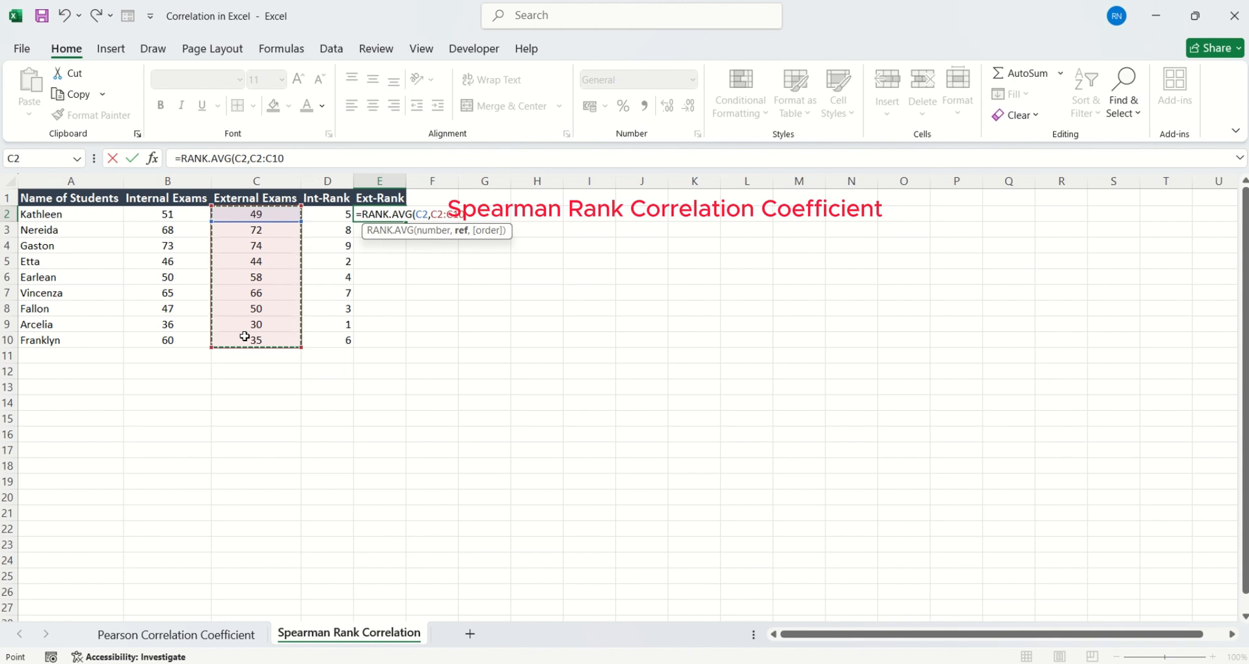
{"action": "key", "text": "F4"}
{"action": "type", "text": ","}
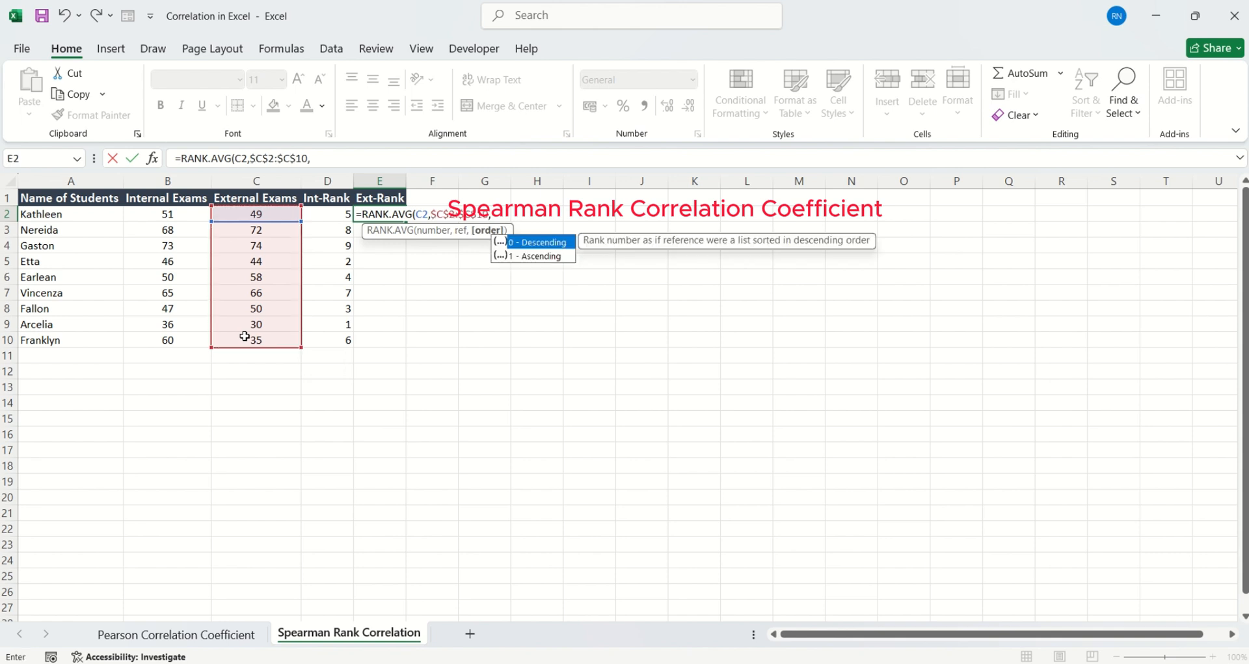
{"action": "type", "text": "1)"}
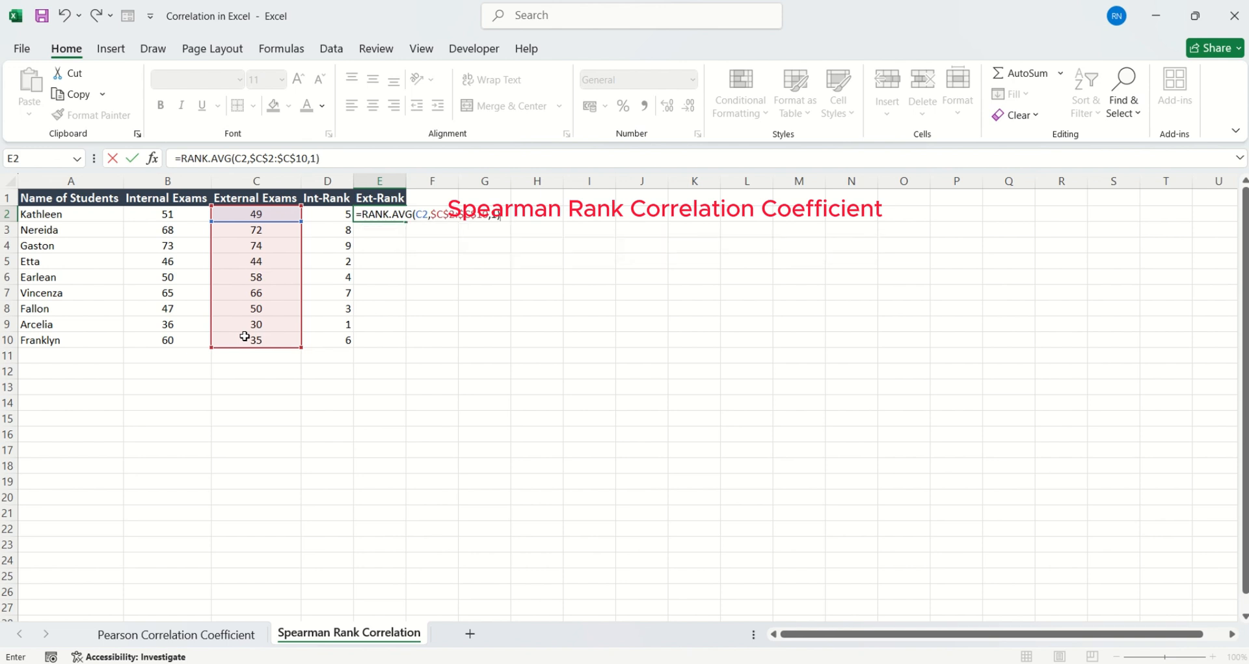
{"action": "key", "text": "Return"}
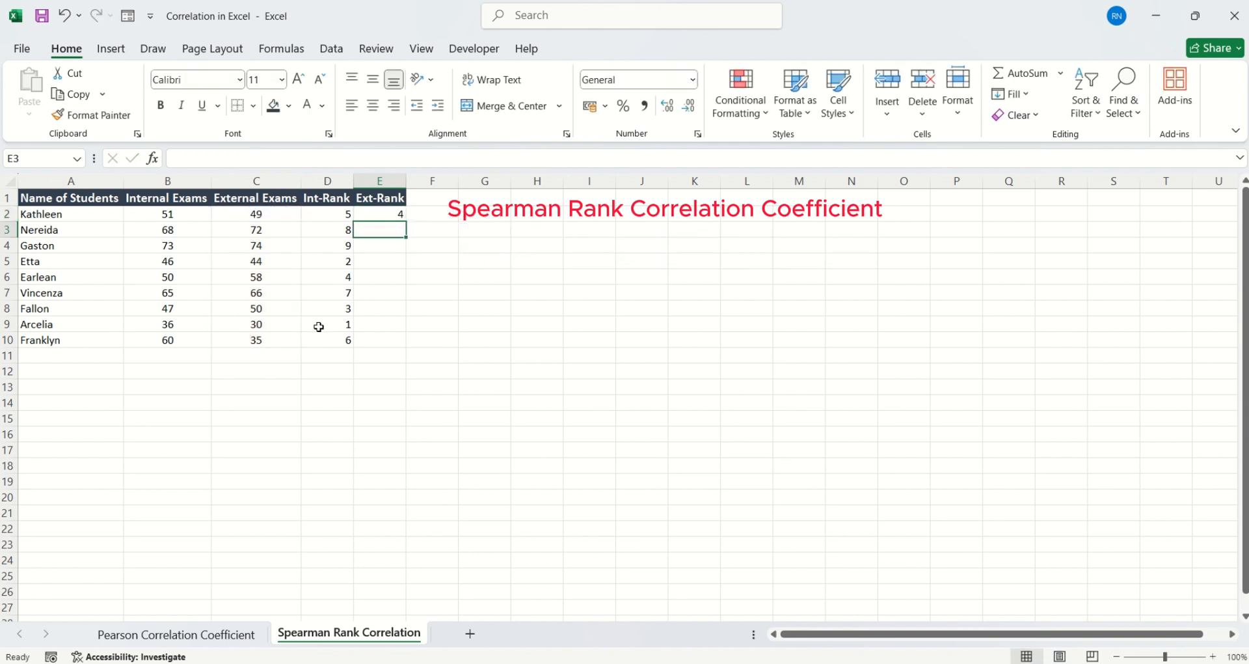
Fill the Ext-Rank formula from E2 down to E10
{"action": "left_click", "coordinate": [377, 215]}
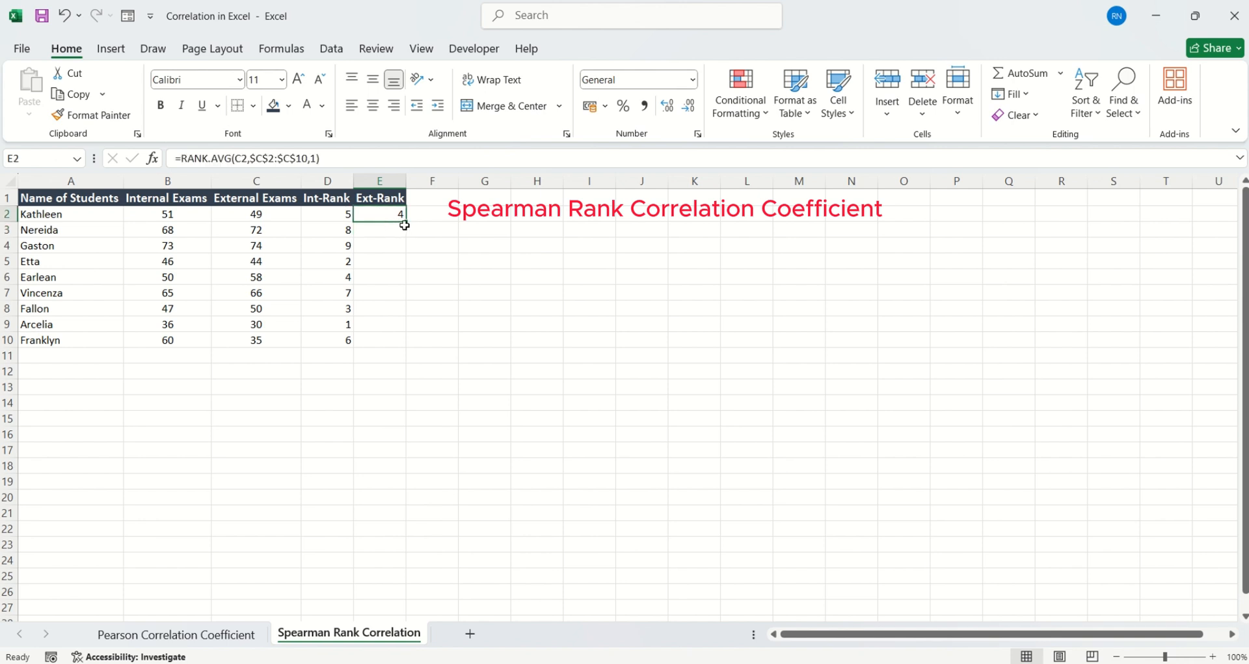
{"action": "double_click", "coordinate": [408, 222]}
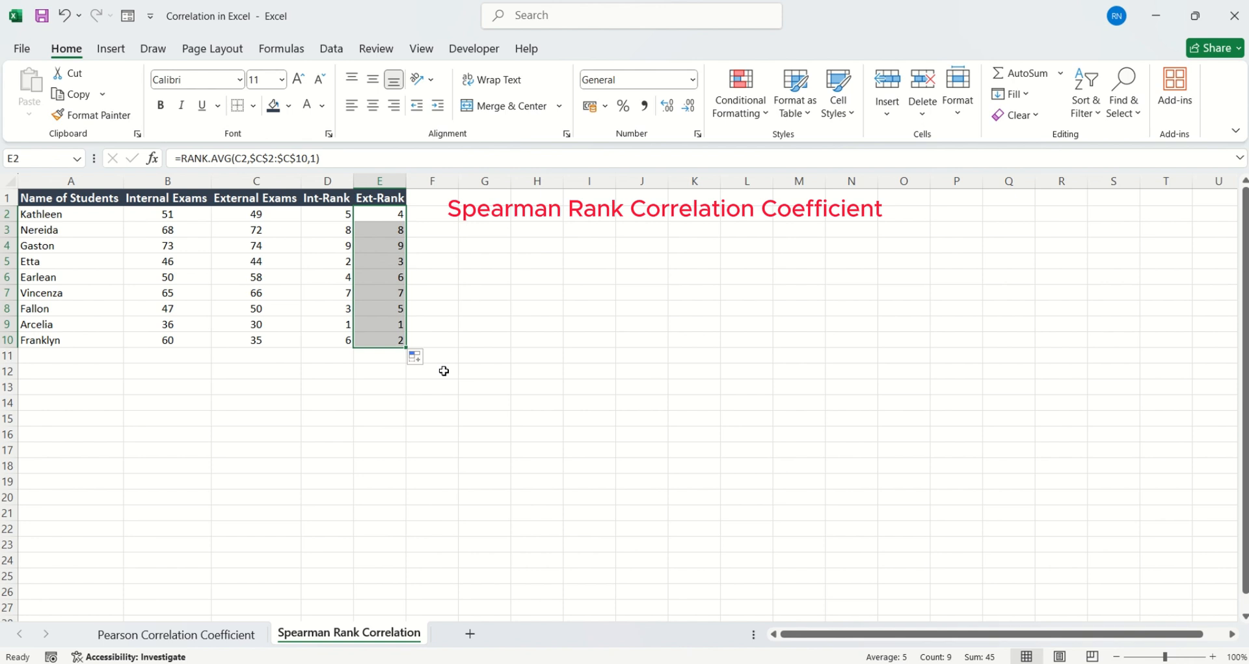
{"action": "left_click", "coordinate": [484, 293]}
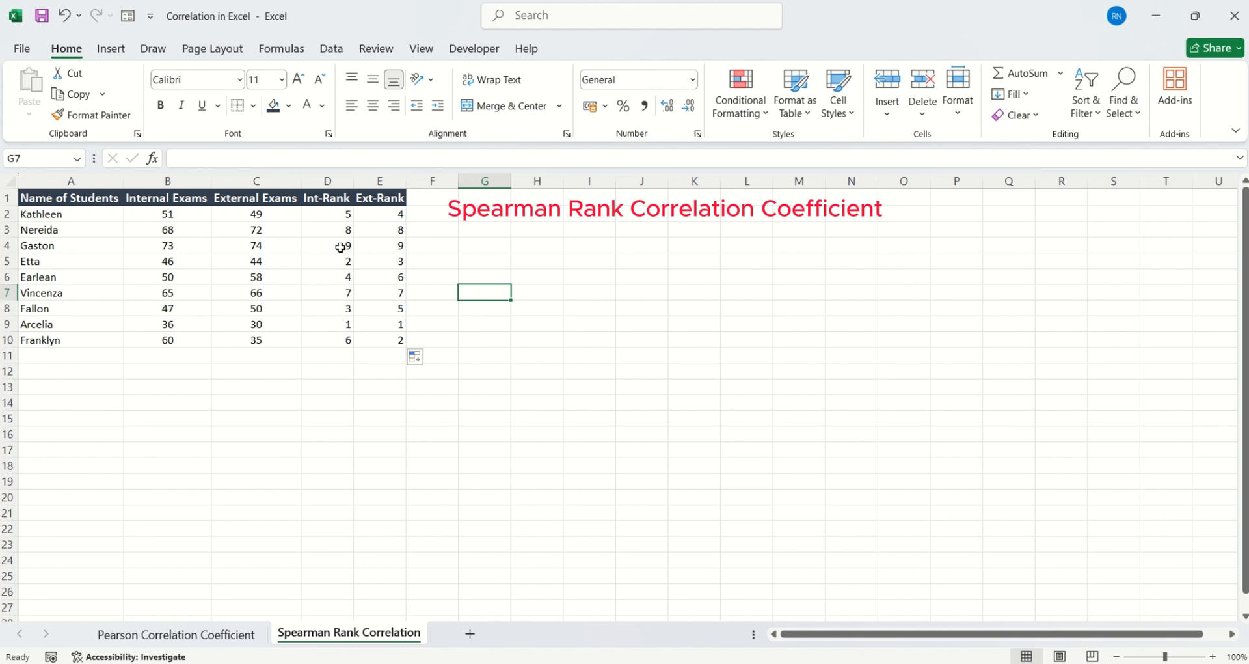
Enter the label "Correlation coefficient =" in A13 below the student table
{"action": "left_click", "coordinate": [71, 387]}
{"action": "type", "text": "Correlation coefficient ="}
{"action": "key", "text": "Return"}
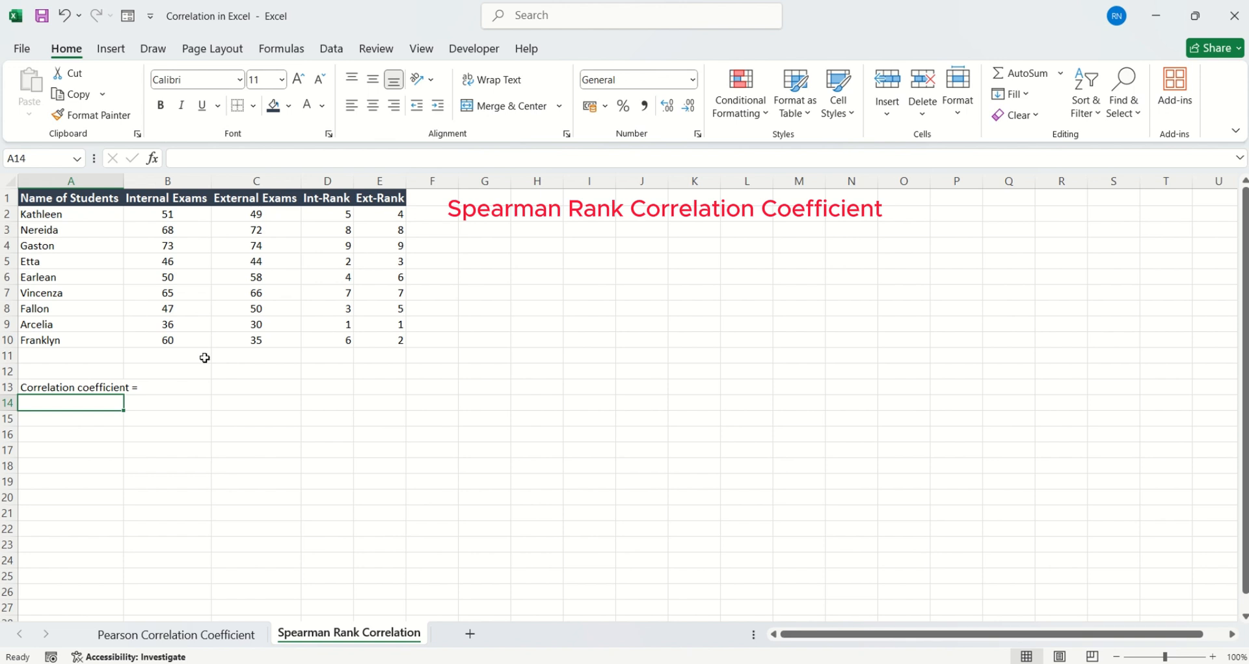
Calculate the correlation coefficient of the two rank columns in B13 with =CORREL($D$2:$D$10,$E$2:$E$10)
{"action": "left_click", "coordinate": [181, 391]}
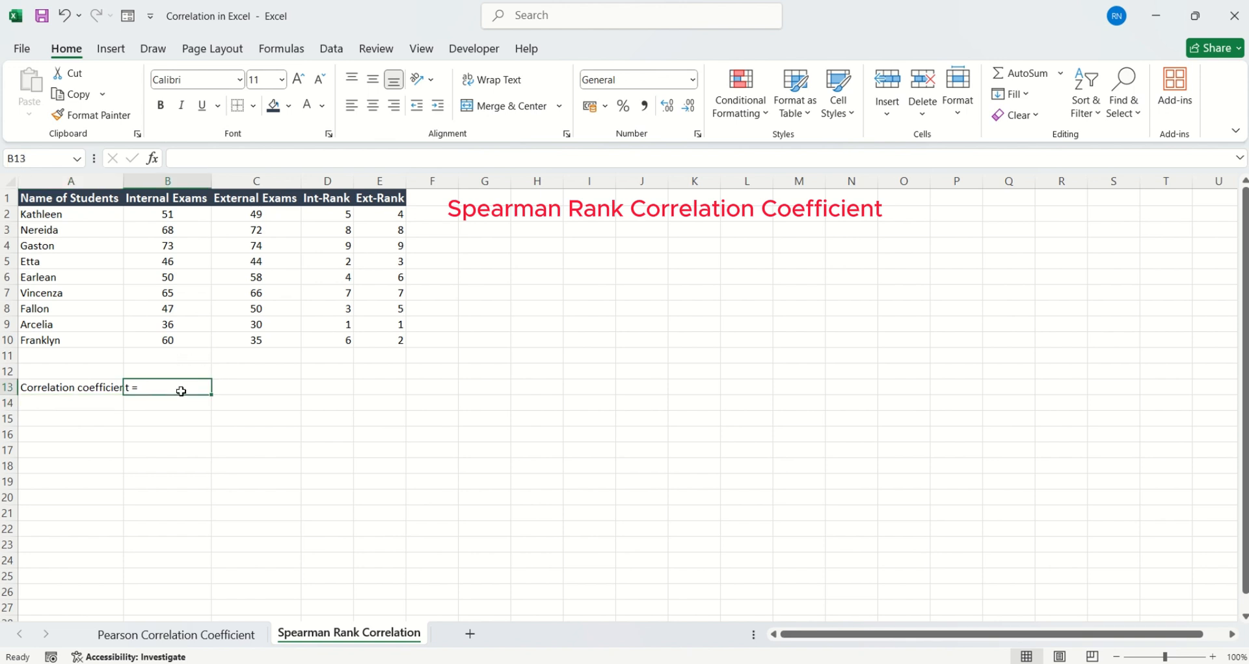
{"action": "type", "text": "=cor"}
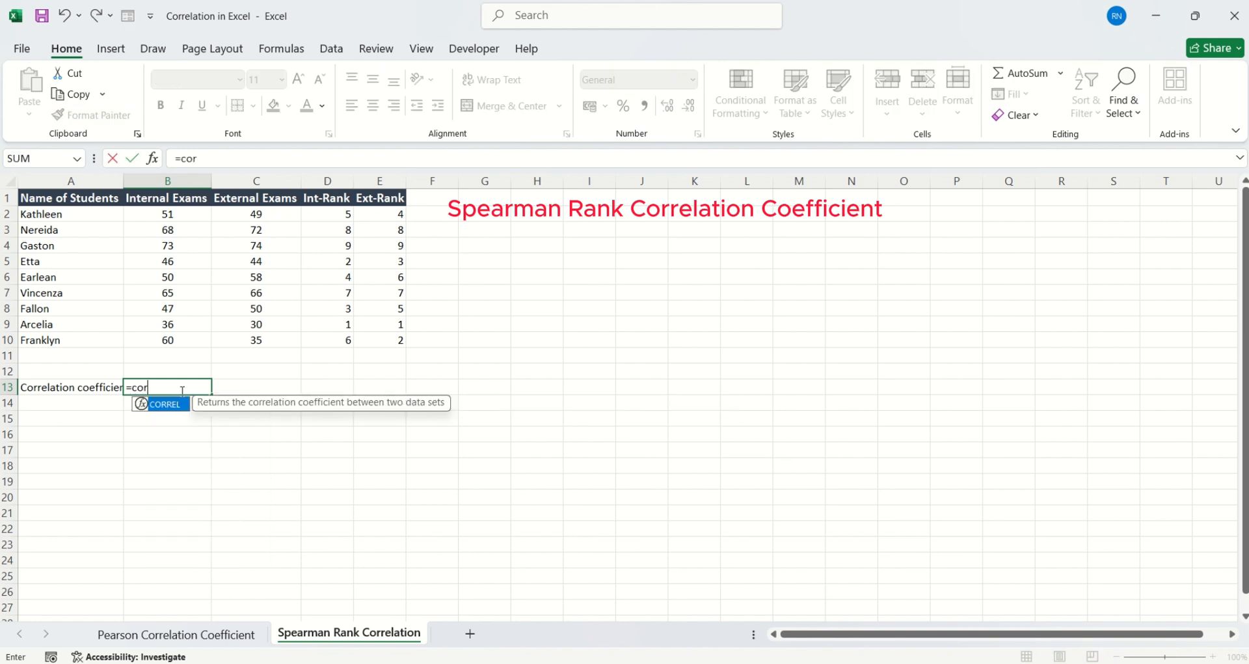
{"action": "type", "text": "re"}
{"action": "key", "text": "Tab"}
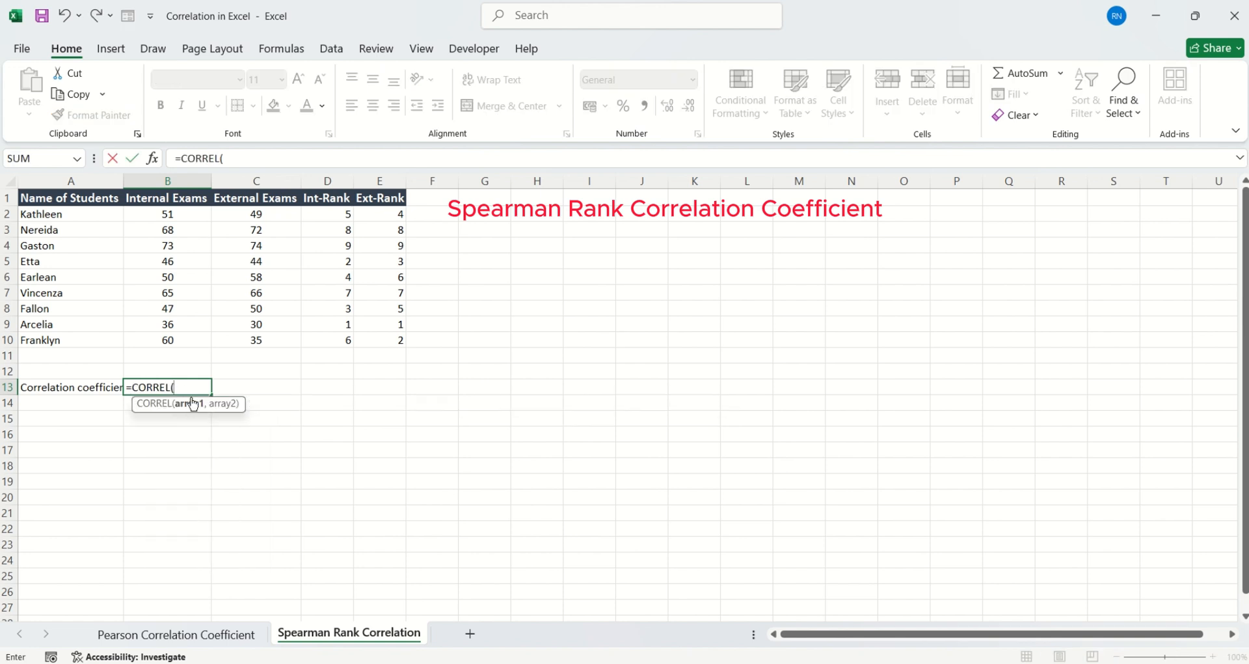
{"action": "left_click_drag", "start_coordinate": [324, 216], "coordinate": [318, 342]}
{"action": "key", "text": "F4"}
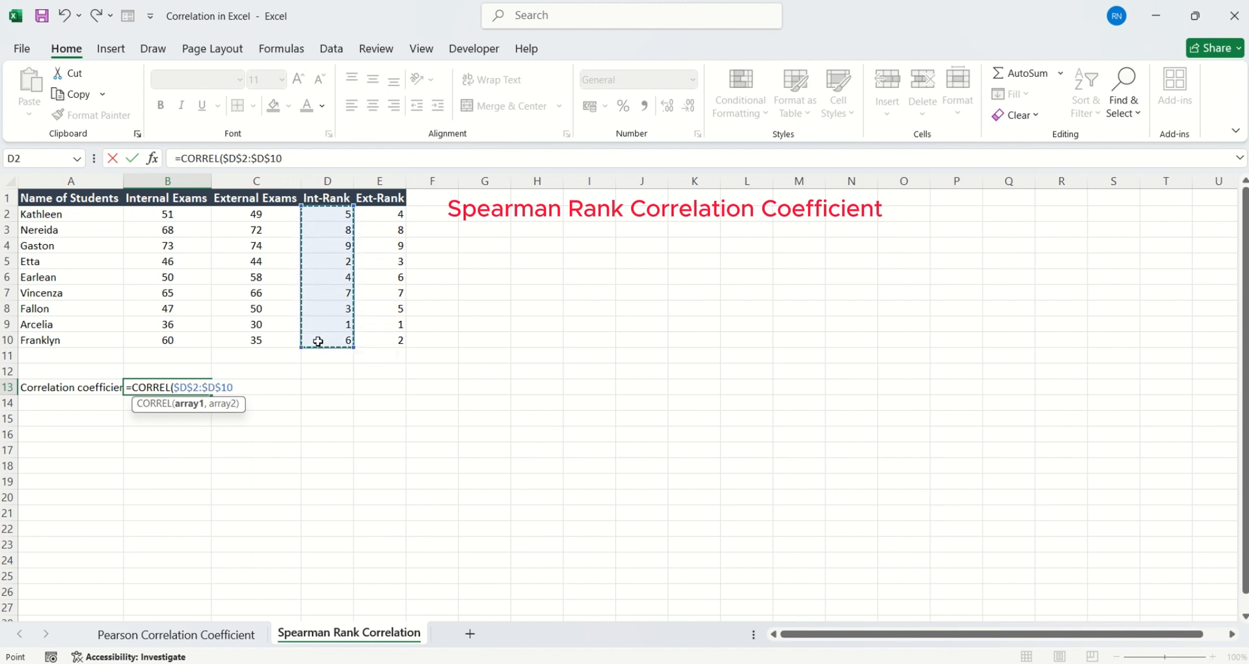
{"action": "type", "text": ","}
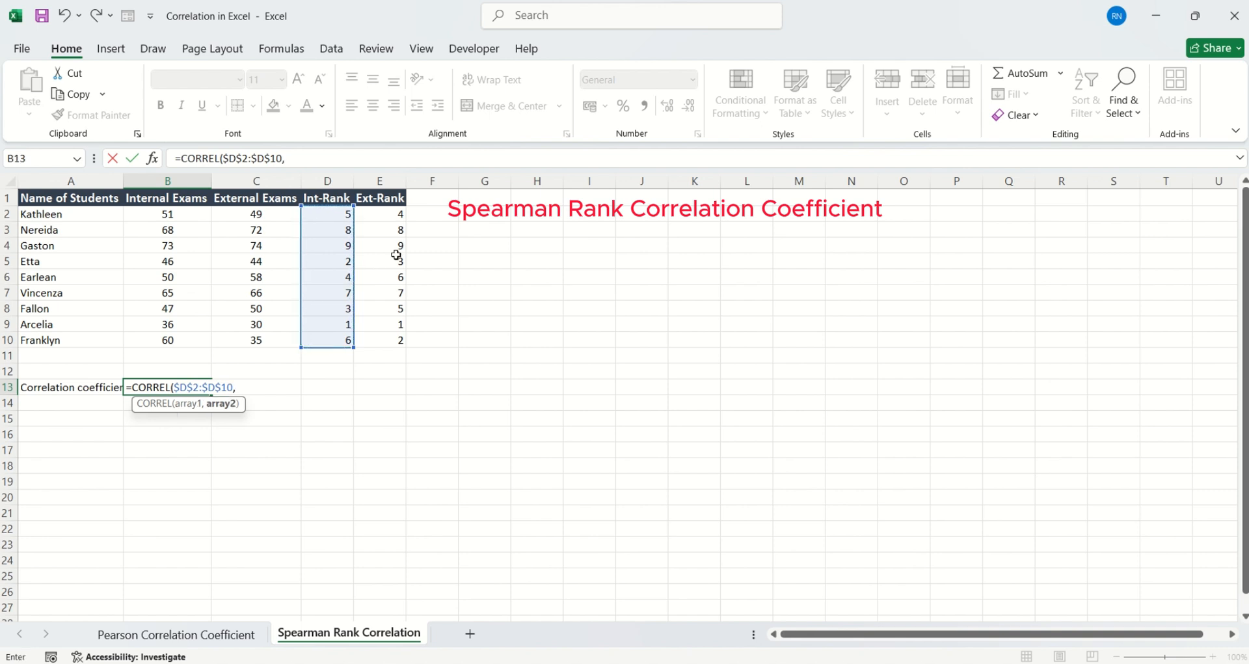
{"action": "left_click_drag", "start_coordinate": [389, 217], "coordinate": [384, 339]}
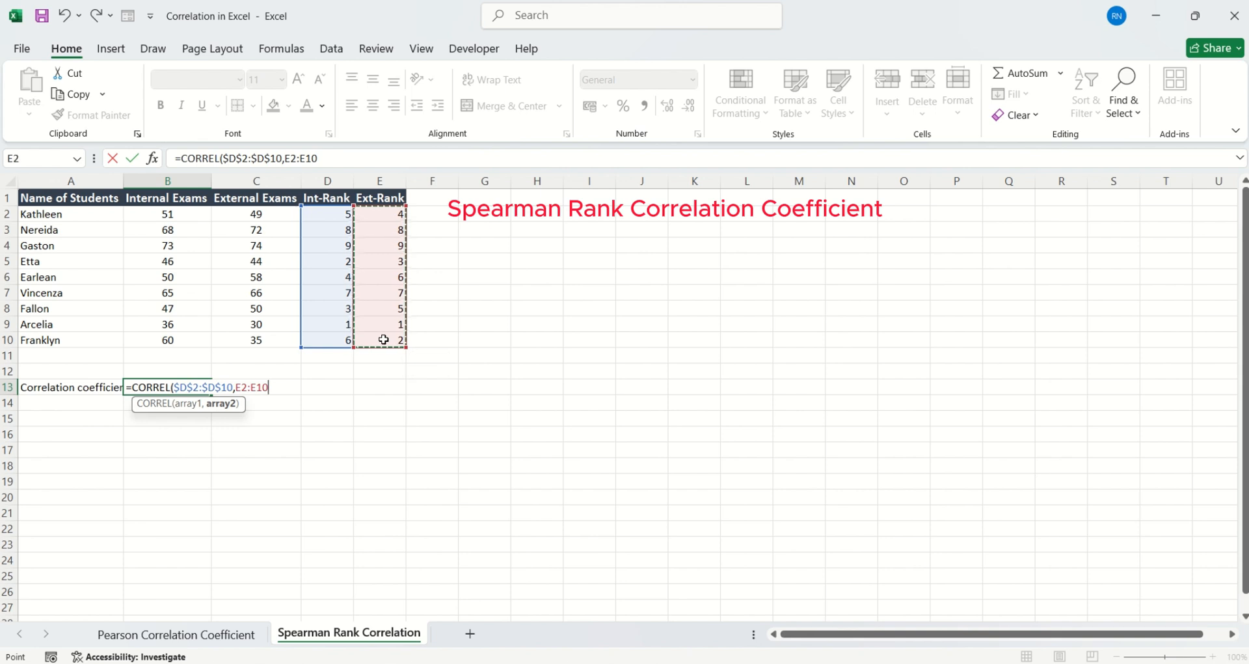
{"action": "key", "text": "F4"}
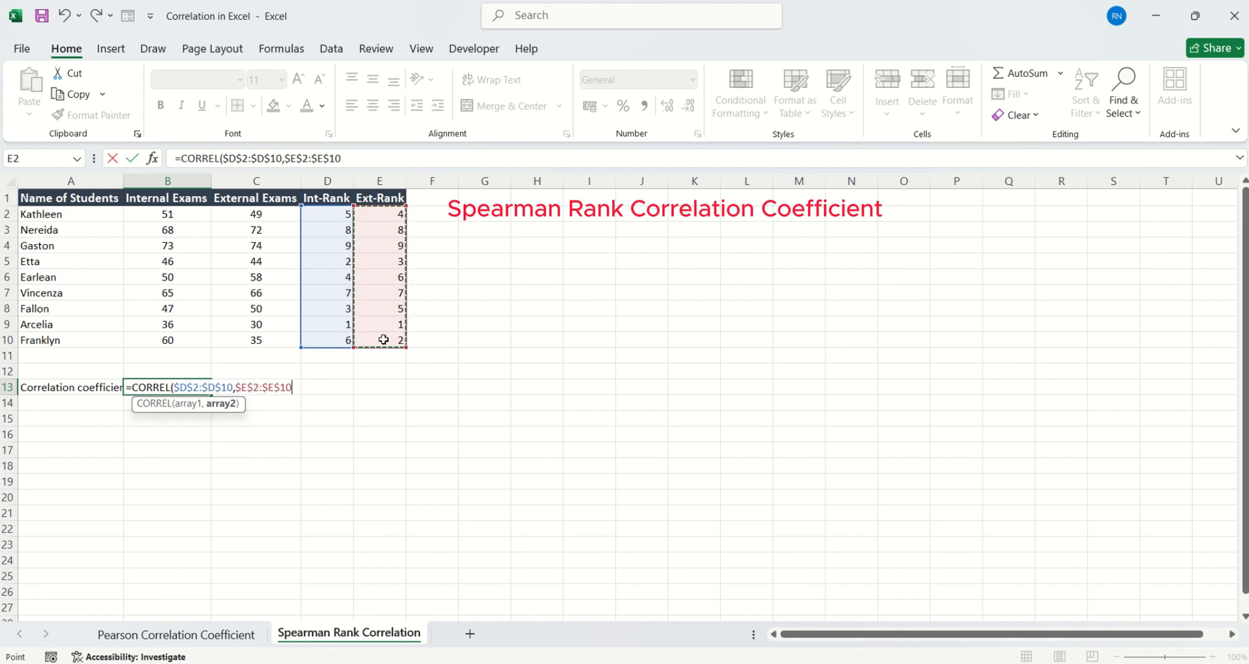
{"action": "type", "text": ")"}
{"action": "key", "text": "Return"}
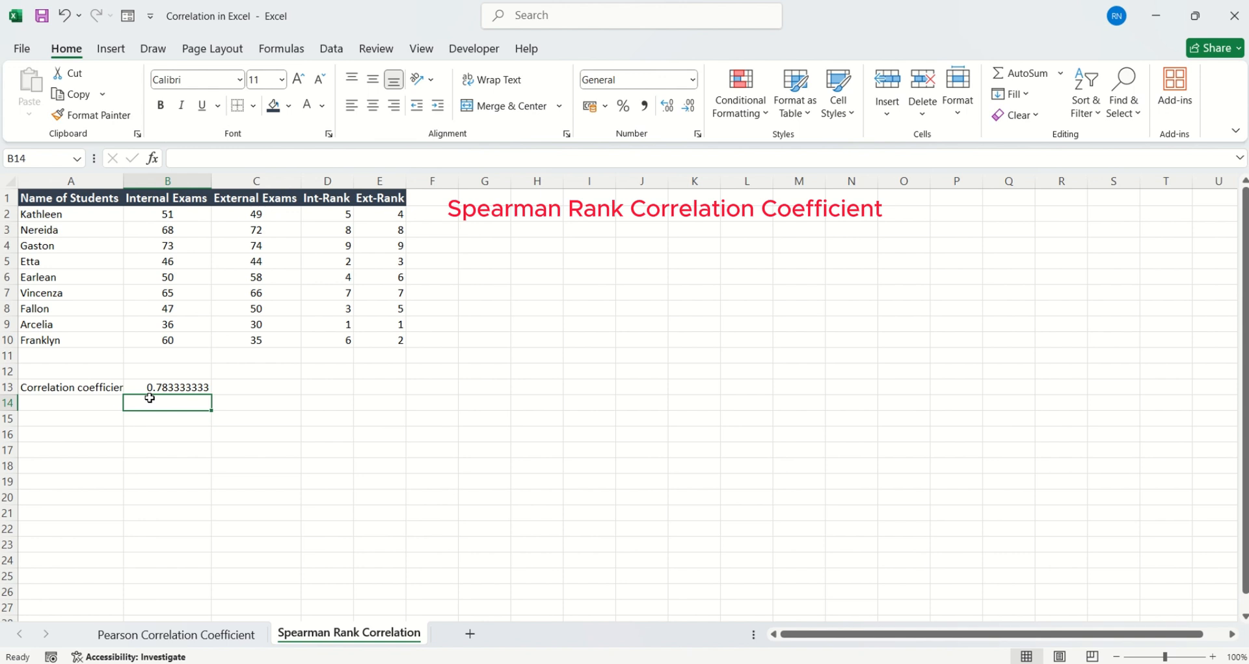
Insert a markers-only scatter chart of the Int-Rank and Ext-Rank data in D1:E10 and place it just below the sheet heading
{"action": "key", "text": "alt+n"}
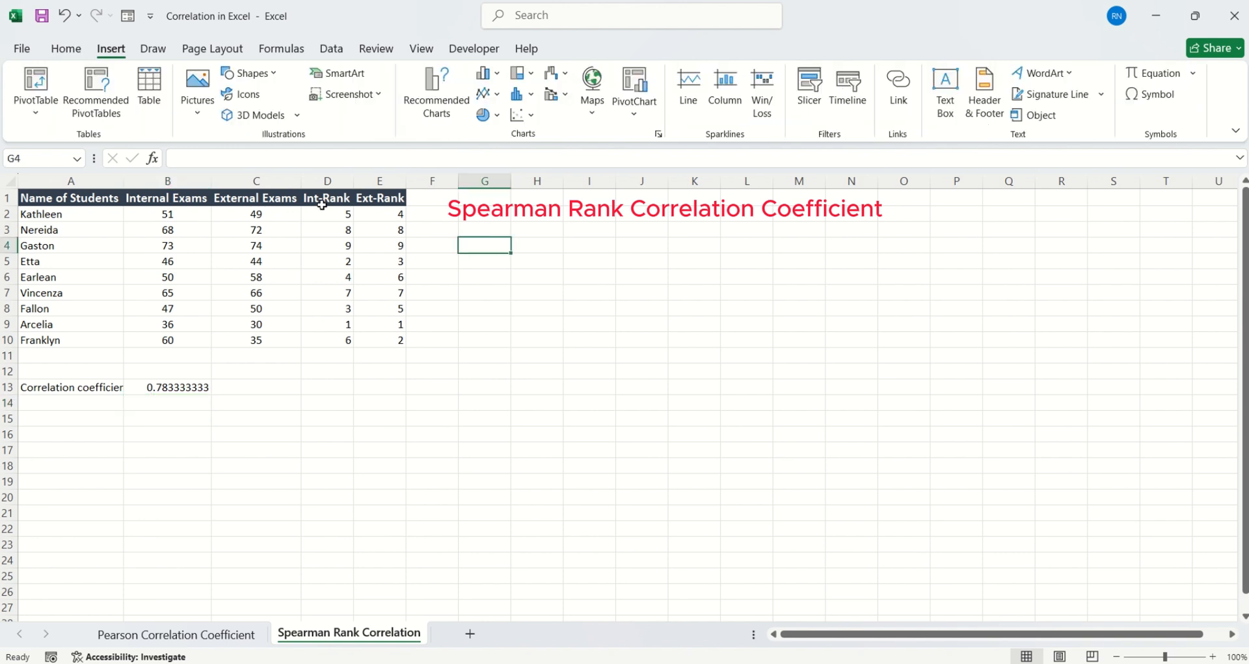
{"action": "left_click", "coordinate": [319, 201]}
{"action": "left_click_drag", "start_coordinate": [319, 201], "coordinate": [384, 337]}
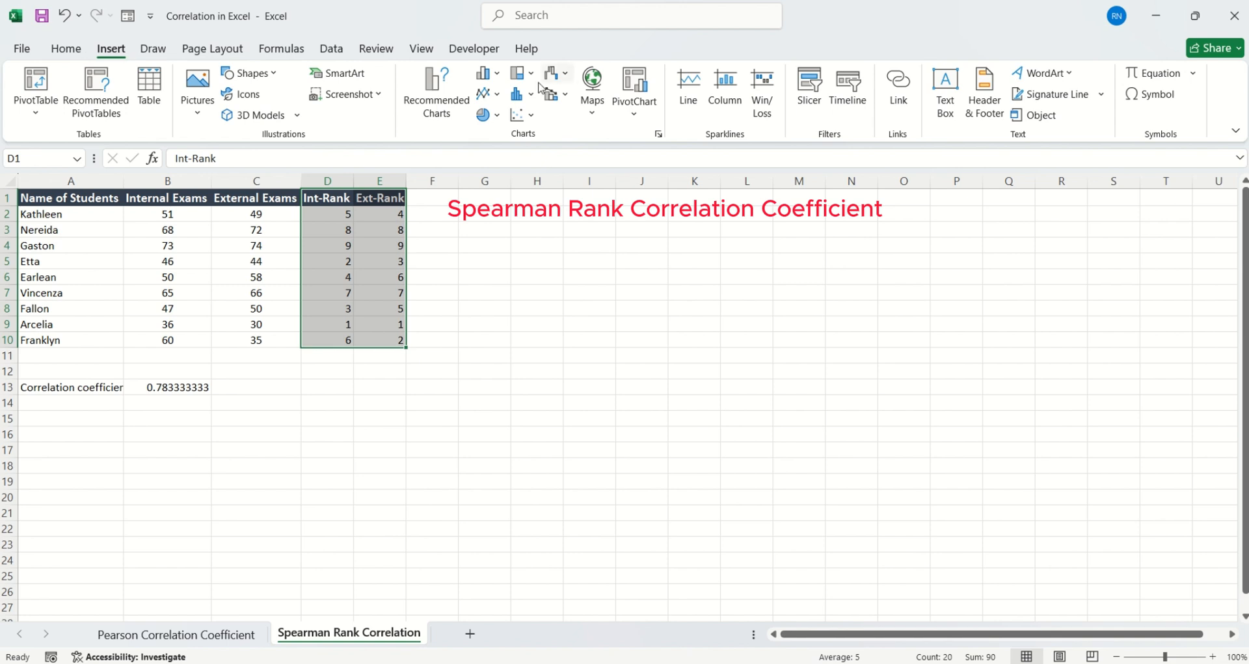
{"action": "left_click", "coordinate": [536, 117]}
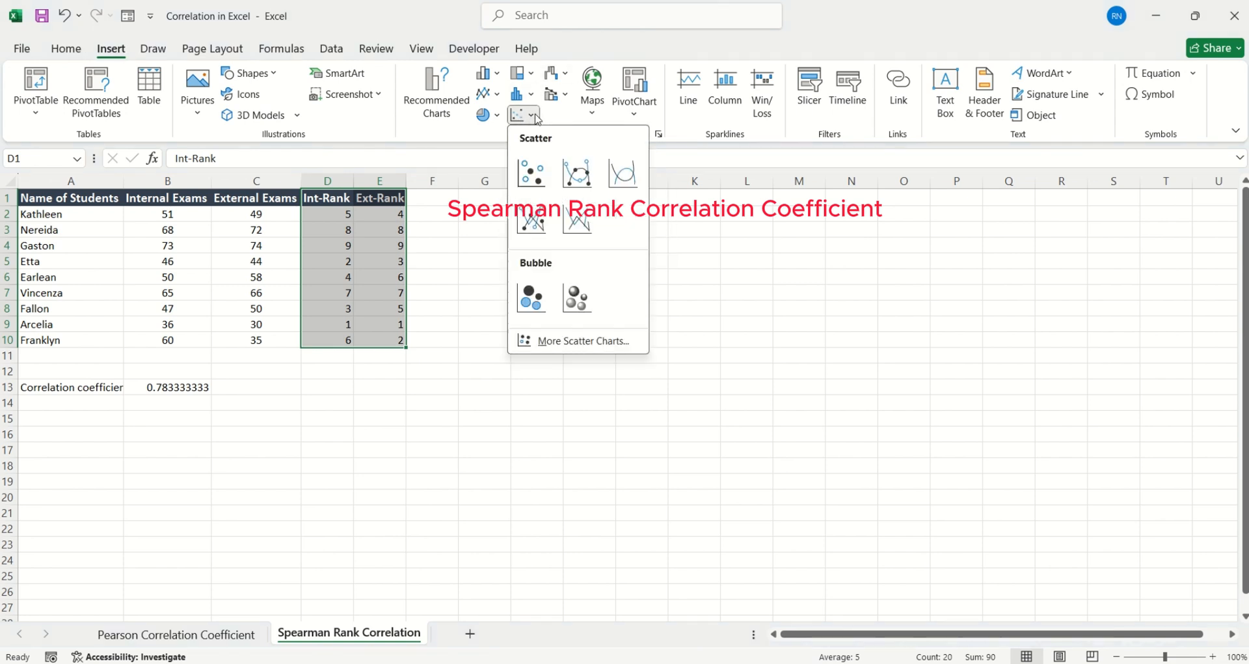
{"action": "left_click", "coordinate": [530, 175]}
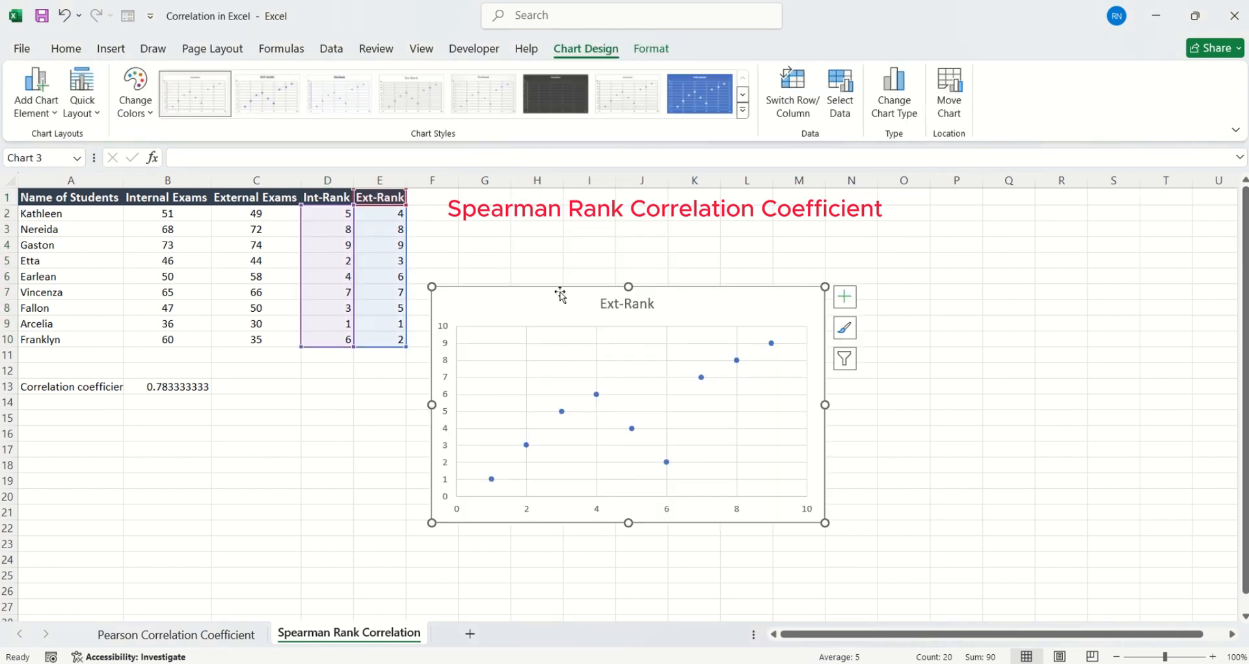
{"action": "left_click_drag", "start_coordinate": [547, 295], "coordinate": [564, 258]}
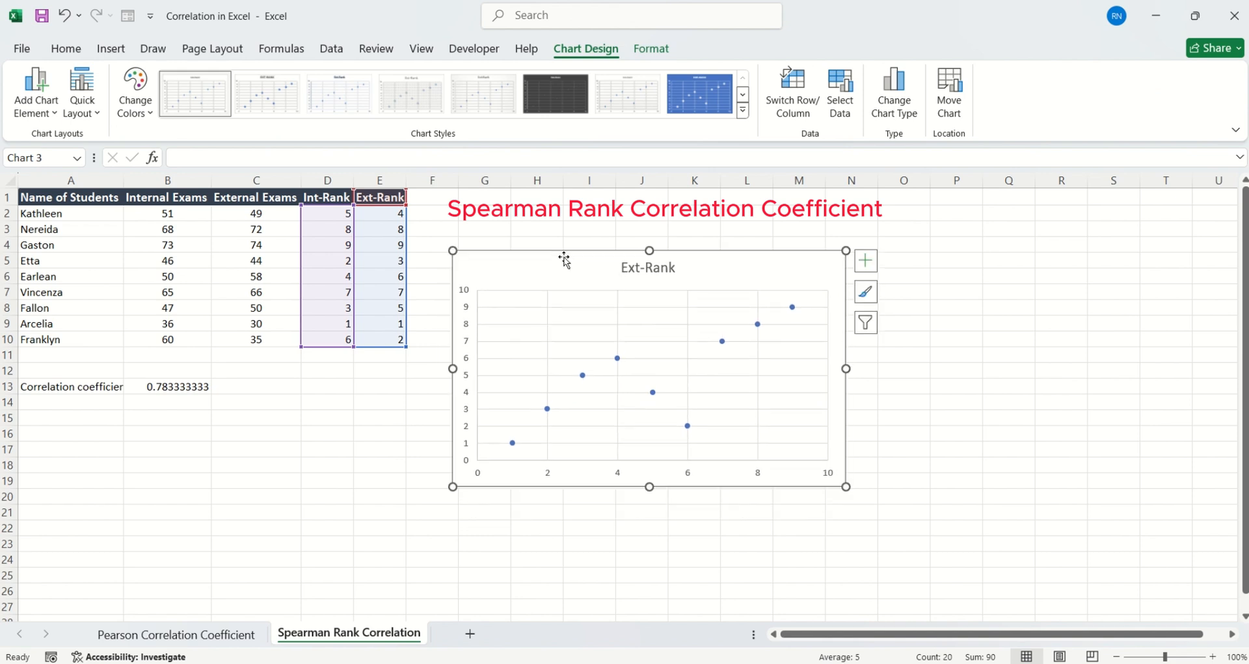
Add axis titles to the scatter chart and name the horizontal axis "Internal Exams"
{"action": "left_click", "coordinate": [872, 264]}
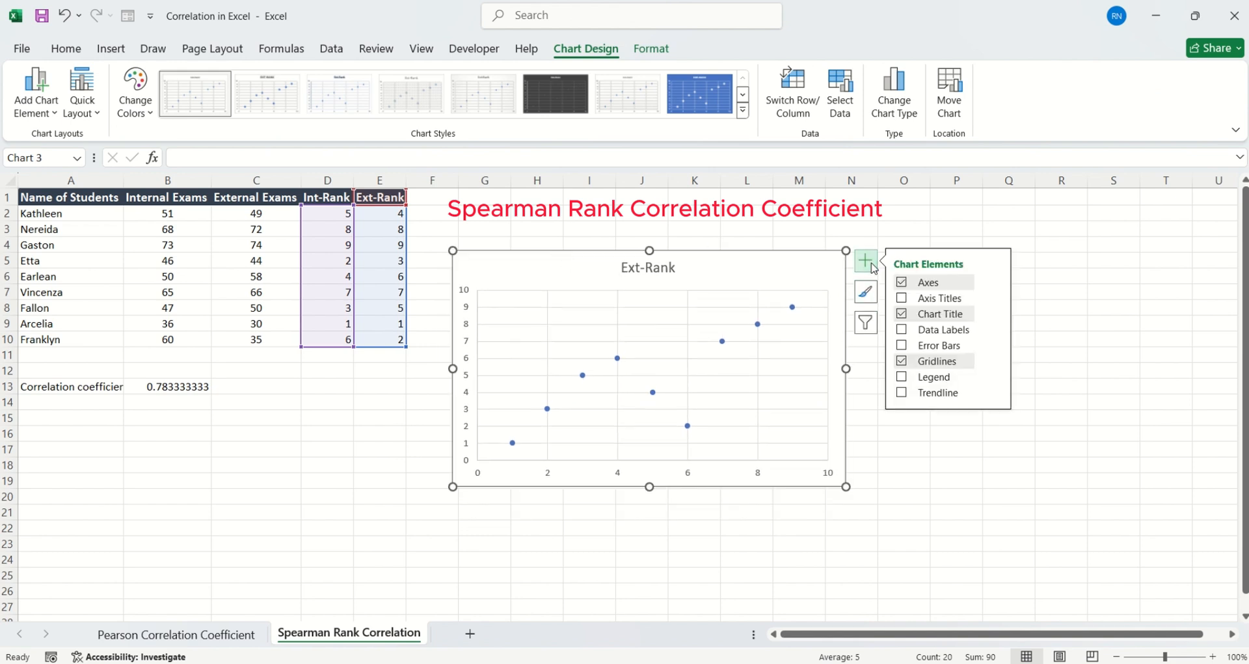
{"action": "left_click", "coordinate": [902, 298]}
{"action": "left_click", "coordinate": [669, 467]}
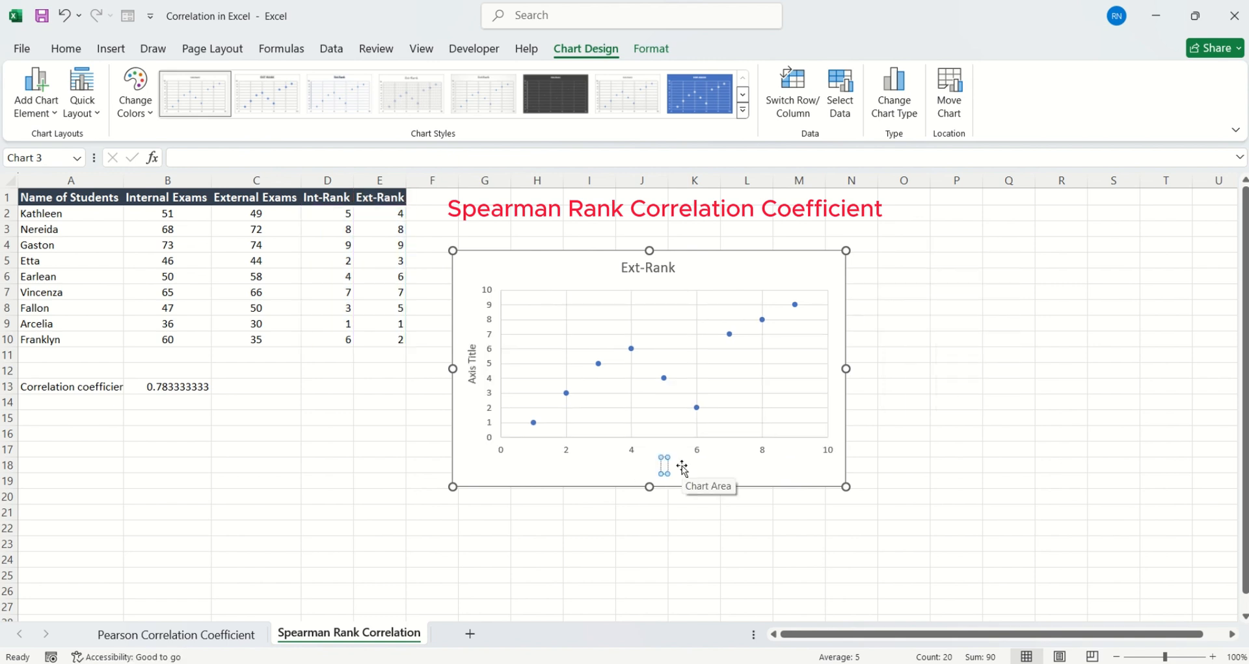
{"action": "type", "text": "Internal"}
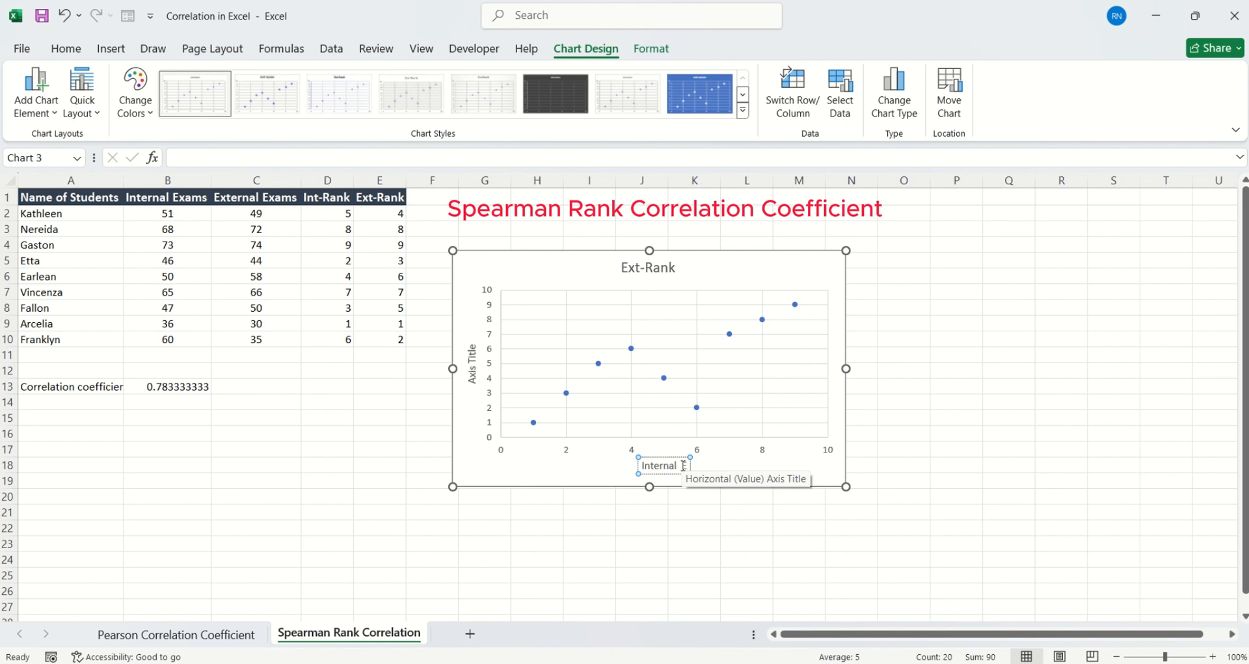
{"action": "type", "text": " Exams"}
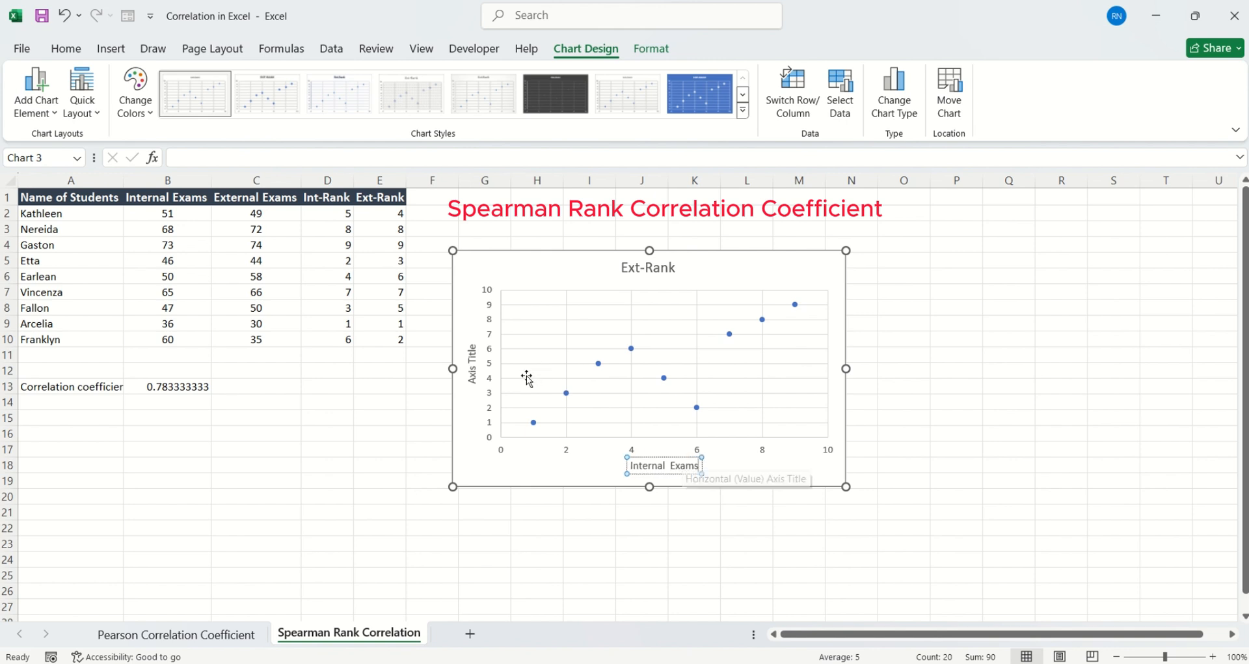
Replace the vertical axis title of the scatter chart with "External Exams"
{"action": "left_click", "coordinate": [474, 368]}
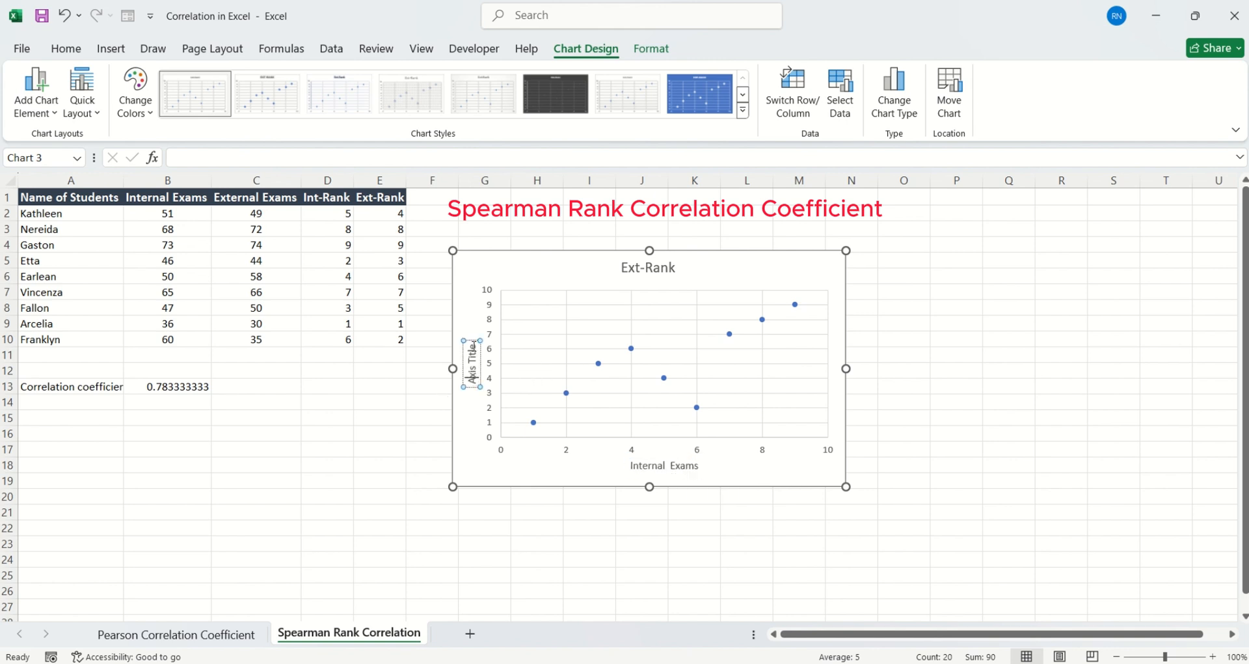
{"action": "left_click", "coordinate": [474, 346]}
{"action": "key", "text": "BackSpace"}
{"action": "key", "text": "BackSpace"}
{"action": "key", "text": "BackSpace"}
{"action": "key", "text": "BackSpace"}
{"action": "key", "text": "BackSpace"}
{"action": "key", "text": "BackSpace"}
{"action": "key", "text": "BackSpace"}
{"action": "key", "text": "BackSpace"}
{"action": "key", "text": "BackSpace"}
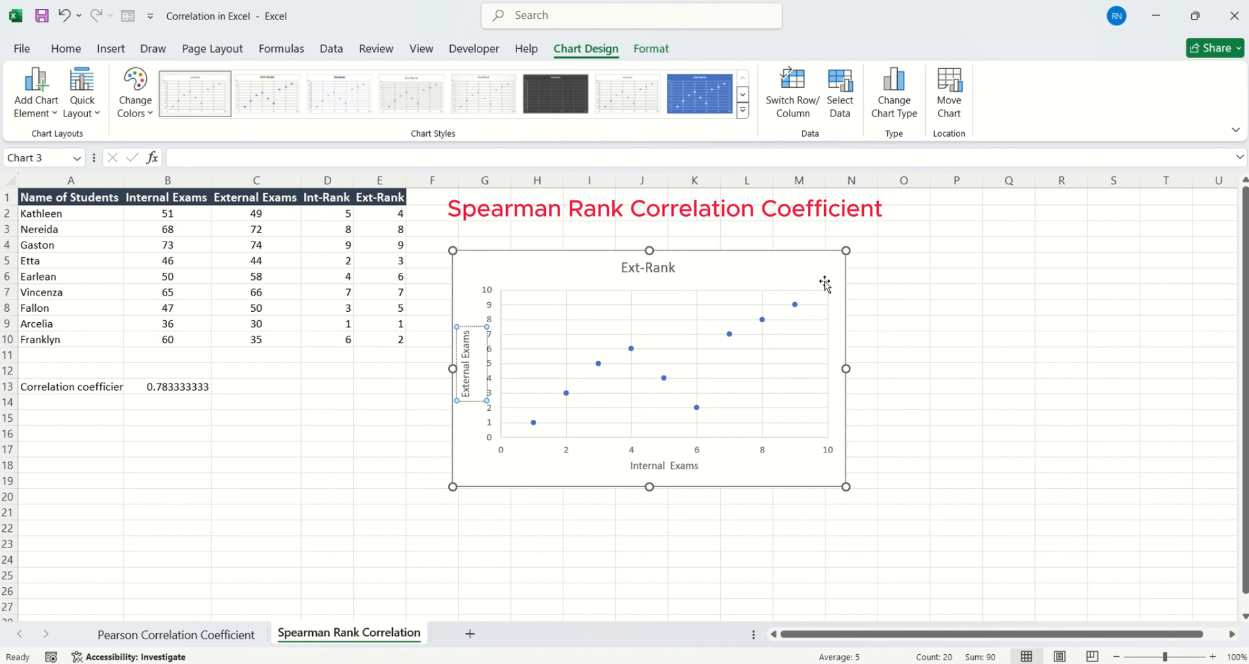
Add a linear trendline to the rank scatter chart
{"action": "left_click", "coordinate": [824, 282]}
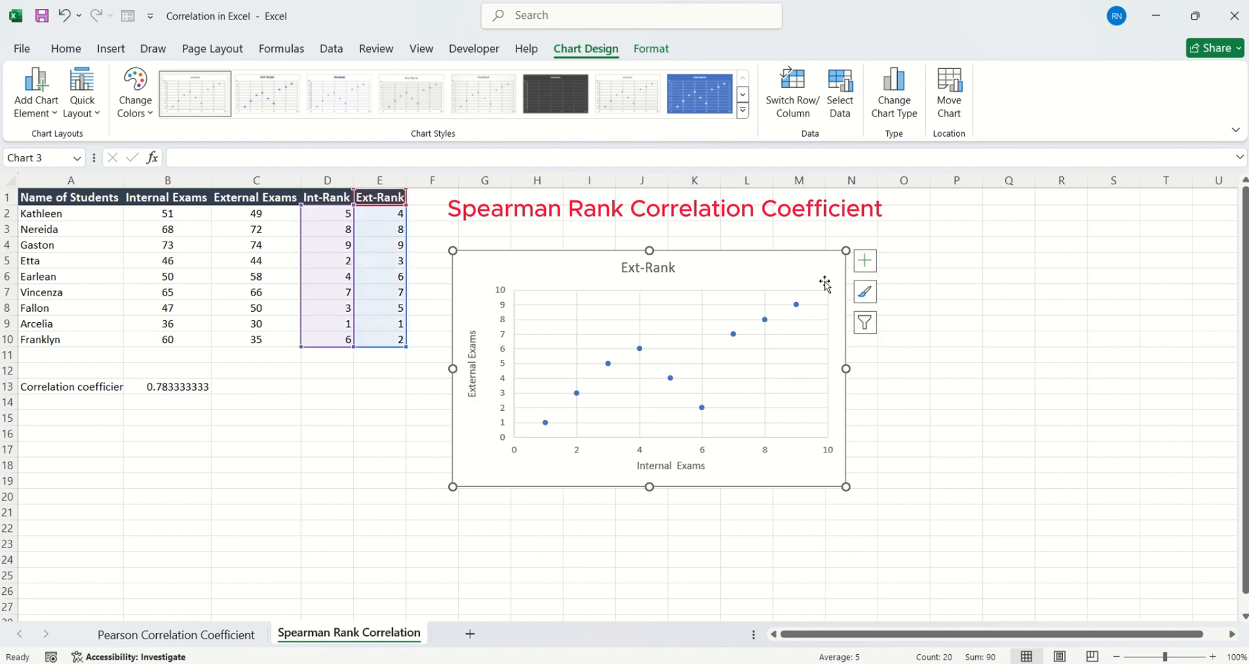
{"action": "left_click", "coordinate": [872, 269]}
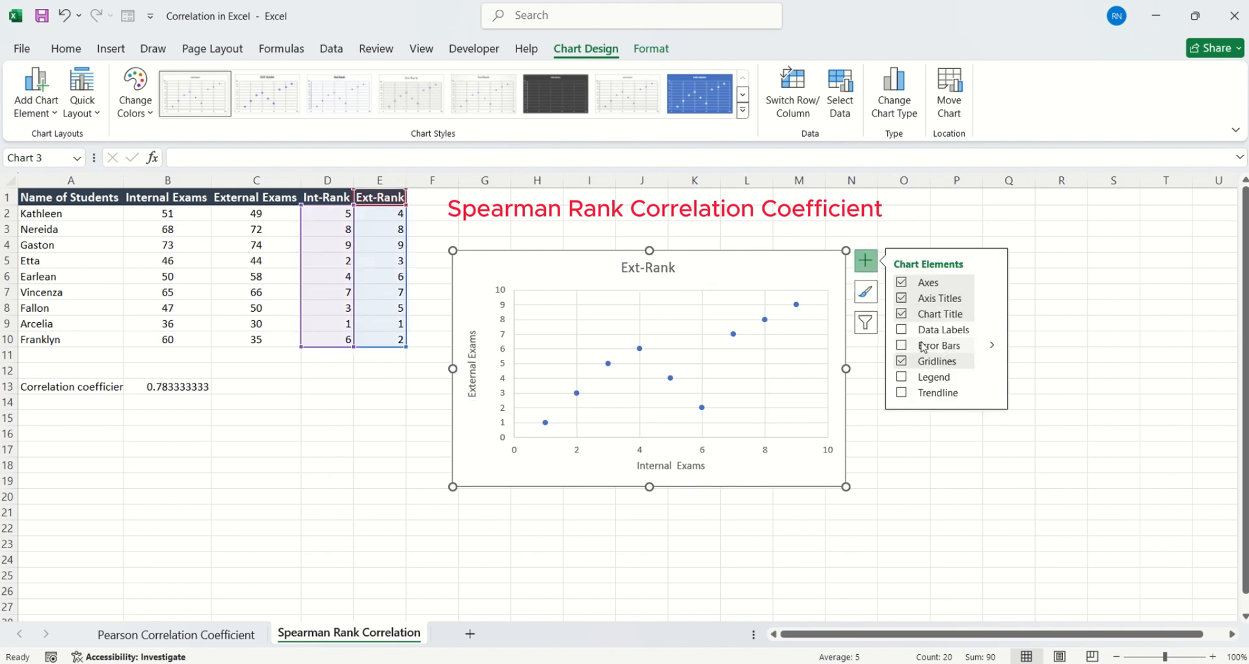
{"action": "left_click", "coordinate": [903, 393]}
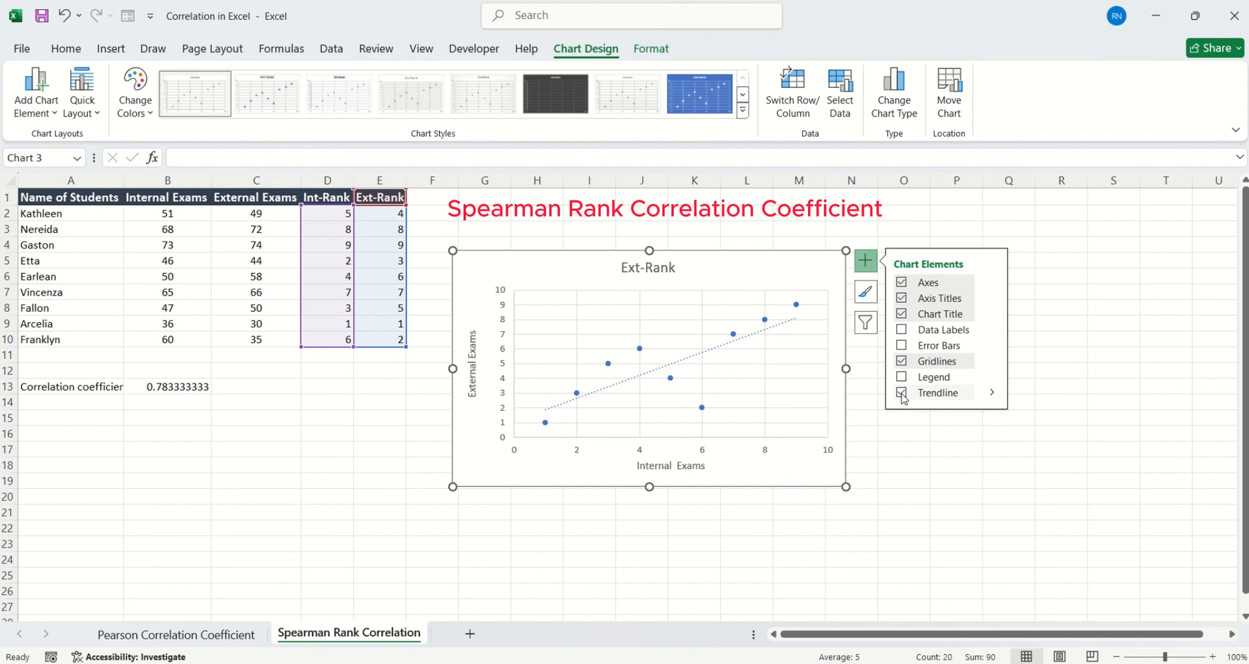
Display the trendline's R-squared value on the chart and move its label clear of the line and data points
{"action": "left_click", "coordinate": [992, 393]}
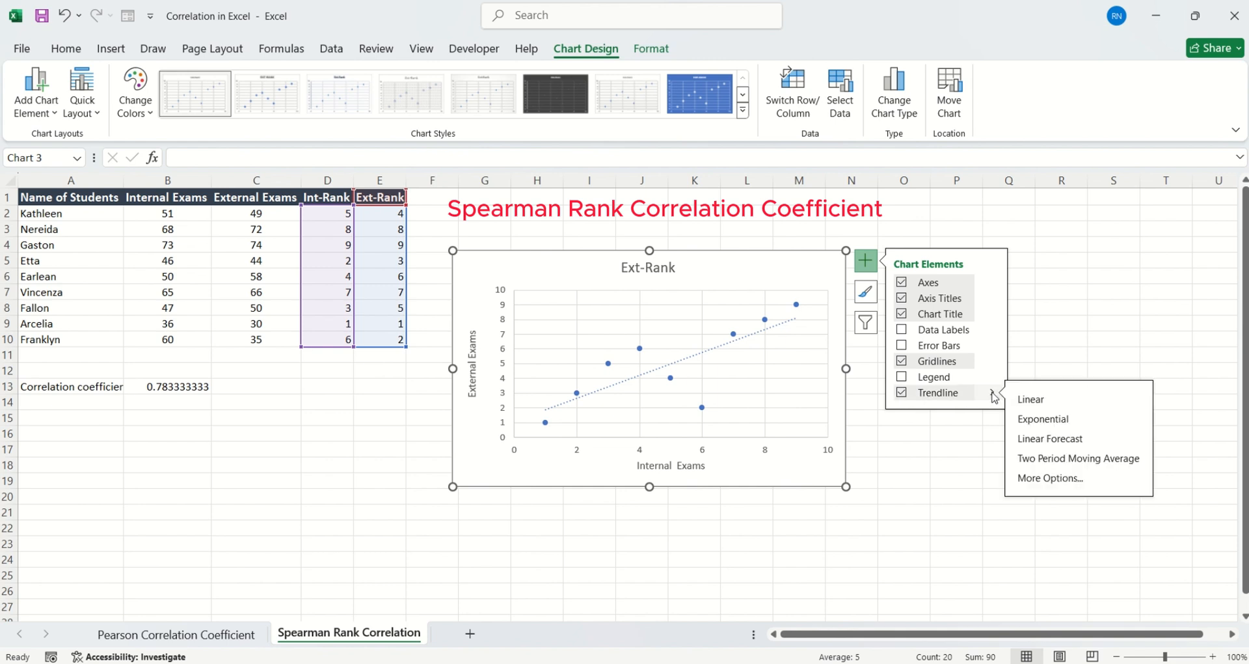
{"action": "left_click", "coordinate": [1033, 480]}
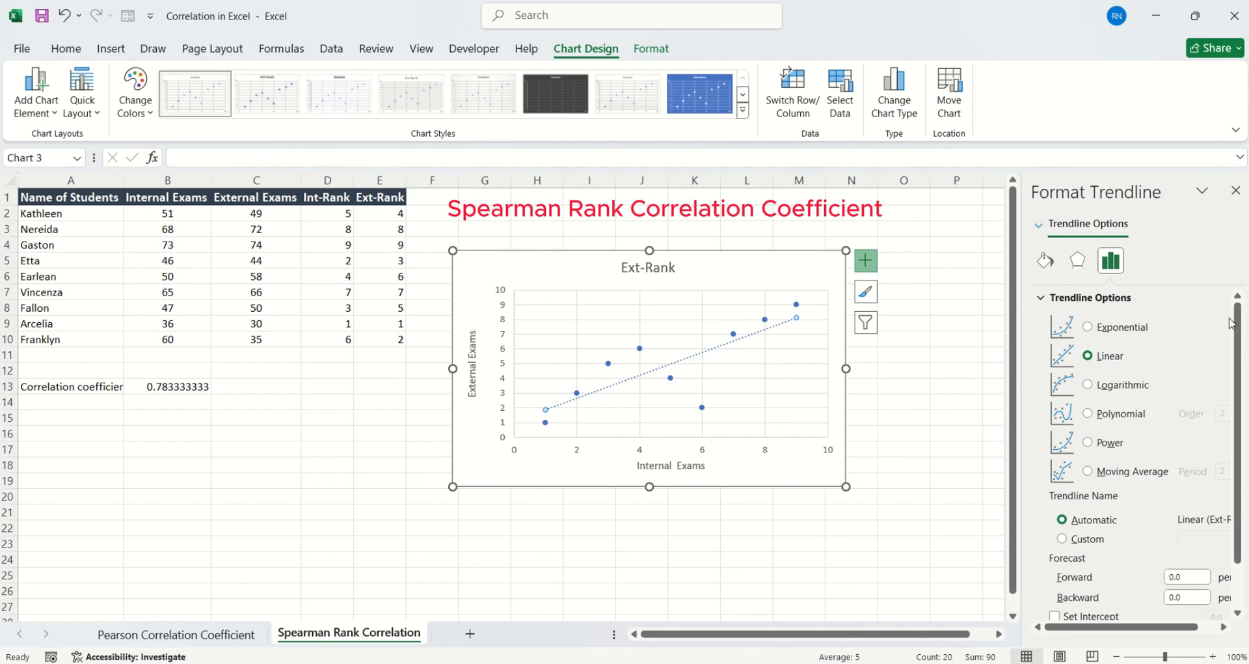
{"action": "left_click_drag", "start_coordinate": [1238, 316], "coordinate": [1235, 407]}
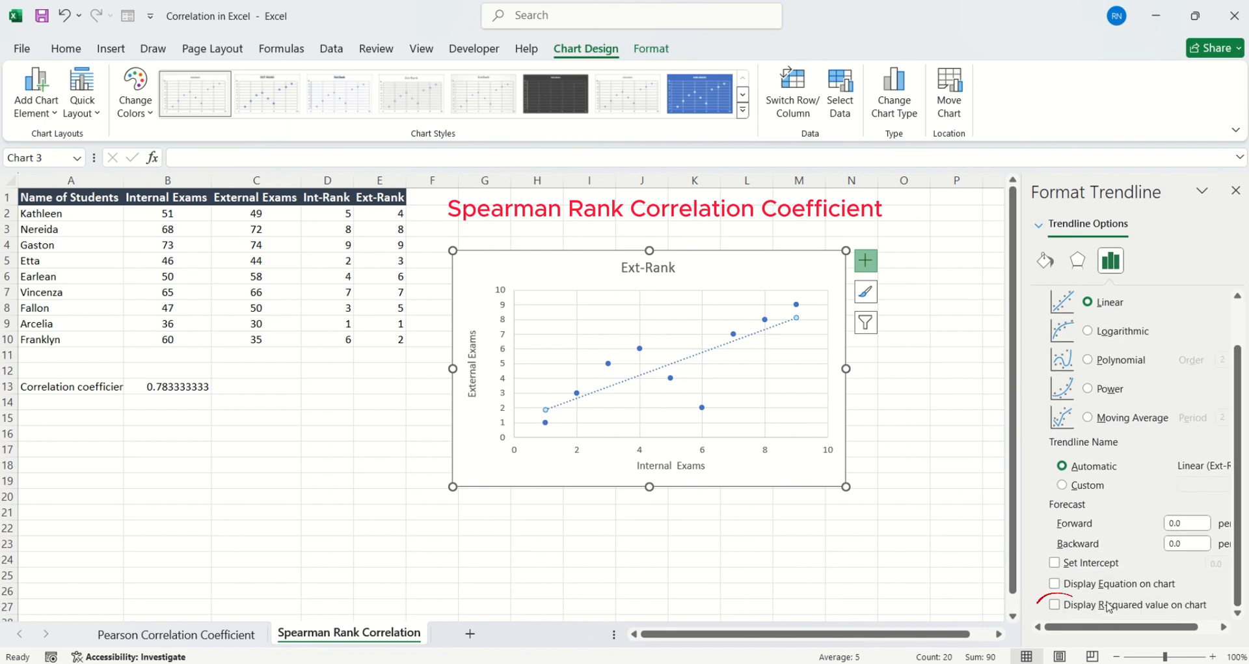
{"action": "left_click", "coordinate": [1054, 604]}
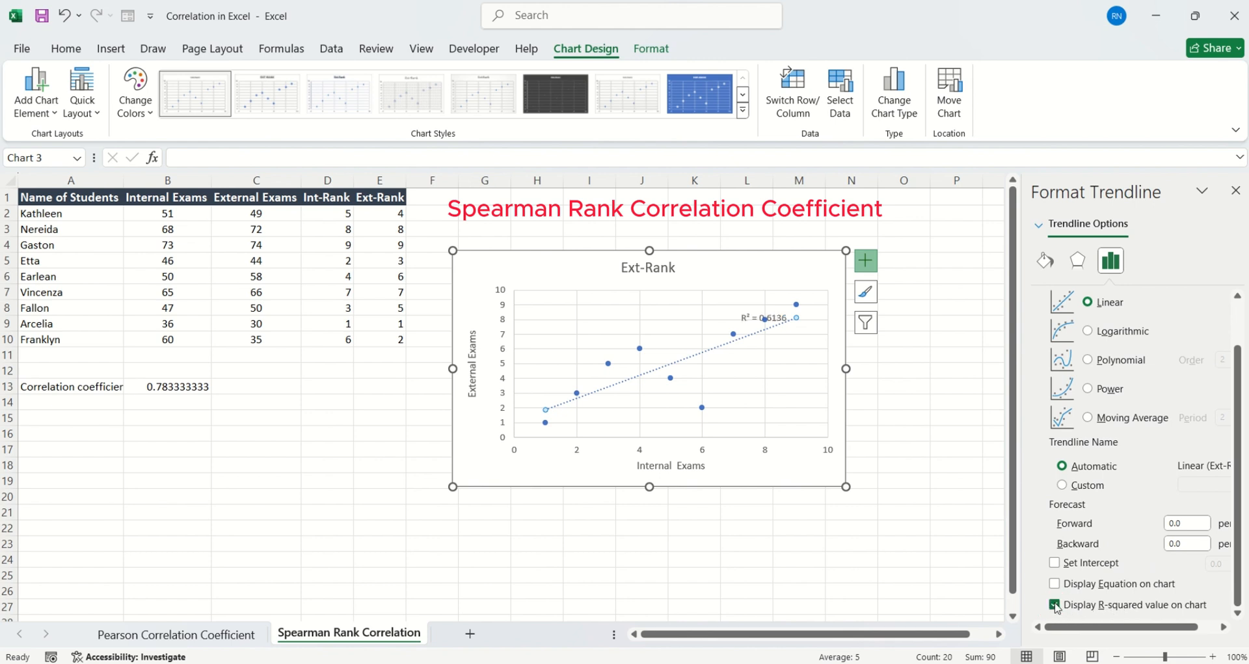
{"action": "left_click", "coordinate": [749, 323]}
{"action": "left_click_drag", "start_coordinate": [749, 323], "coordinate": [733, 303]}
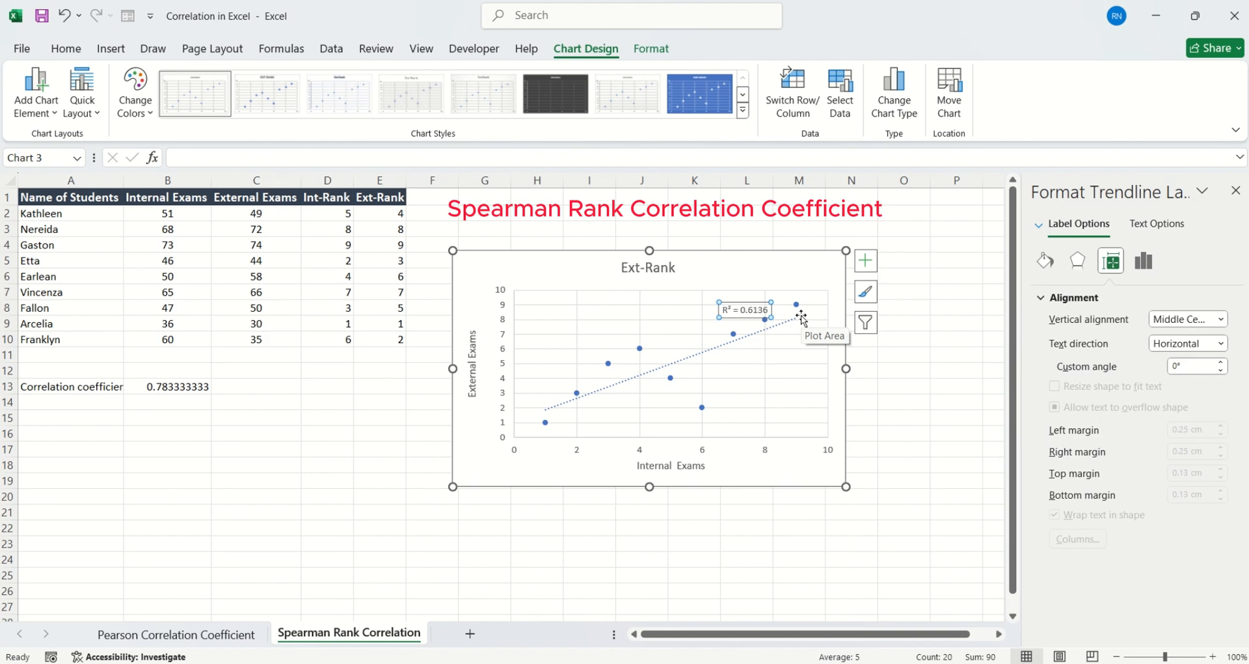
Remove the gridlines from the scatter chart and open its colour palettes
{"action": "left_click", "coordinate": [835, 261]}
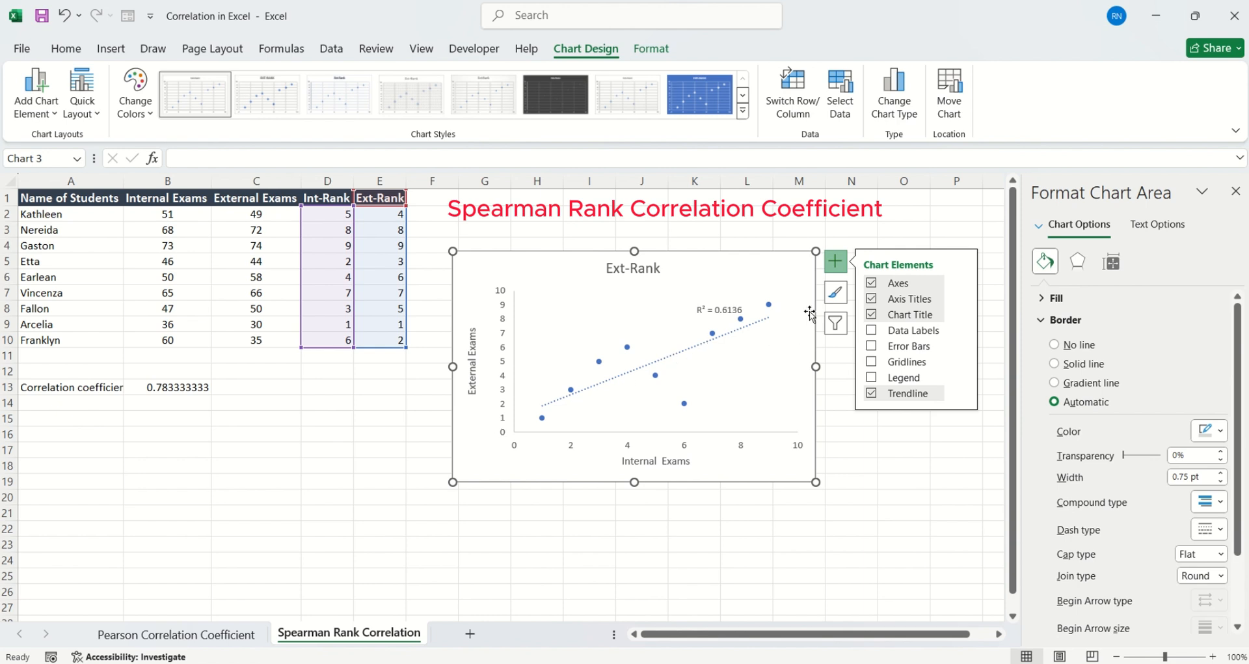
{"action": "left_click", "coordinate": [840, 296]}
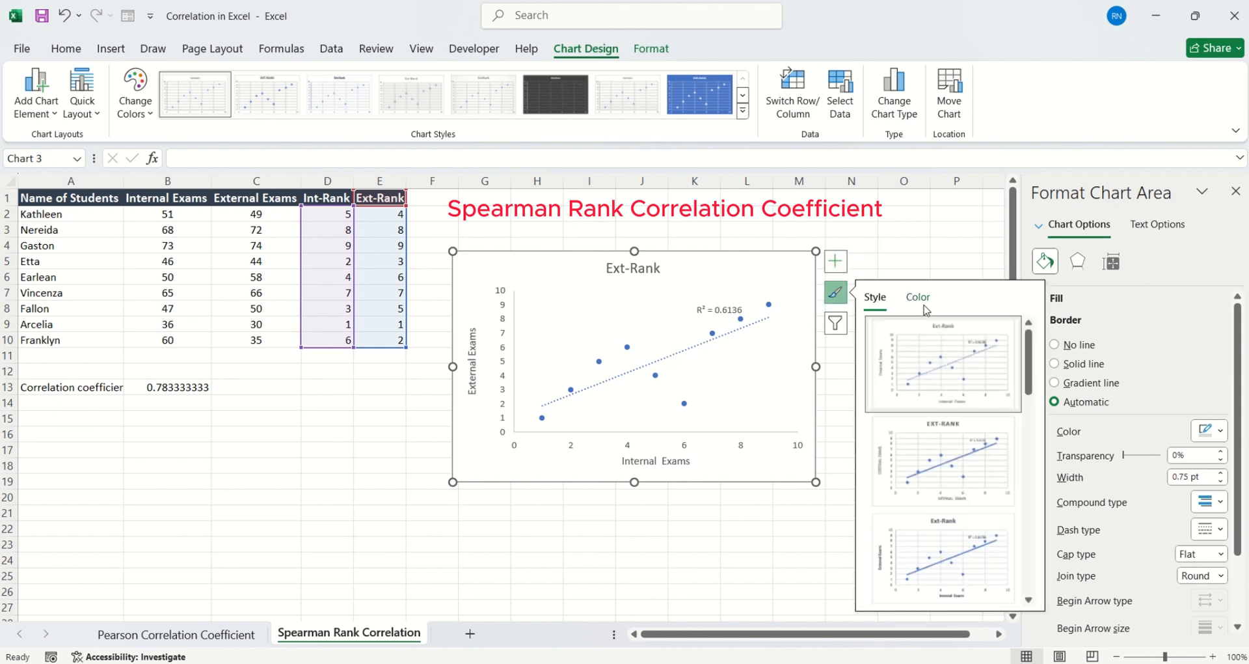
{"action": "left_click", "coordinate": [917, 298]}
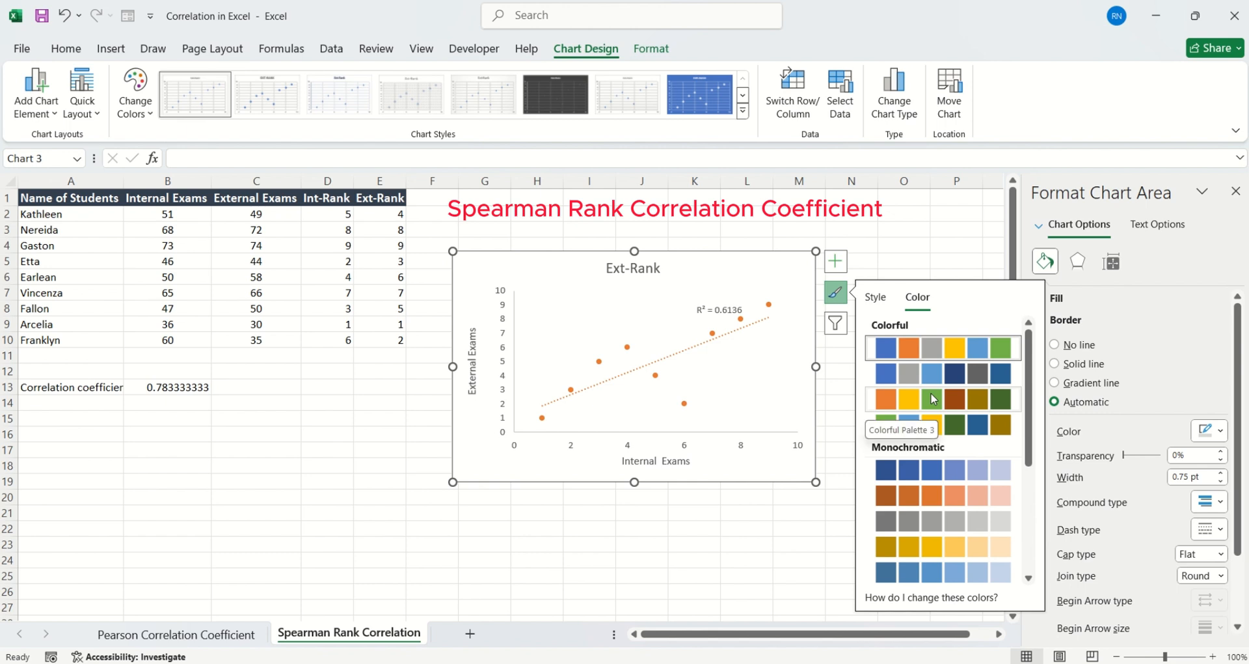